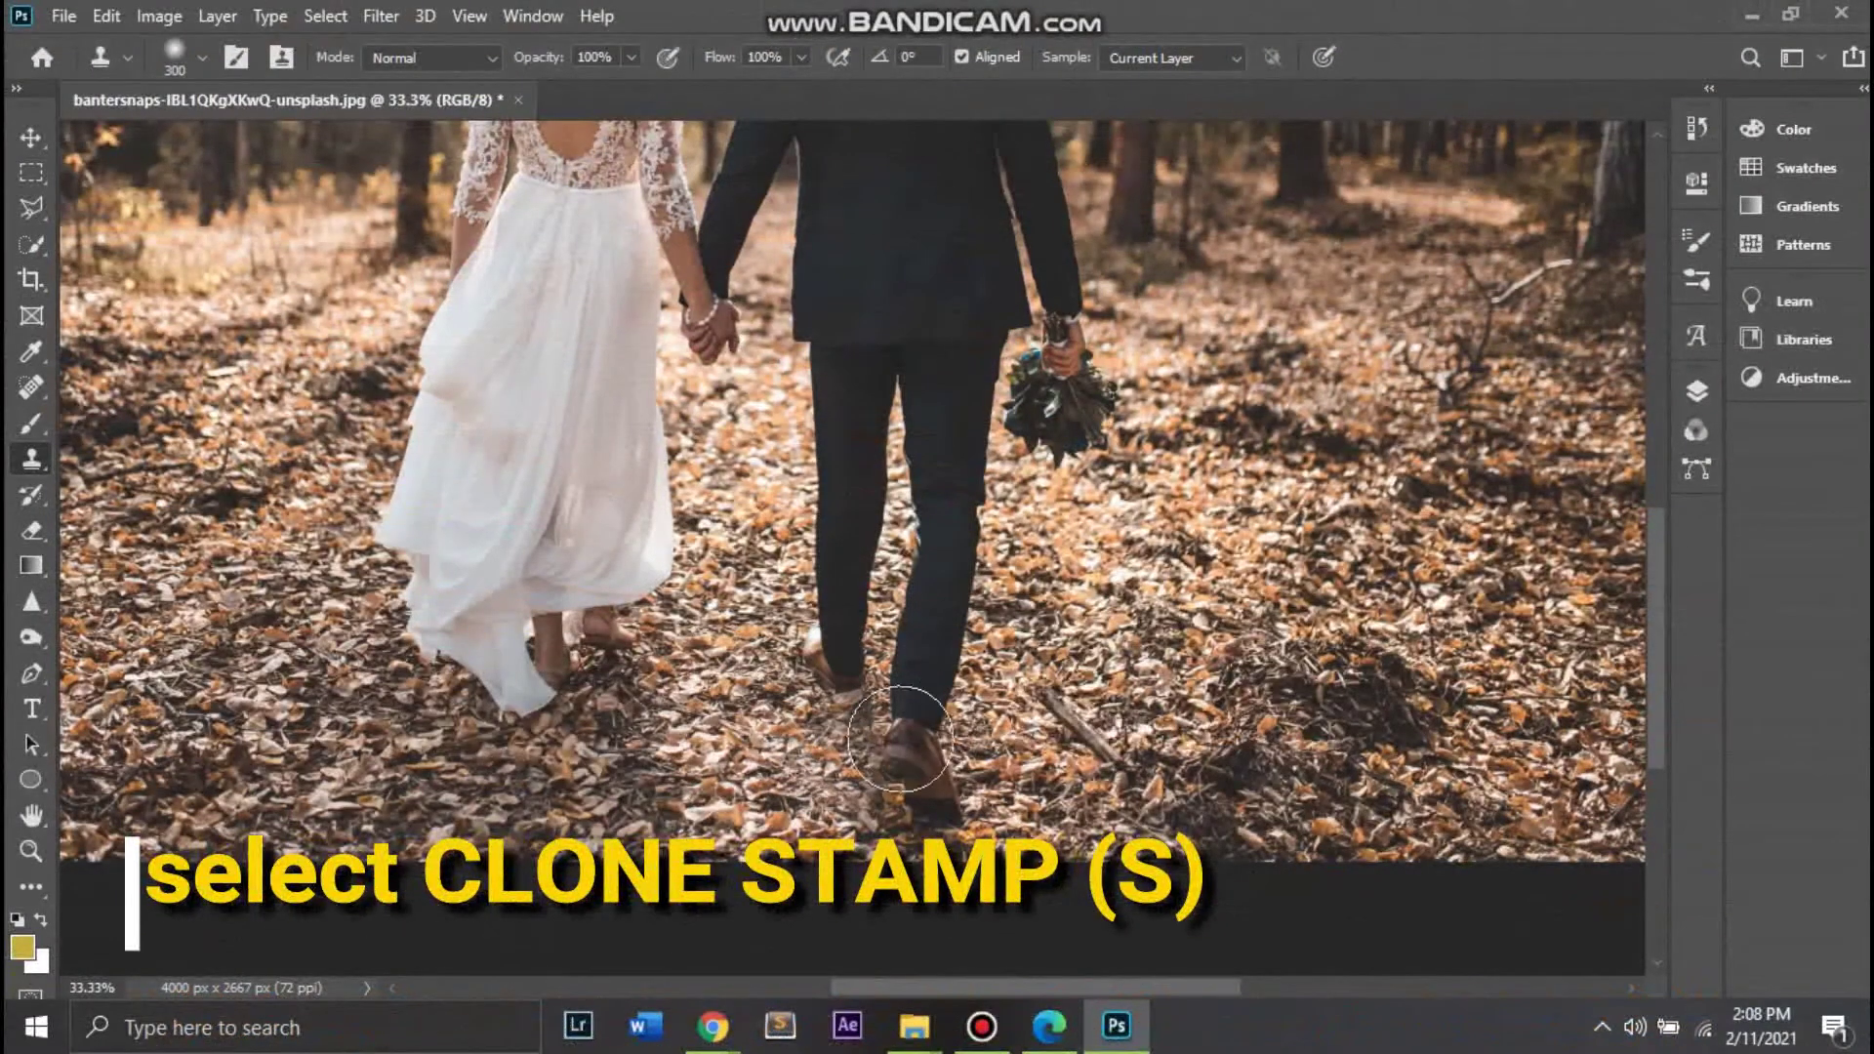
Step: Sample a clean patch of leafy ground as the Clone Stamp source
{"action": "left_click", "coordinate": [1142, 683], "text": "alt"}
{"action": "scroll", "coordinate": [1142, 683], "scroll_direction": "down", "scroll_amount": 1}
{"action": "scroll", "coordinate": [878, 731], "scroll_direction": "up", "scroll_amount": 1}
{"action": "left_click", "coordinate": [566, 767], "text": "alt"}
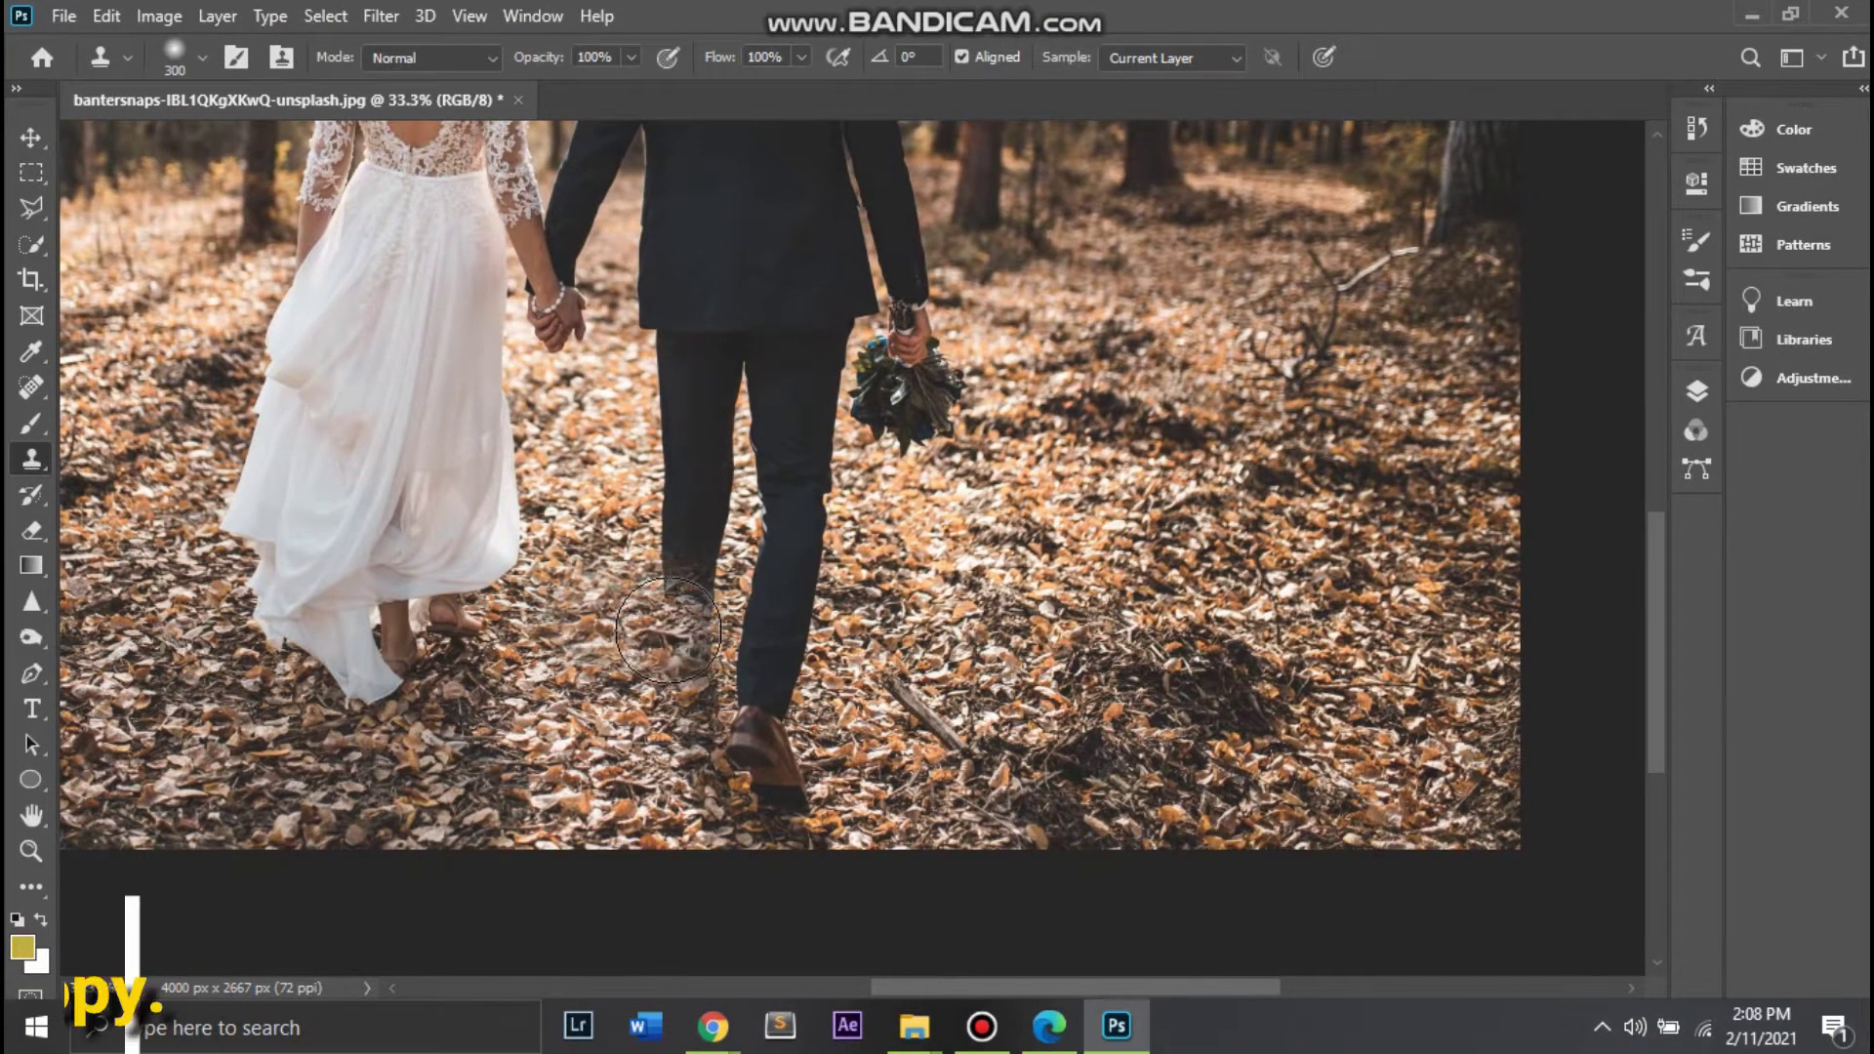
Step: Clone leaves up over both of the groom's trouser legs, re-sampling a second leaf patch
{"action": "left_click", "coordinate": [678, 624]}
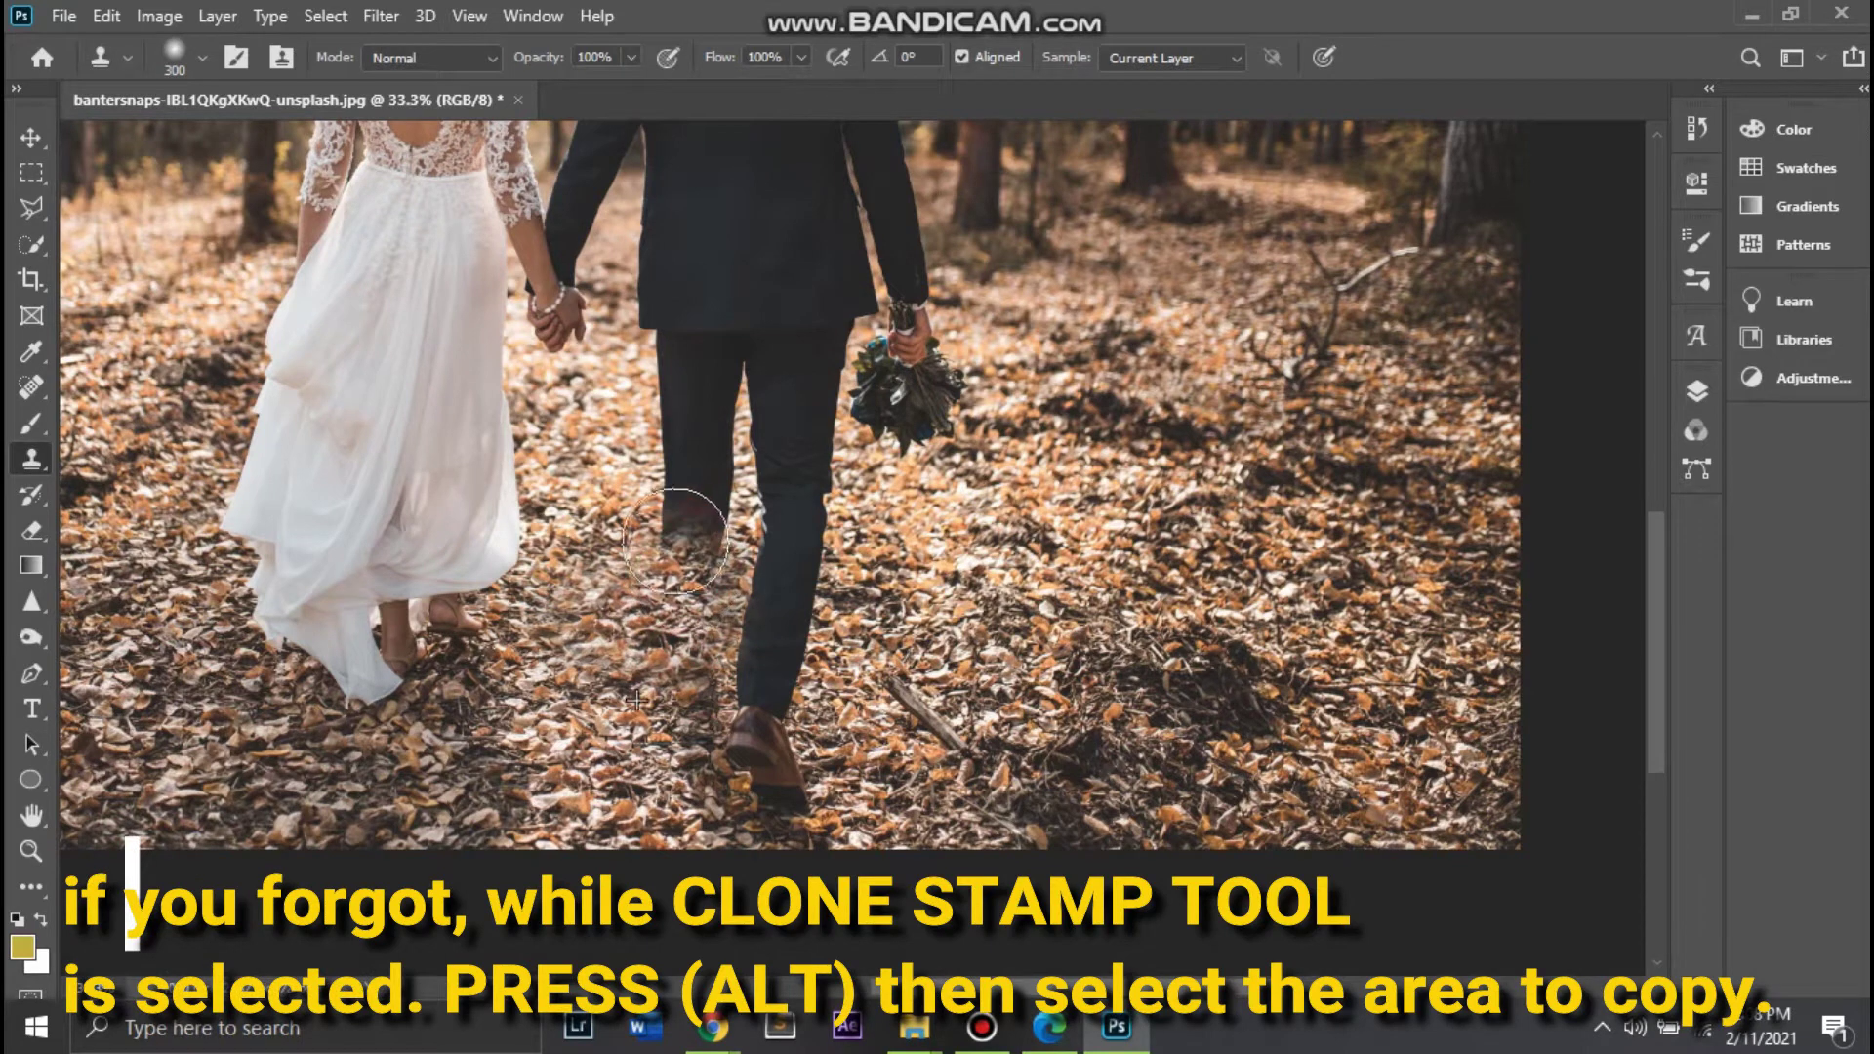
{"action": "left_click_drag", "start_coordinate": [679, 625], "coordinate": [694, 485]}
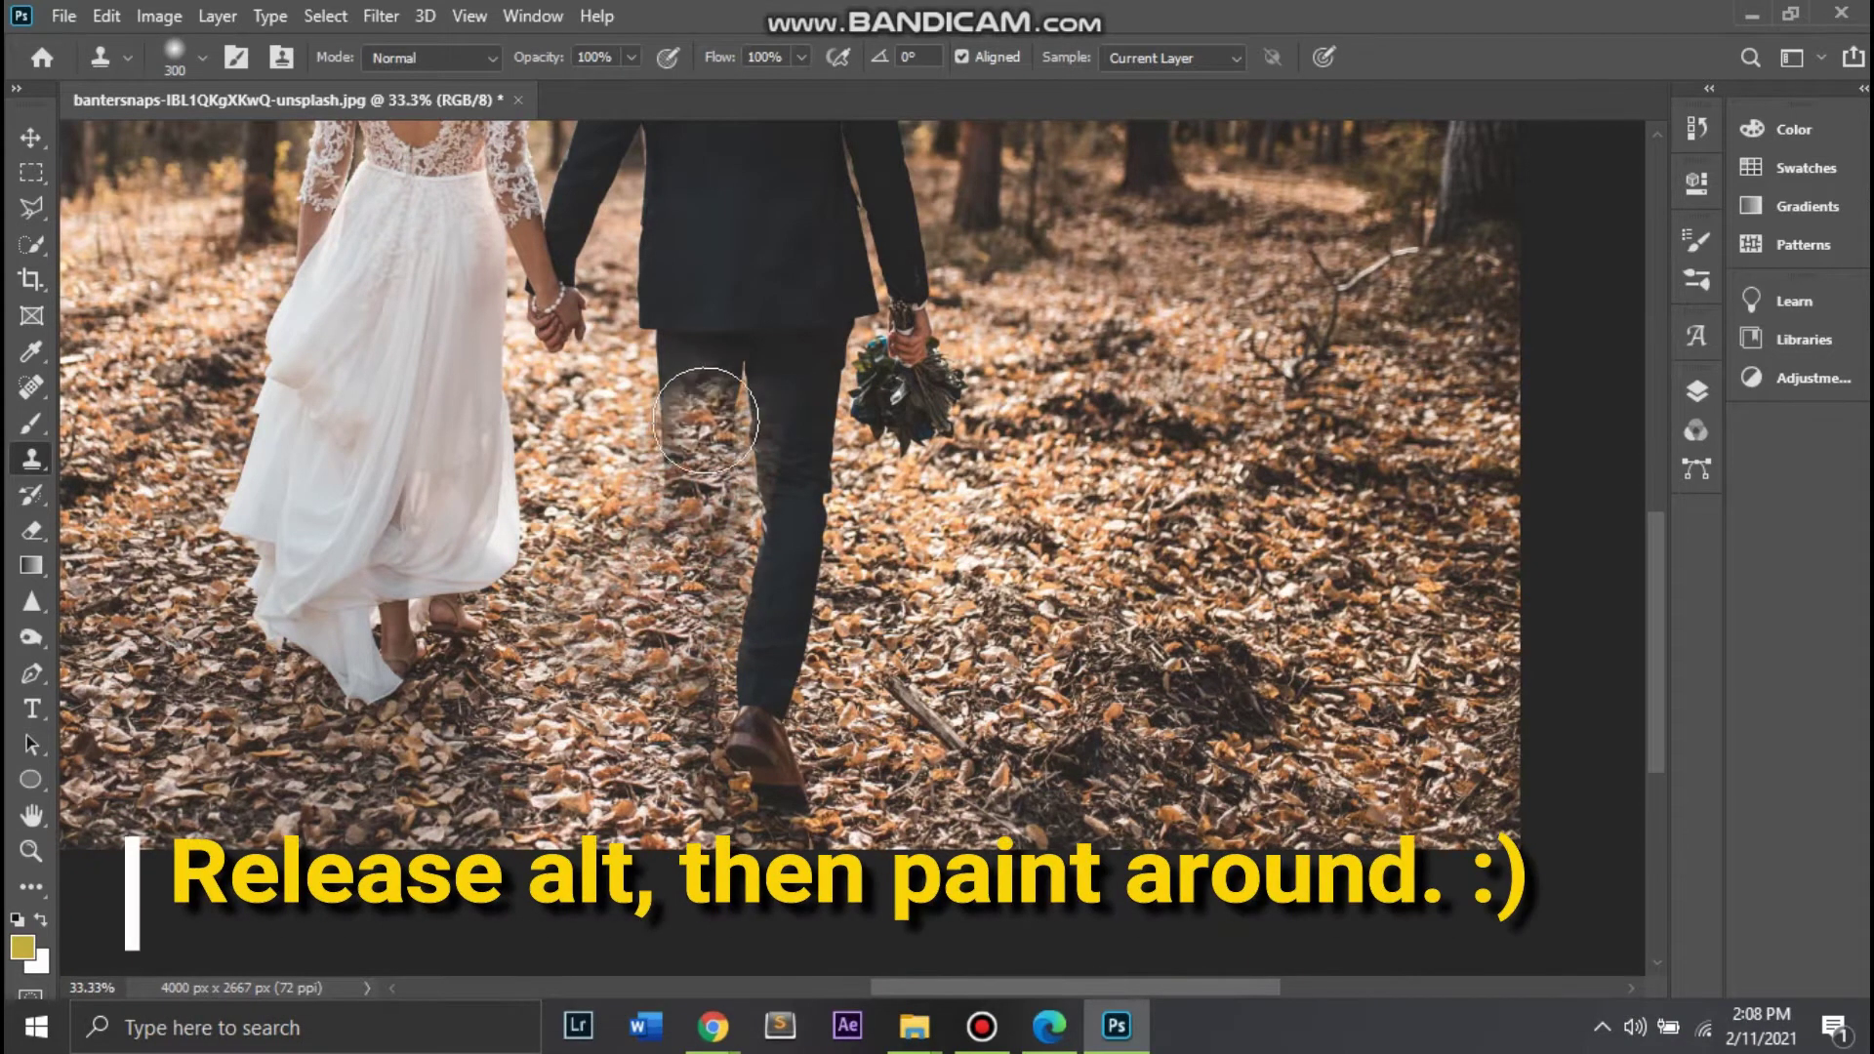
{"action": "left_click_drag", "start_coordinate": [694, 491], "coordinate": [732, 488]}
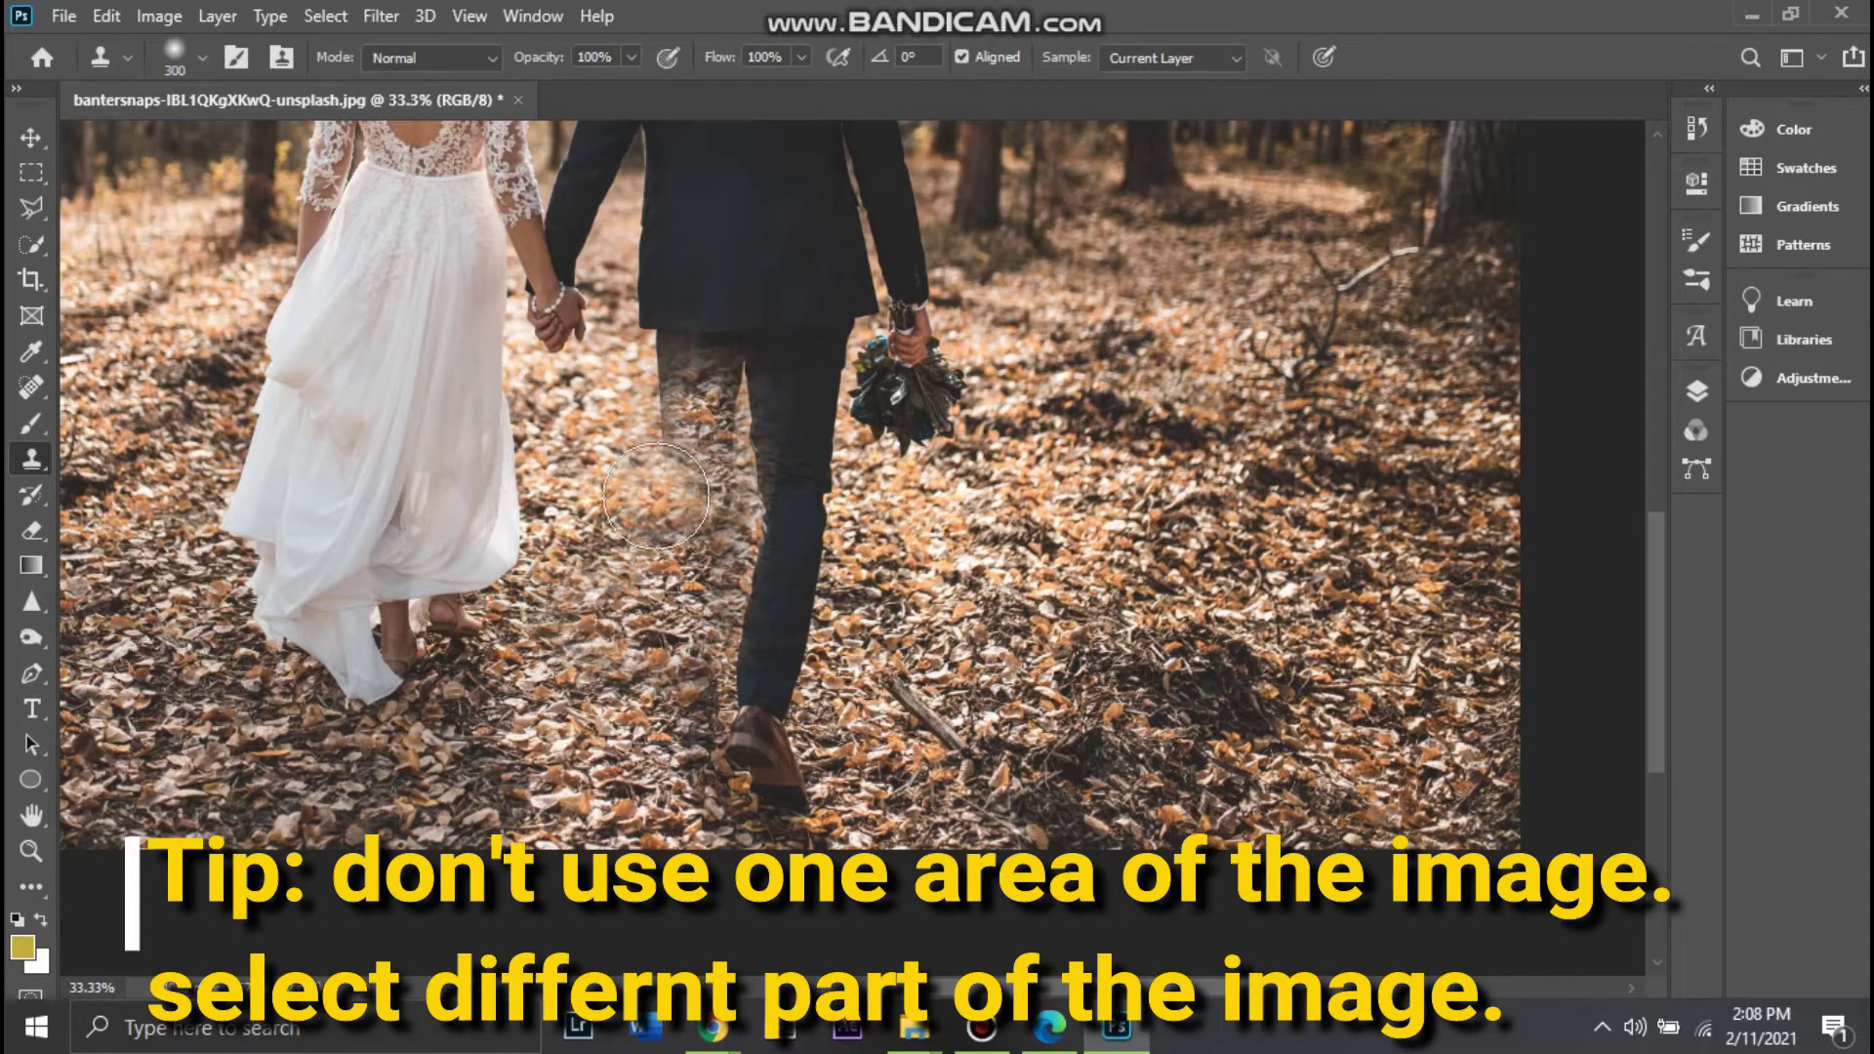
{"action": "left_click", "coordinate": [887, 495], "text": "alt"}
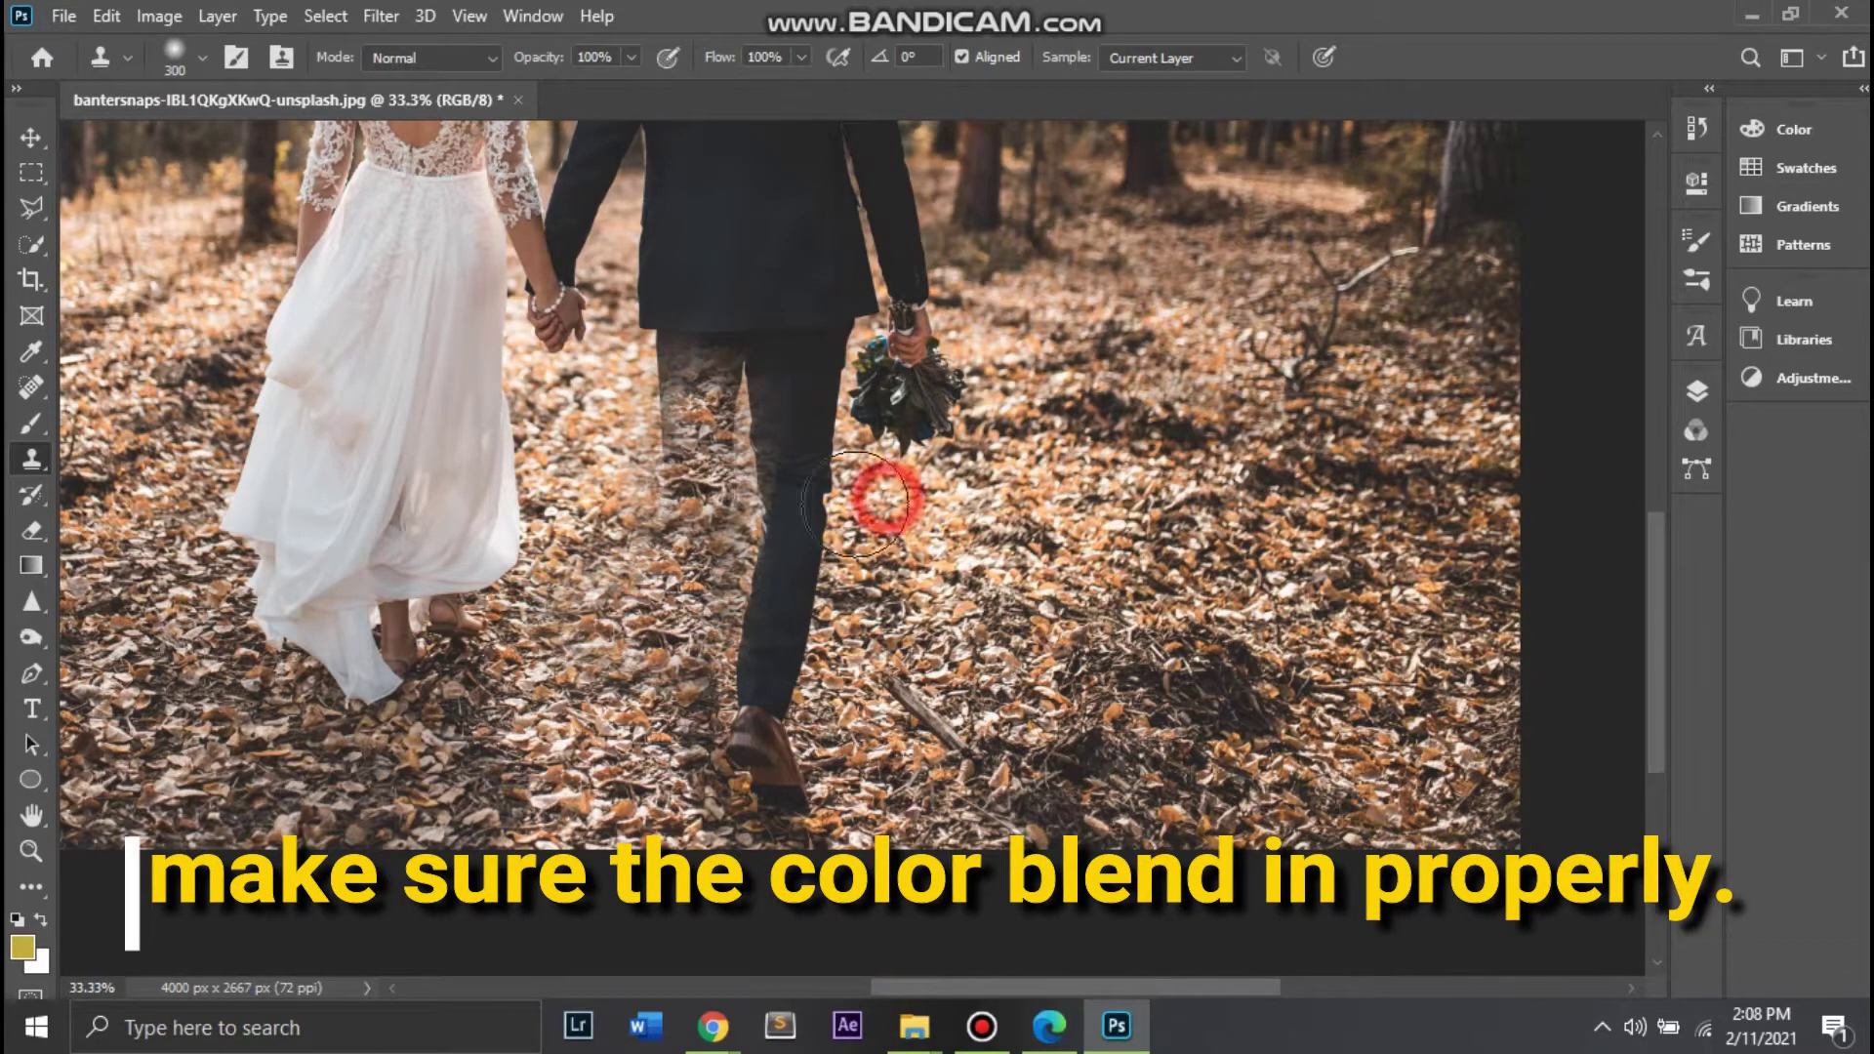
{"action": "mouse_move", "coordinate": [805, 502]}
{"action": "left_mouse_down"}
{"action": "mouse_move", "coordinate": [789, 475]}
{"action": "mouse_move", "coordinate": [717, 492]}
{"action": "left_mouse_up"}
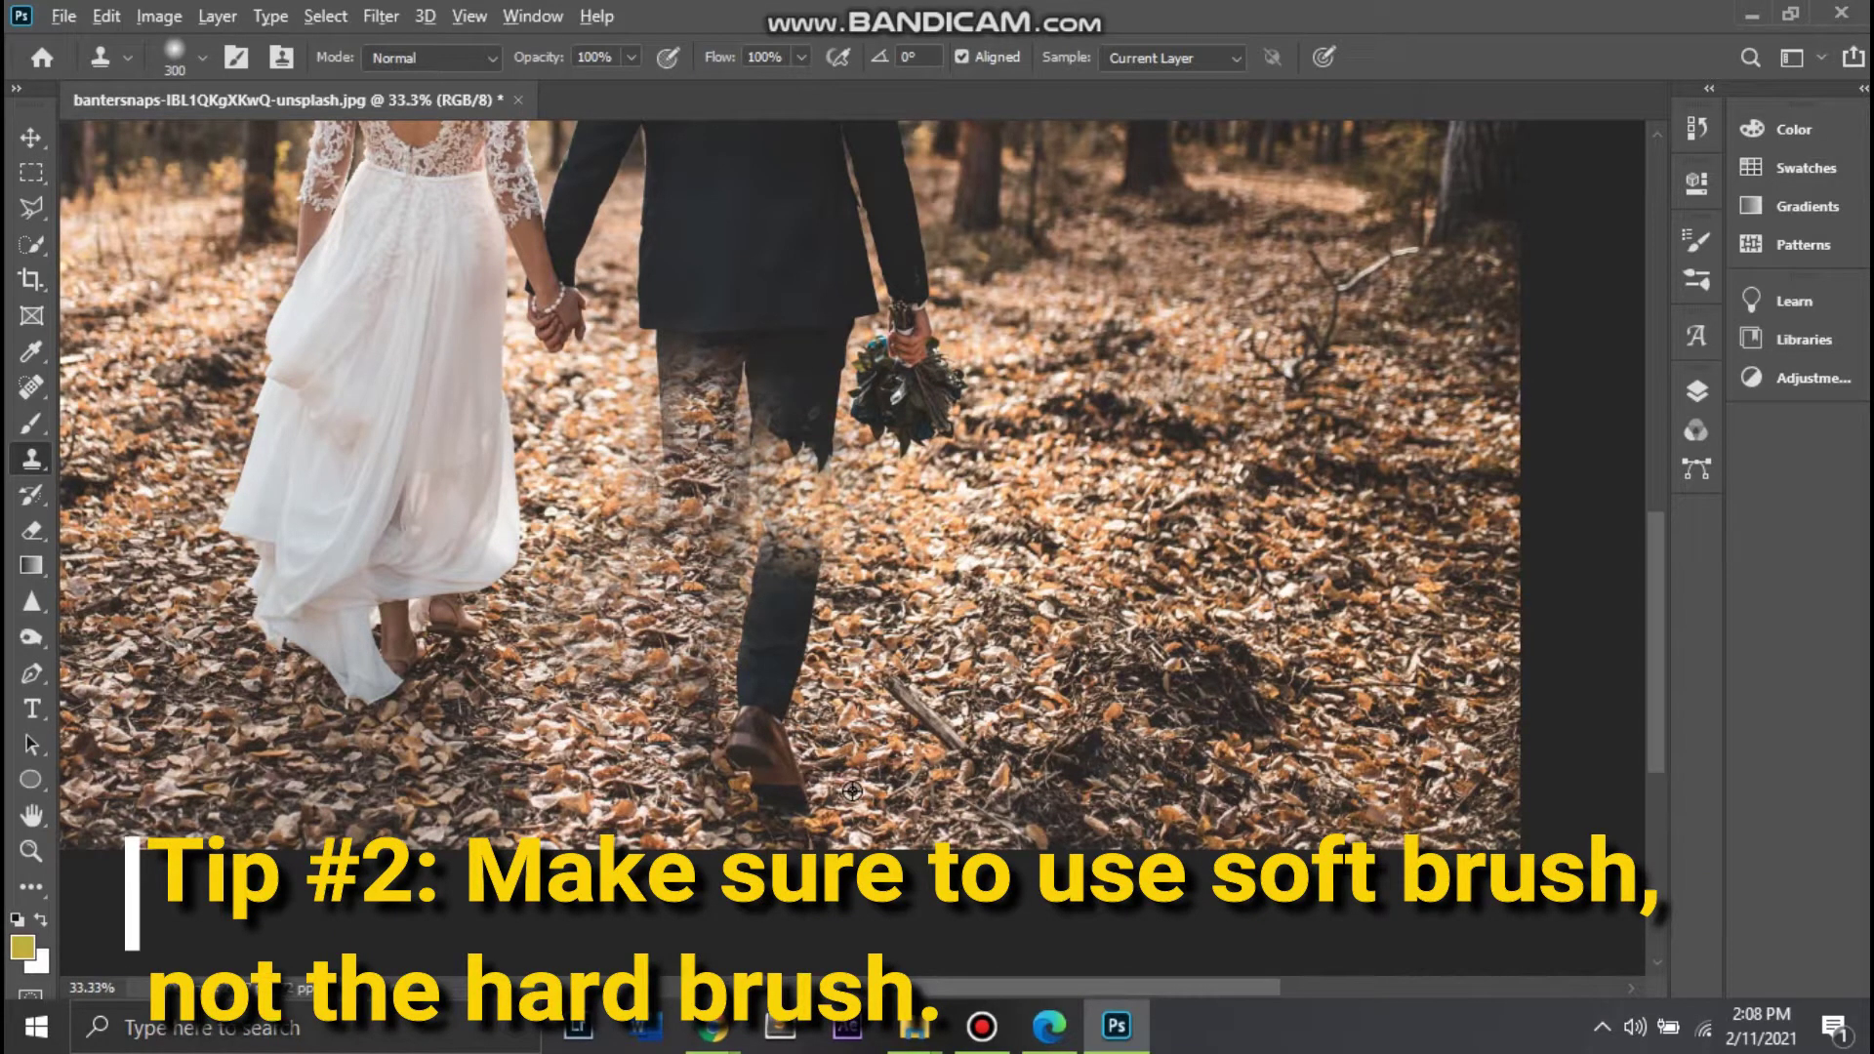
Step: Cover the groom's shoe and lower trouser leg with leaves, undoing the last stroke
{"action": "mouse_move", "coordinate": [715, 798]}
{"action": "left_mouse_down"}
{"action": "mouse_move", "coordinate": [792, 818]}
{"action": "mouse_move", "coordinate": [775, 753]}
{"action": "left_mouse_up"}
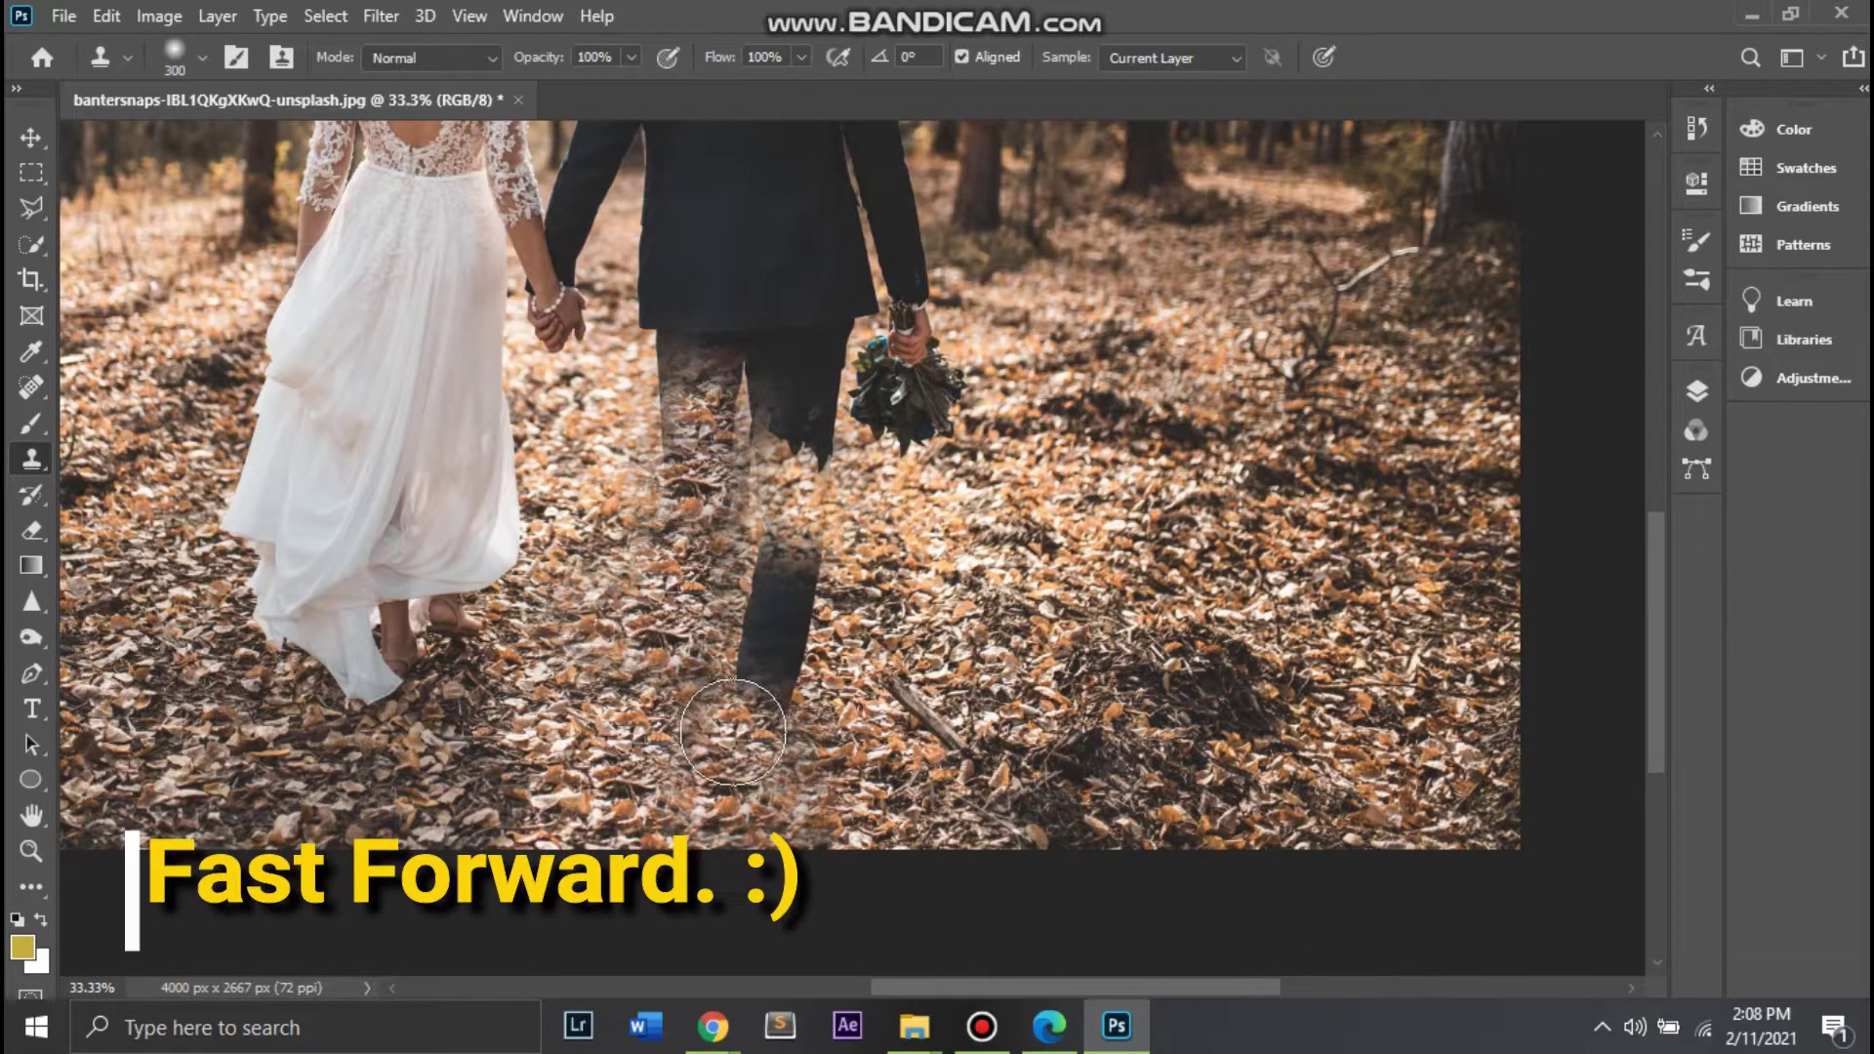
{"action": "left_click_drag", "start_coordinate": [763, 752], "coordinate": [795, 636]}
{"action": "key", "text": "ctrl+z"}
{"action": "key", "text": "ctrl+z"}
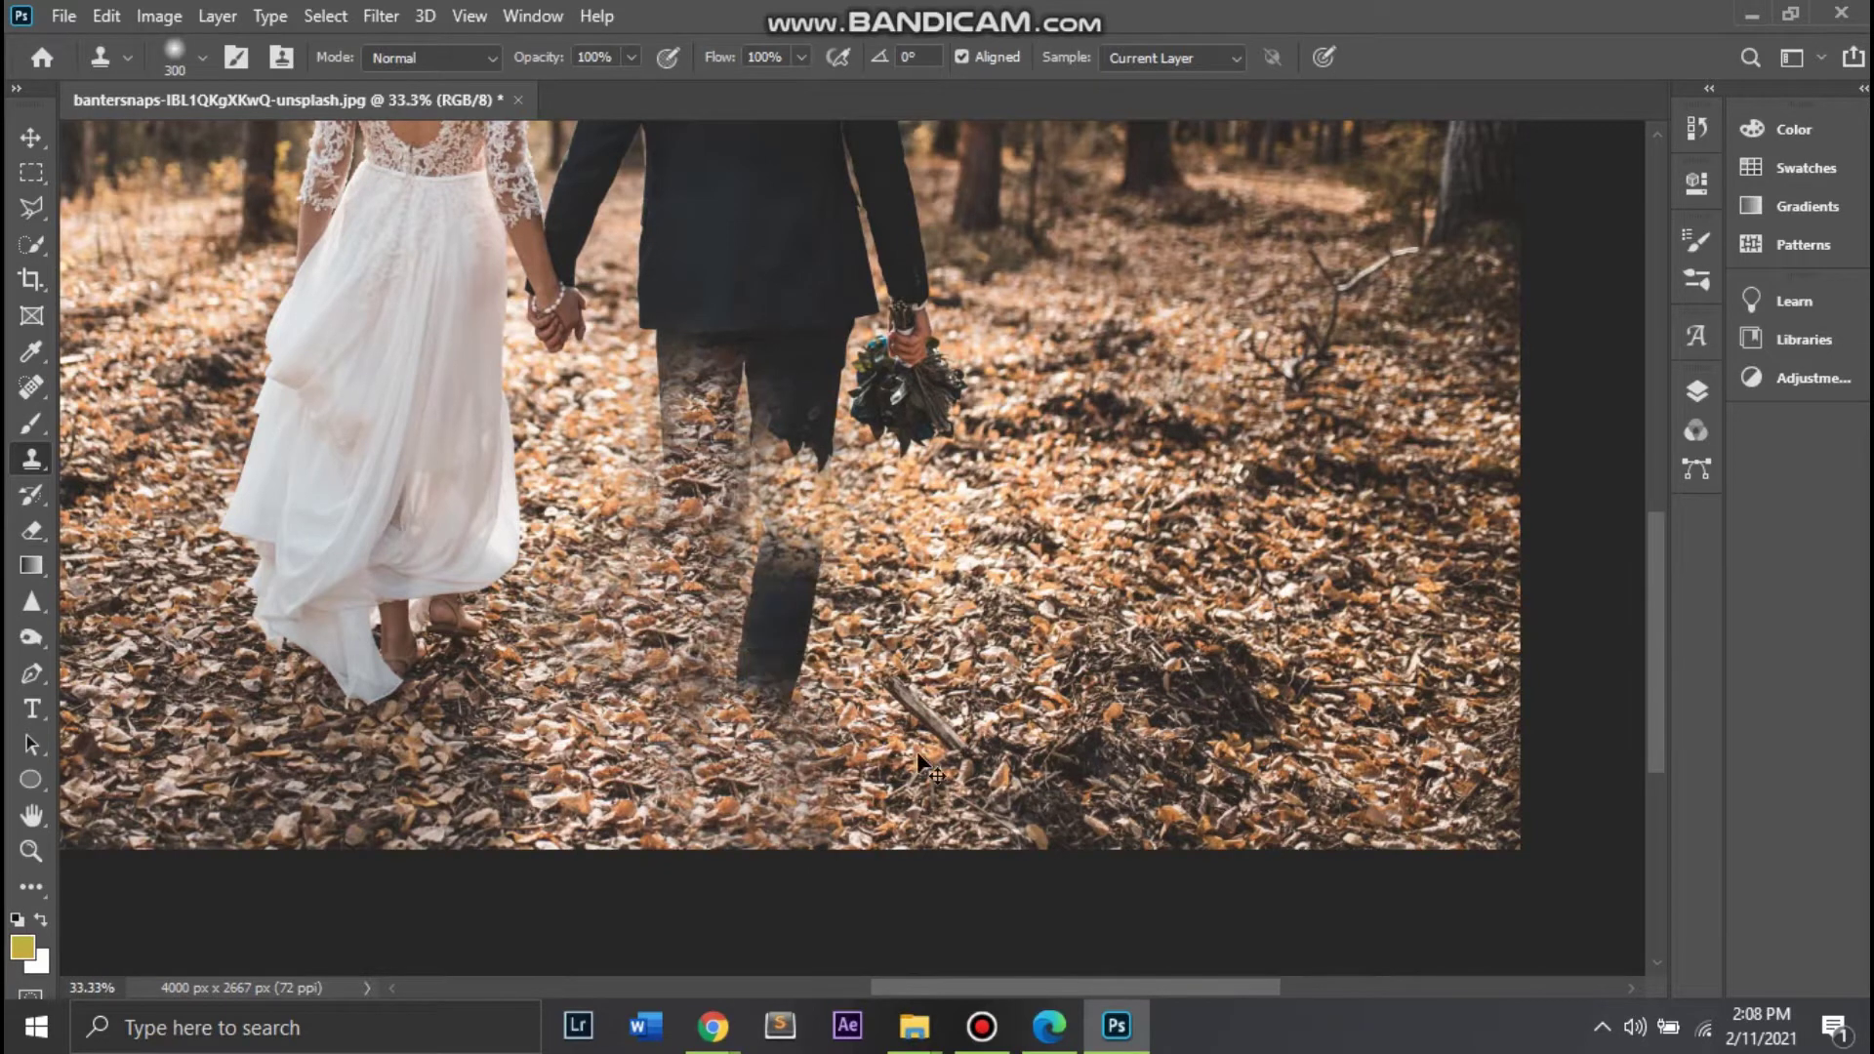
Step: Clone leaves over the lower trouser leg and switch the brush from Hard Round back to Soft Round
{"action": "mouse_move", "coordinate": [771, 672]}
{"action": "left_mouse_down"}
{"action": "mouse_move", "coordinate": [813, 605]}
{"action": "mouse_move", "coordinate": [786, 546]}
{"action": "left_mouse_up"}
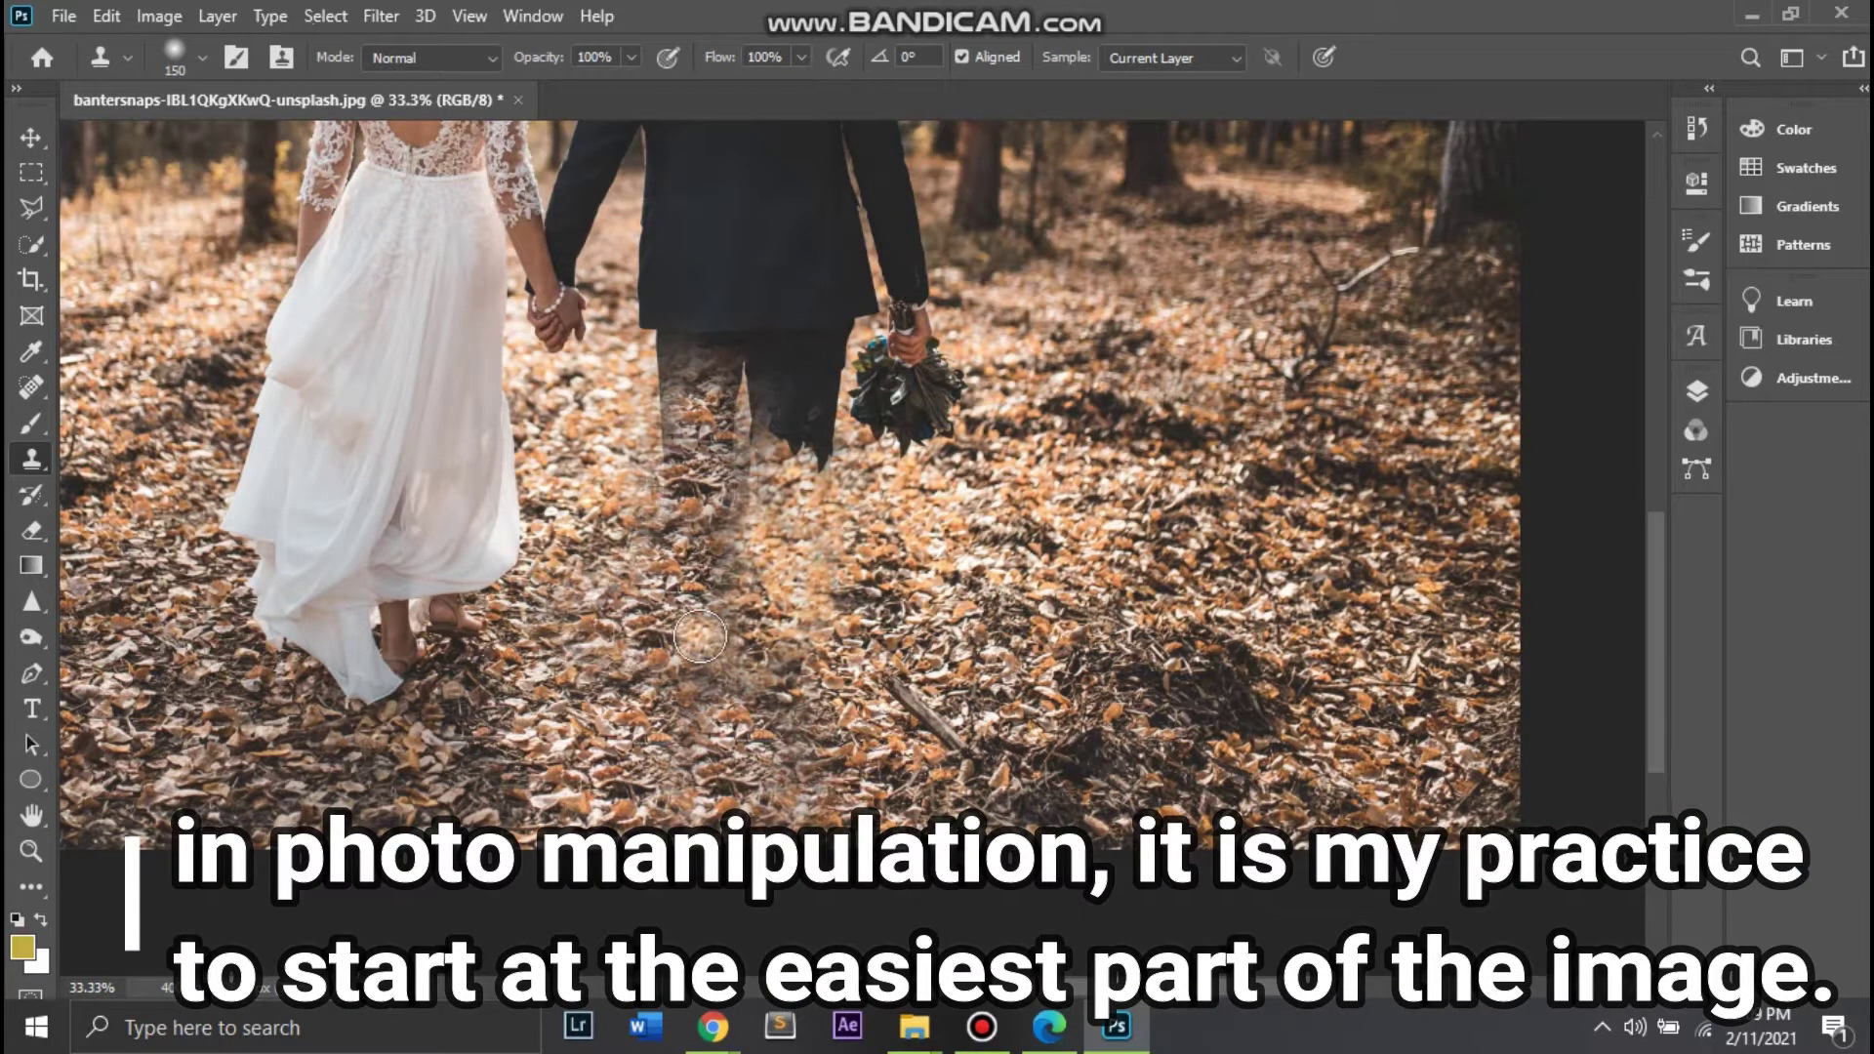
{"action": "mouse_move", "coordinate": [727, 532]}
{"action": "left_mouse_down"}
{"action": "mouse_move", "coordinate": [724, 474]}
{"action": "mouse_move", "coordinate": [739, 571]}
{"action": "mouse_move", "coordinate": [871, 638]}
{"action": "left_mouse_up"}
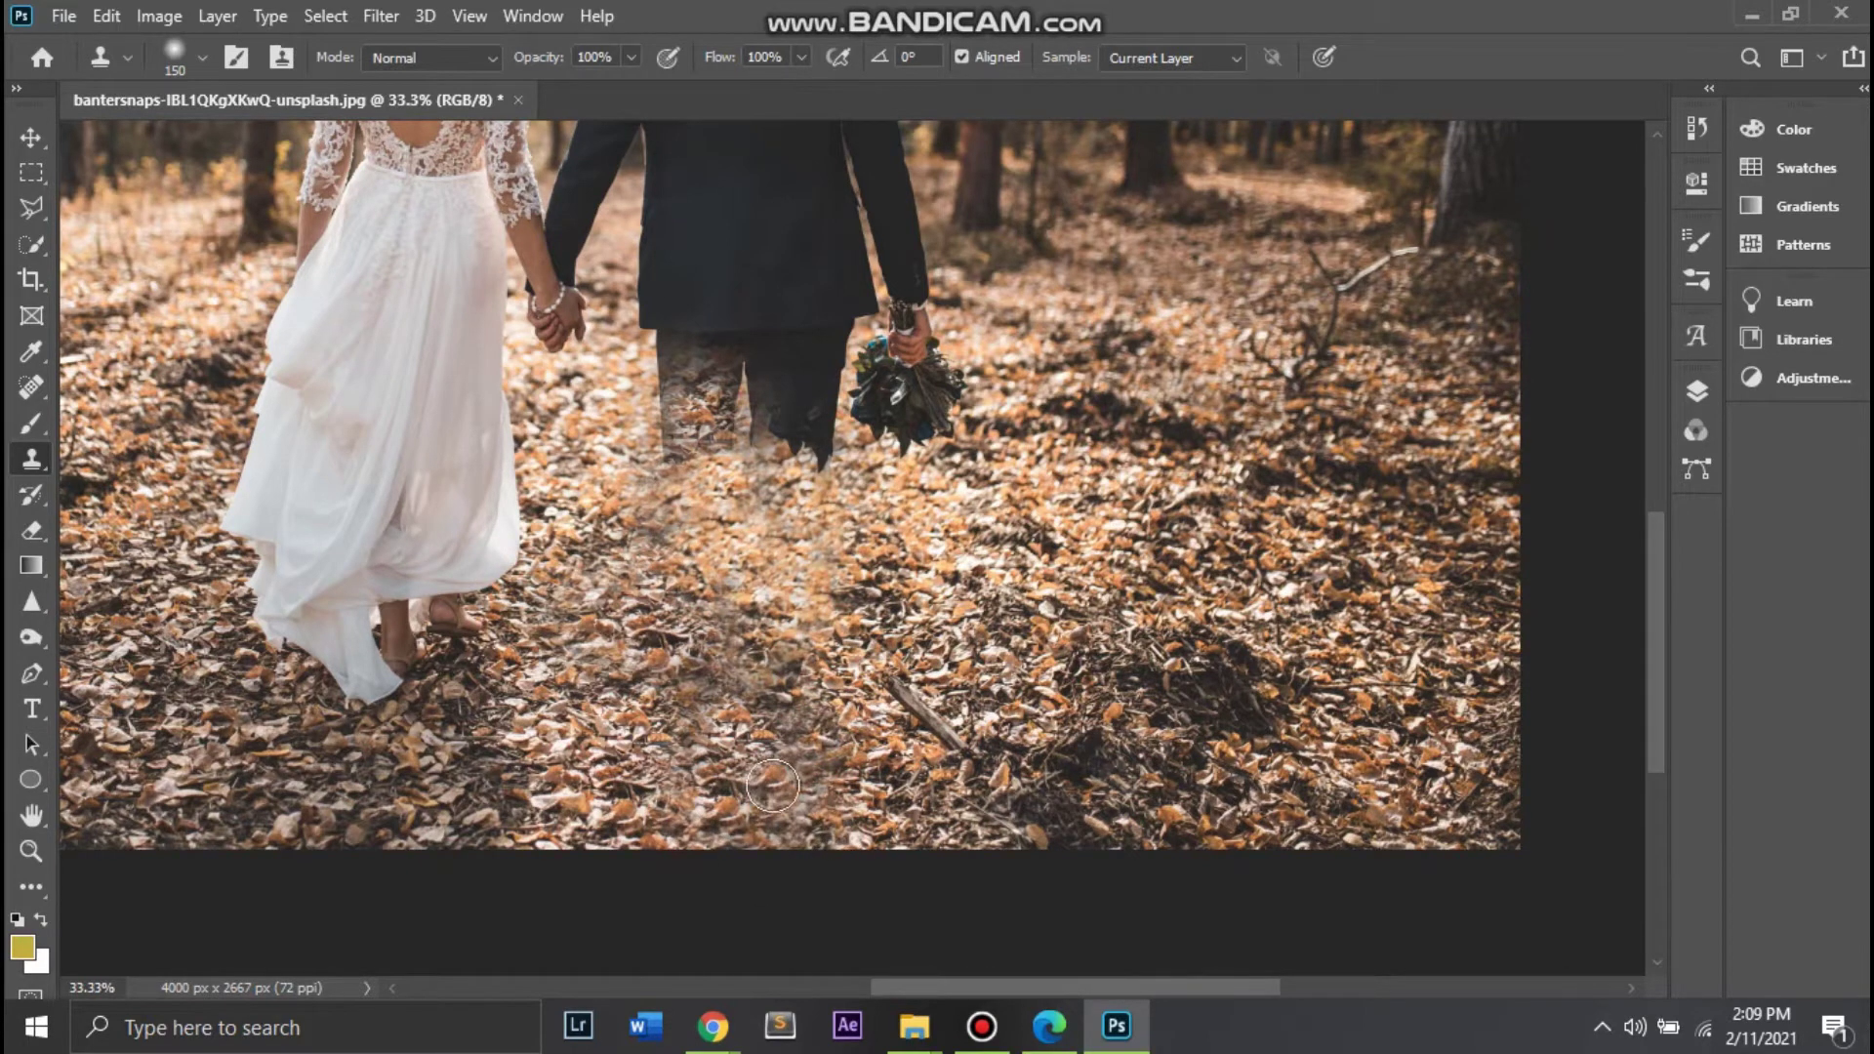
{"action": "left_click", "coordinate": [202, 58]}
{"action": "left_click", "coordinate": [146, 457]}
{"action": "left_click", "coordinate": [818, 803]}
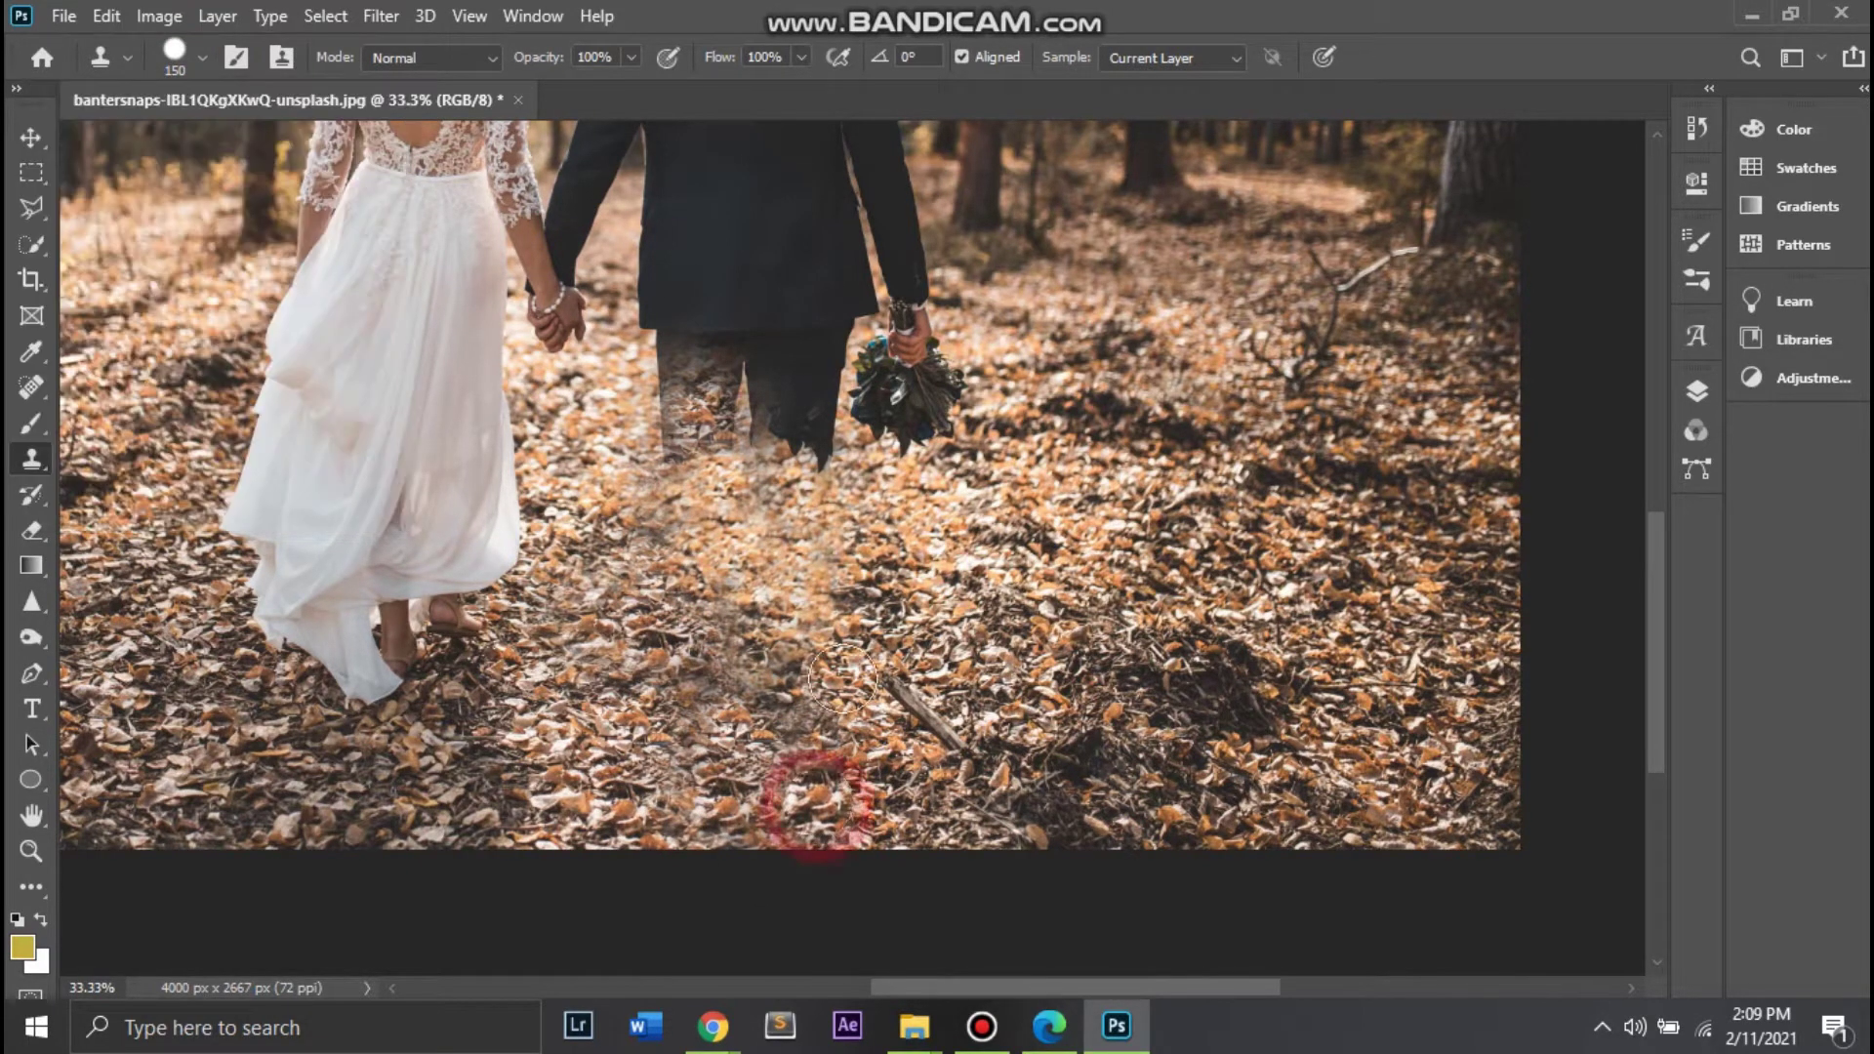
{"action": "left_click", "coordinate": [202, 58]}
{"action": "left_click", "coordinate": [147, 352]}
{"action": "left_click", "coordinate": [799, 818]}
Step: Blend leaf texture through the cloned ground and pan up to the couple's heads
{"action": "left_click_drag", "start_coordinate": [798, 770], "coordinate": [736, 629]}
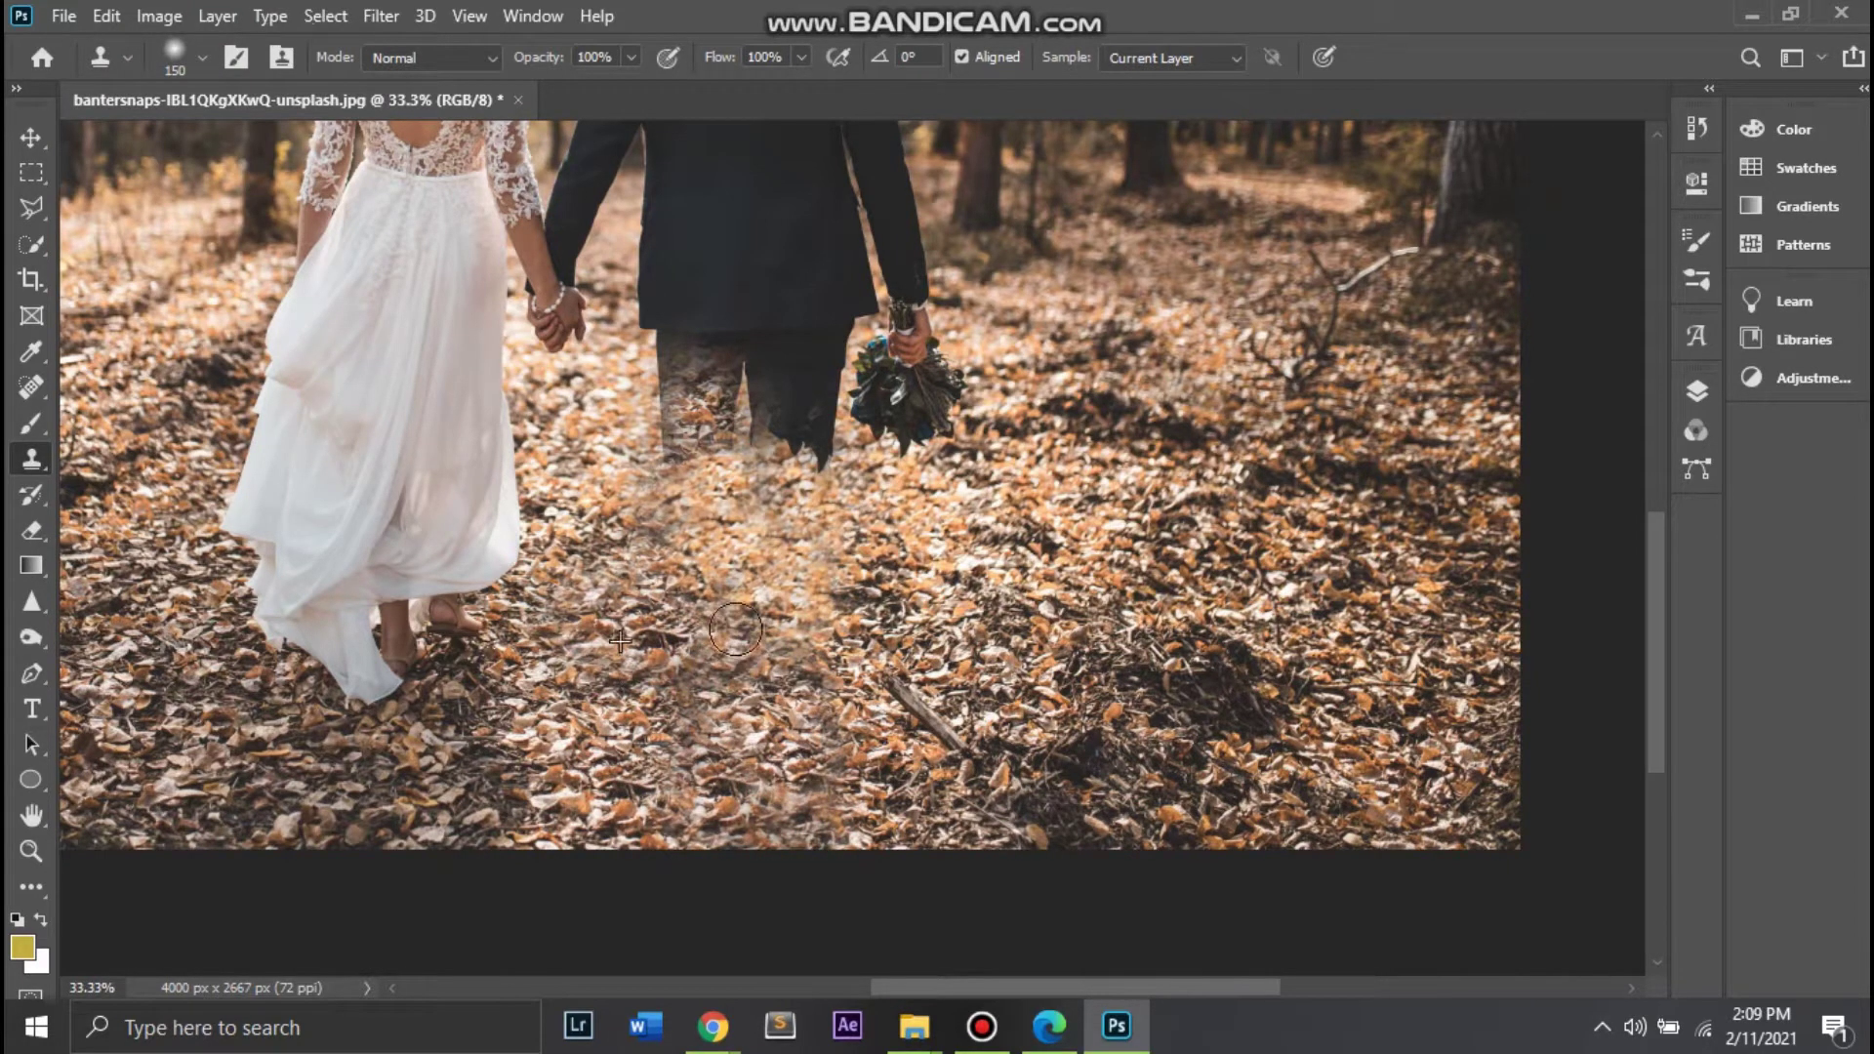
{"action": "left_click_drag", "start_coordinate": [830, 820], "coordinate": [917, 722]}
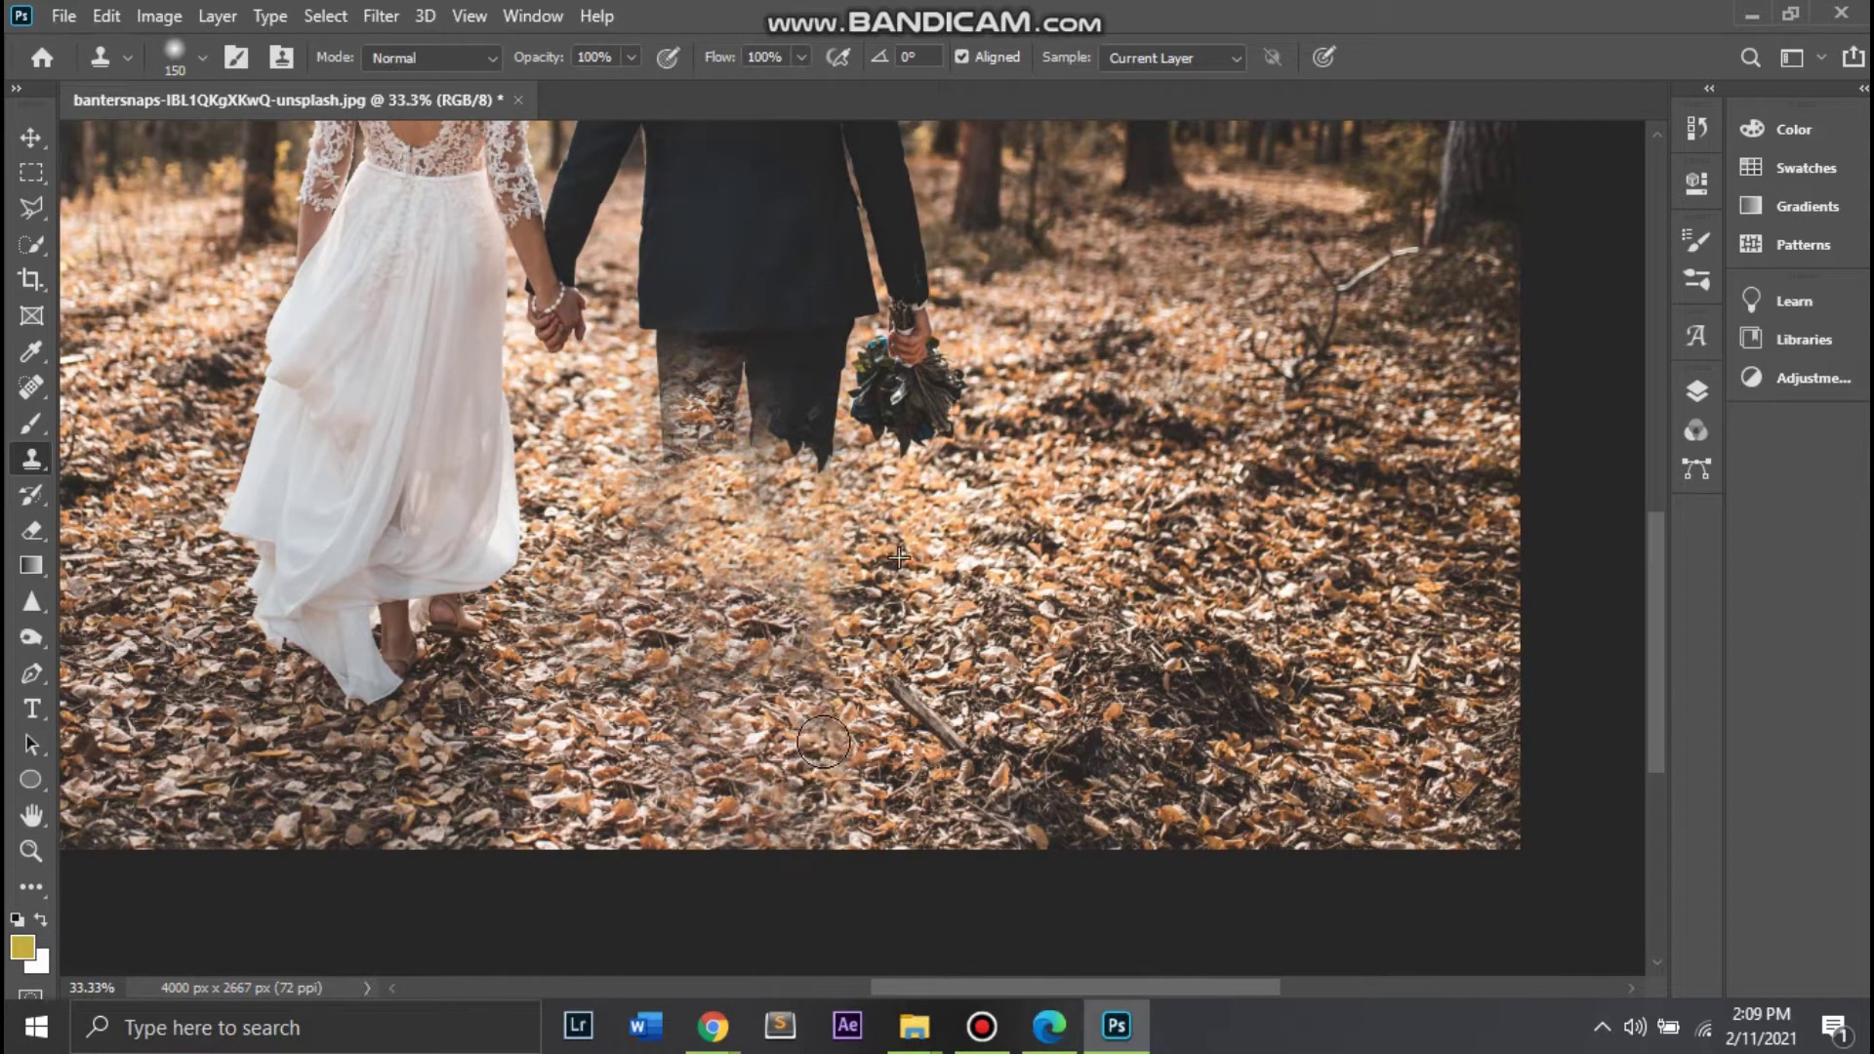
{"action": "left_click_drag", "start_coordinate": [836, 412], "coordinate": [743, 890]}
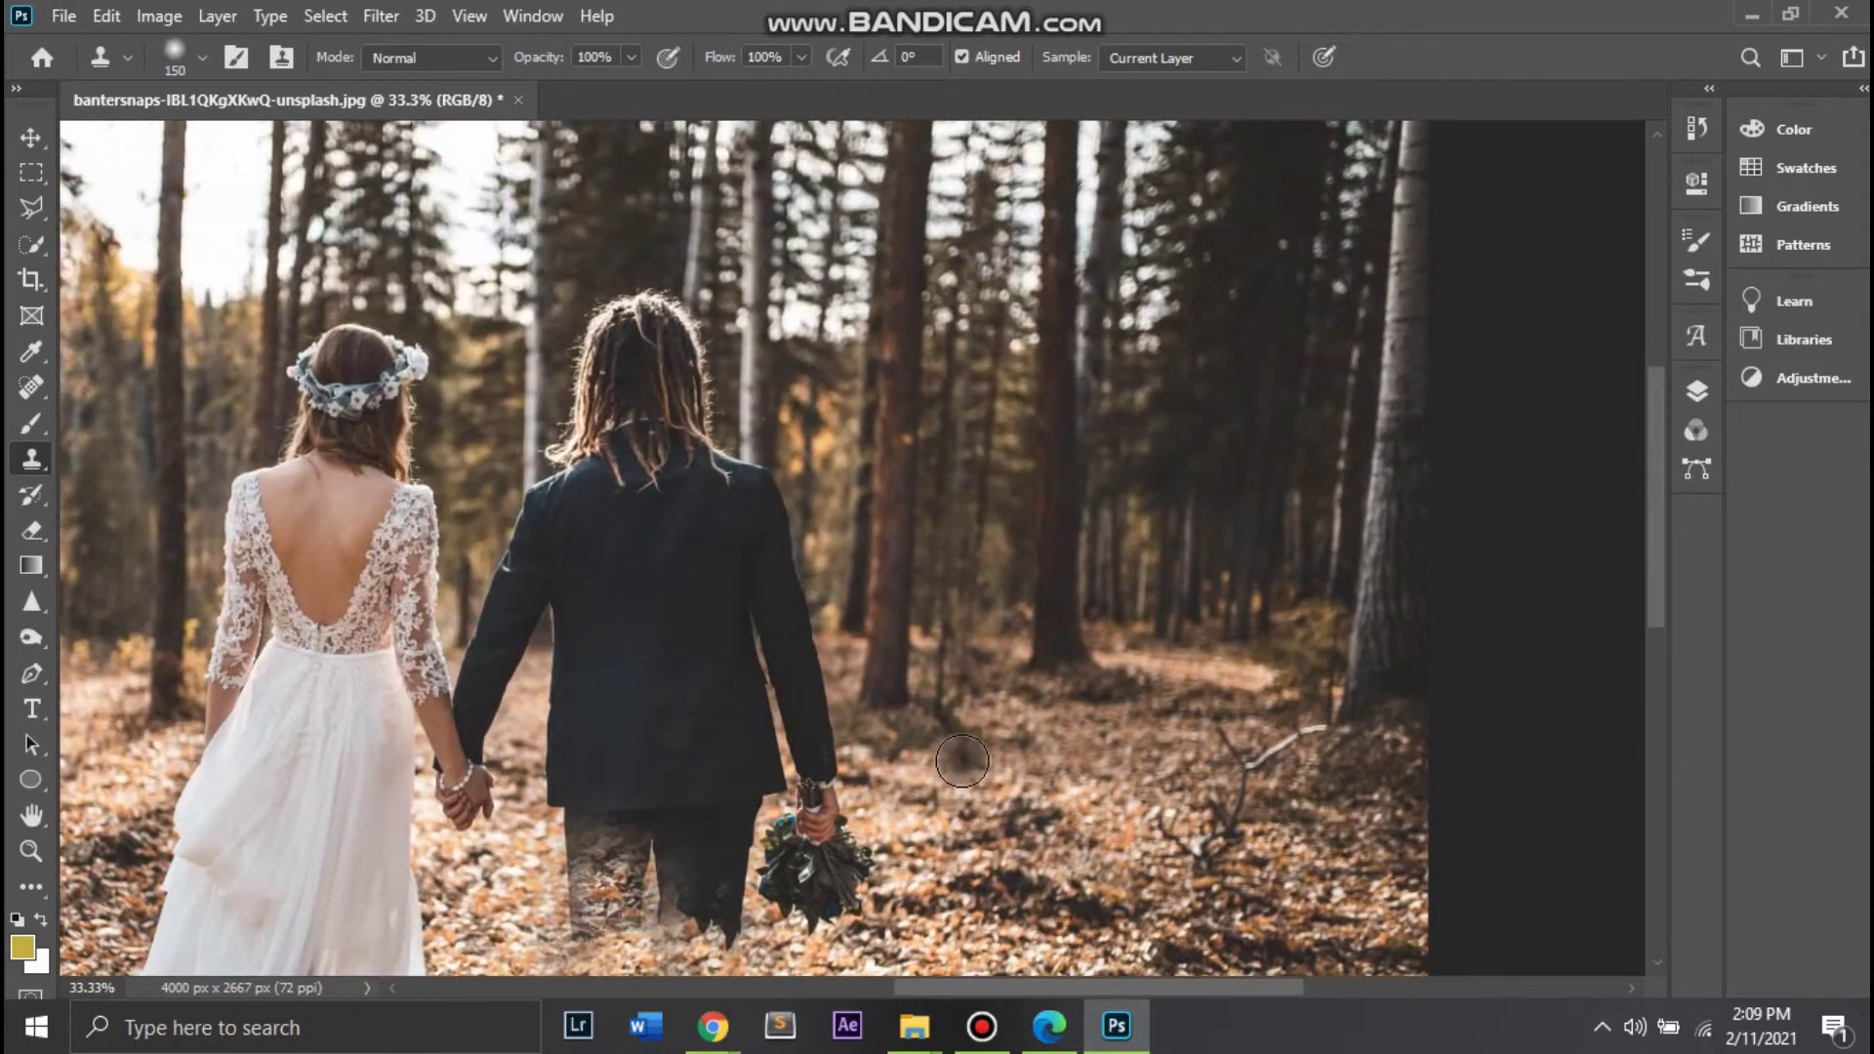
Step: Clone leaves over the bouquet and along the bottom ground, undoing a dark patch
{"action": "mouse_move", "coordinate": [961, 760]}
{"action": "left_mouse_down"}
{"action": "mouse_move", "coordinate": [786, 839]}
{"action": "mouse_move", "coordinate": [834, 785]}
{"action": "mouse_move", "coordinate": [790, 887]}
{"action": "mouse_move", "coordinate": [854, 727]}
{"action": "mouse_move", "coordinate": [744, 756]}
{"action": "mouse_move", "coordinate": [771, 827]}
{"action": "mouse_move", "coordinate": [742, 713]}
{"action": "mouse_move", "coordinate": [823, 666]}
{"action": "mouse_move", "coordinate": [691, 674]}
{"action": "mouse_move", "coordinate": [836, 774]}
{"action": "mouse_move", "coordinate": [644, 722]}
{"action": "mouse_move", "coordinate": [791, 626]}
{"action": "left_mouse_up"}
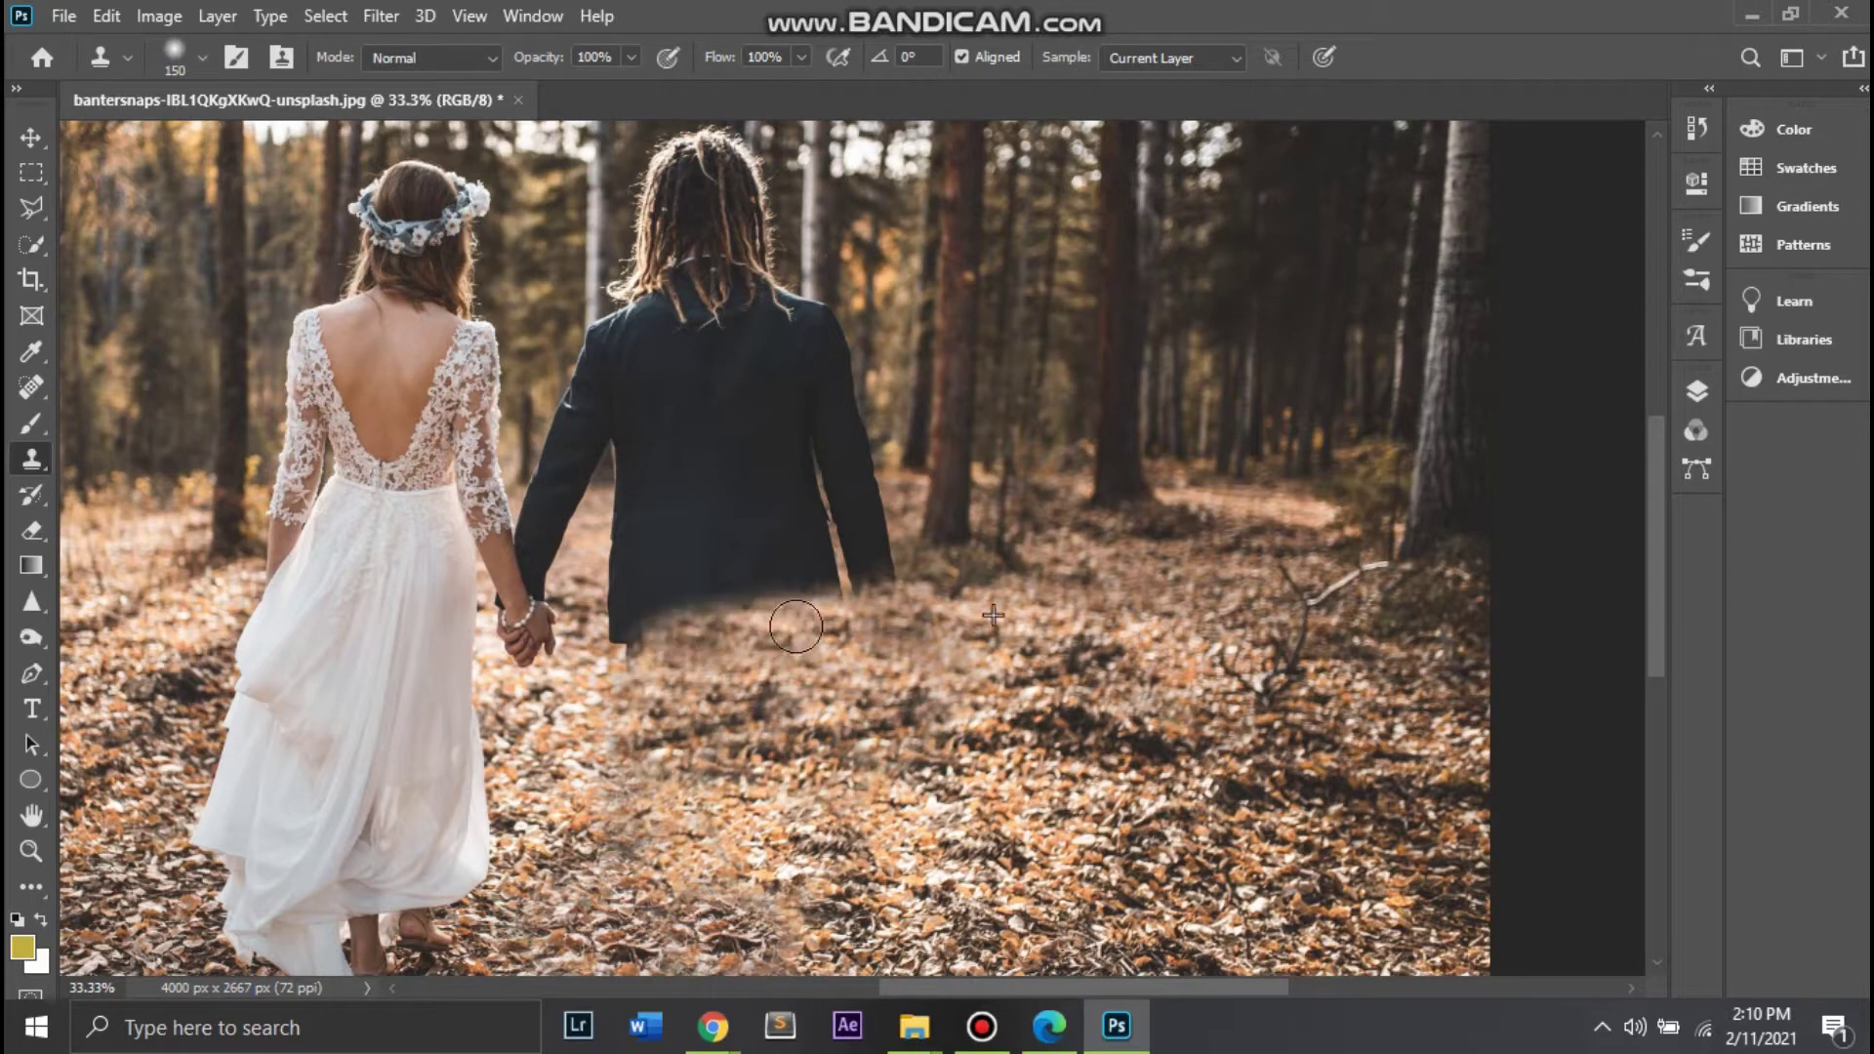
{"action": "scroll", "coordinate": [1008, 525], "scroll_direction": "down", "scroll_amount": 3}
{"action": "mouse_move", "coordinate": [810, 790]}
{"action": "left_mouse_down"}
{"action": "mouse_move", "coordinate": [713, 810]}
{"action": "mouse_move", "coordinate": [683, 771]}
{"action": "mouse_move", "coordinate": [859, 703]}
{"action": "left_mouse_up"}
{"action": "key", "text": "ctrl+z"}
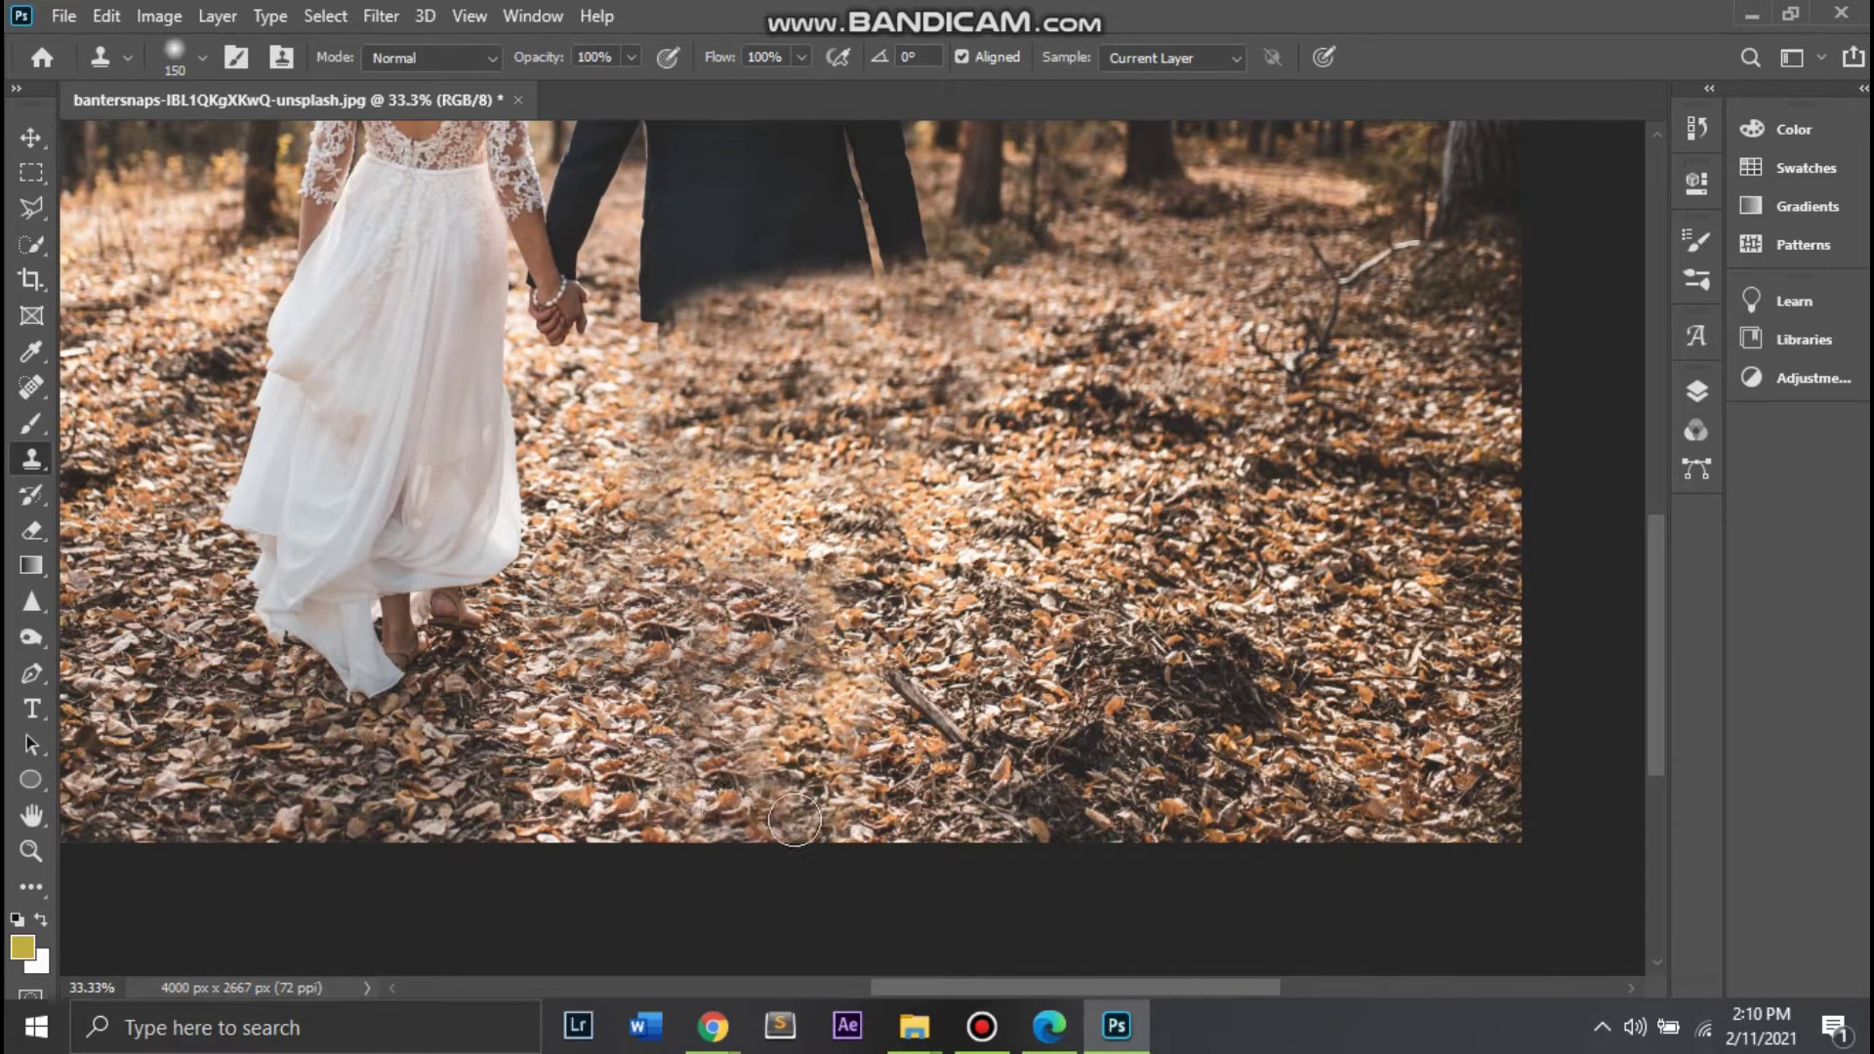
{"action": "left_click_drag", "start_coordinate": [481, 818], "coordinate": [1085, 818]}
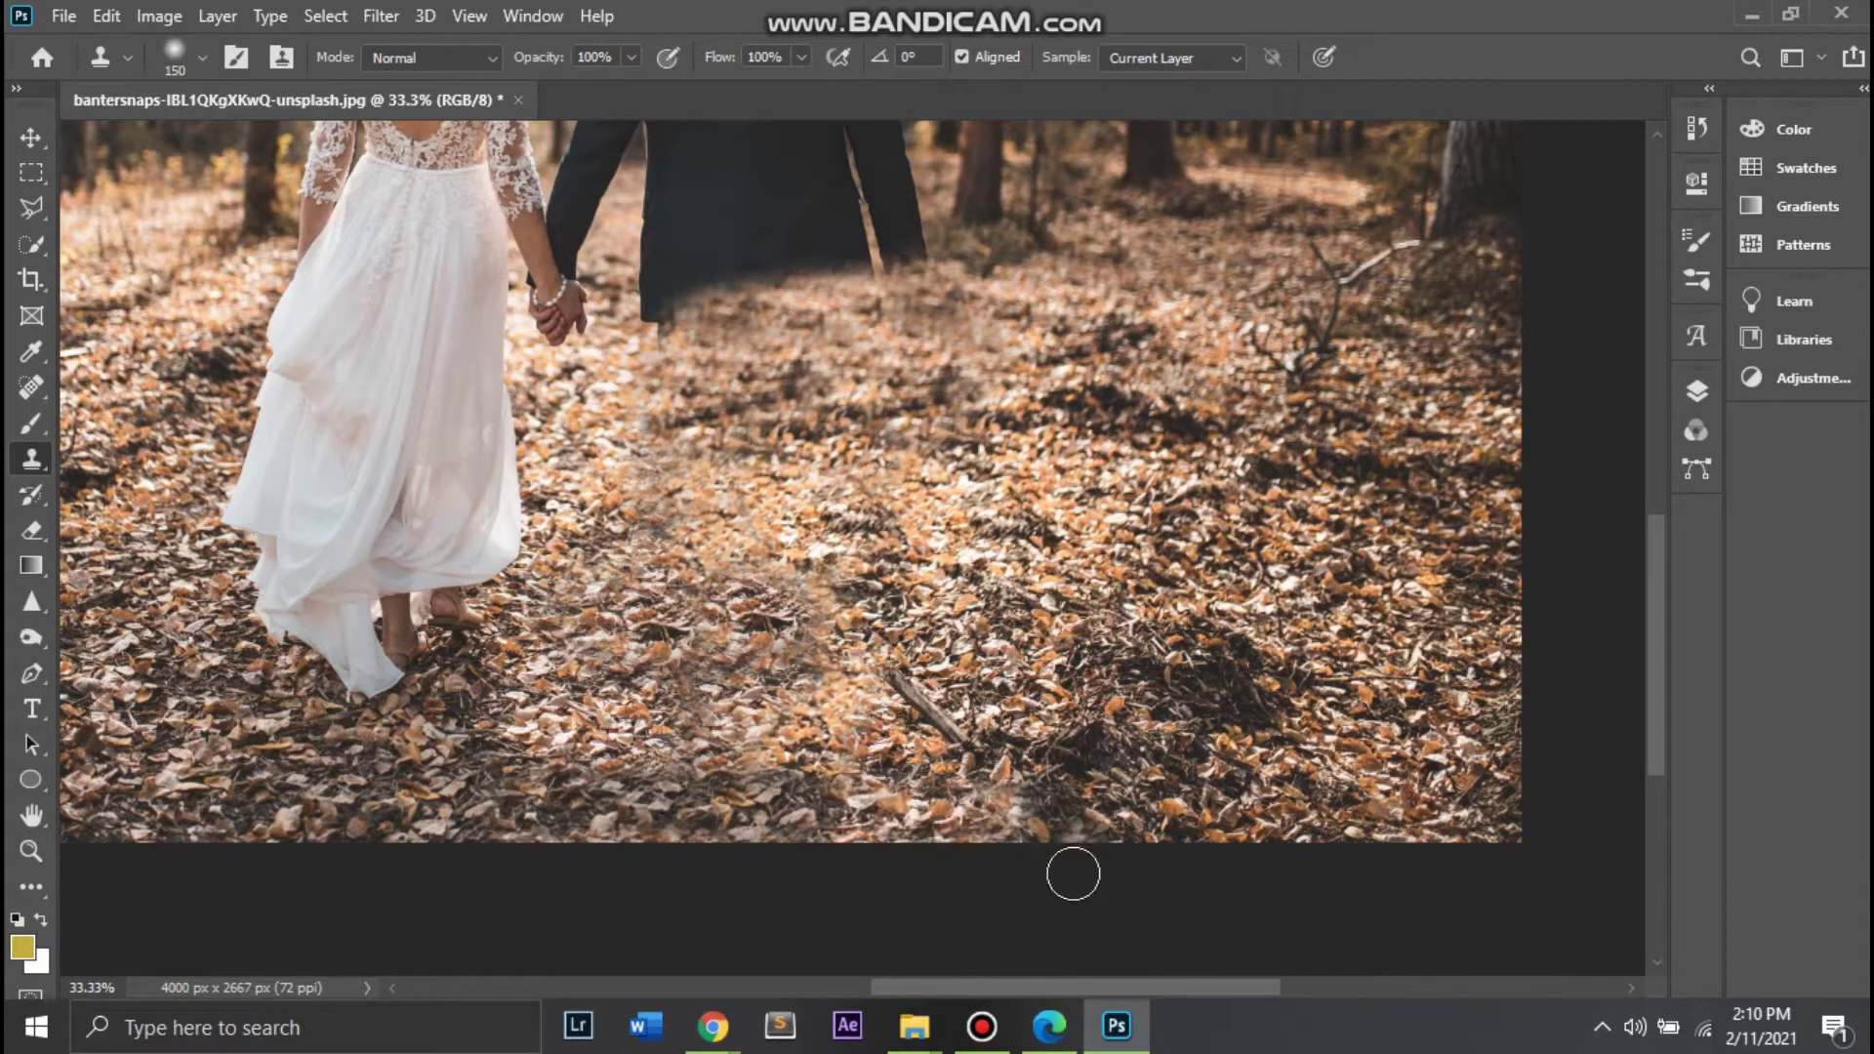
{"action": "left_click_drag", "start_coordinate": [478, 771], "coordinate": [966, 781]}
{"action": "scroll", "coordinate": [1012, 899], "scroll_direction": "up", "scroll_amount": 5}
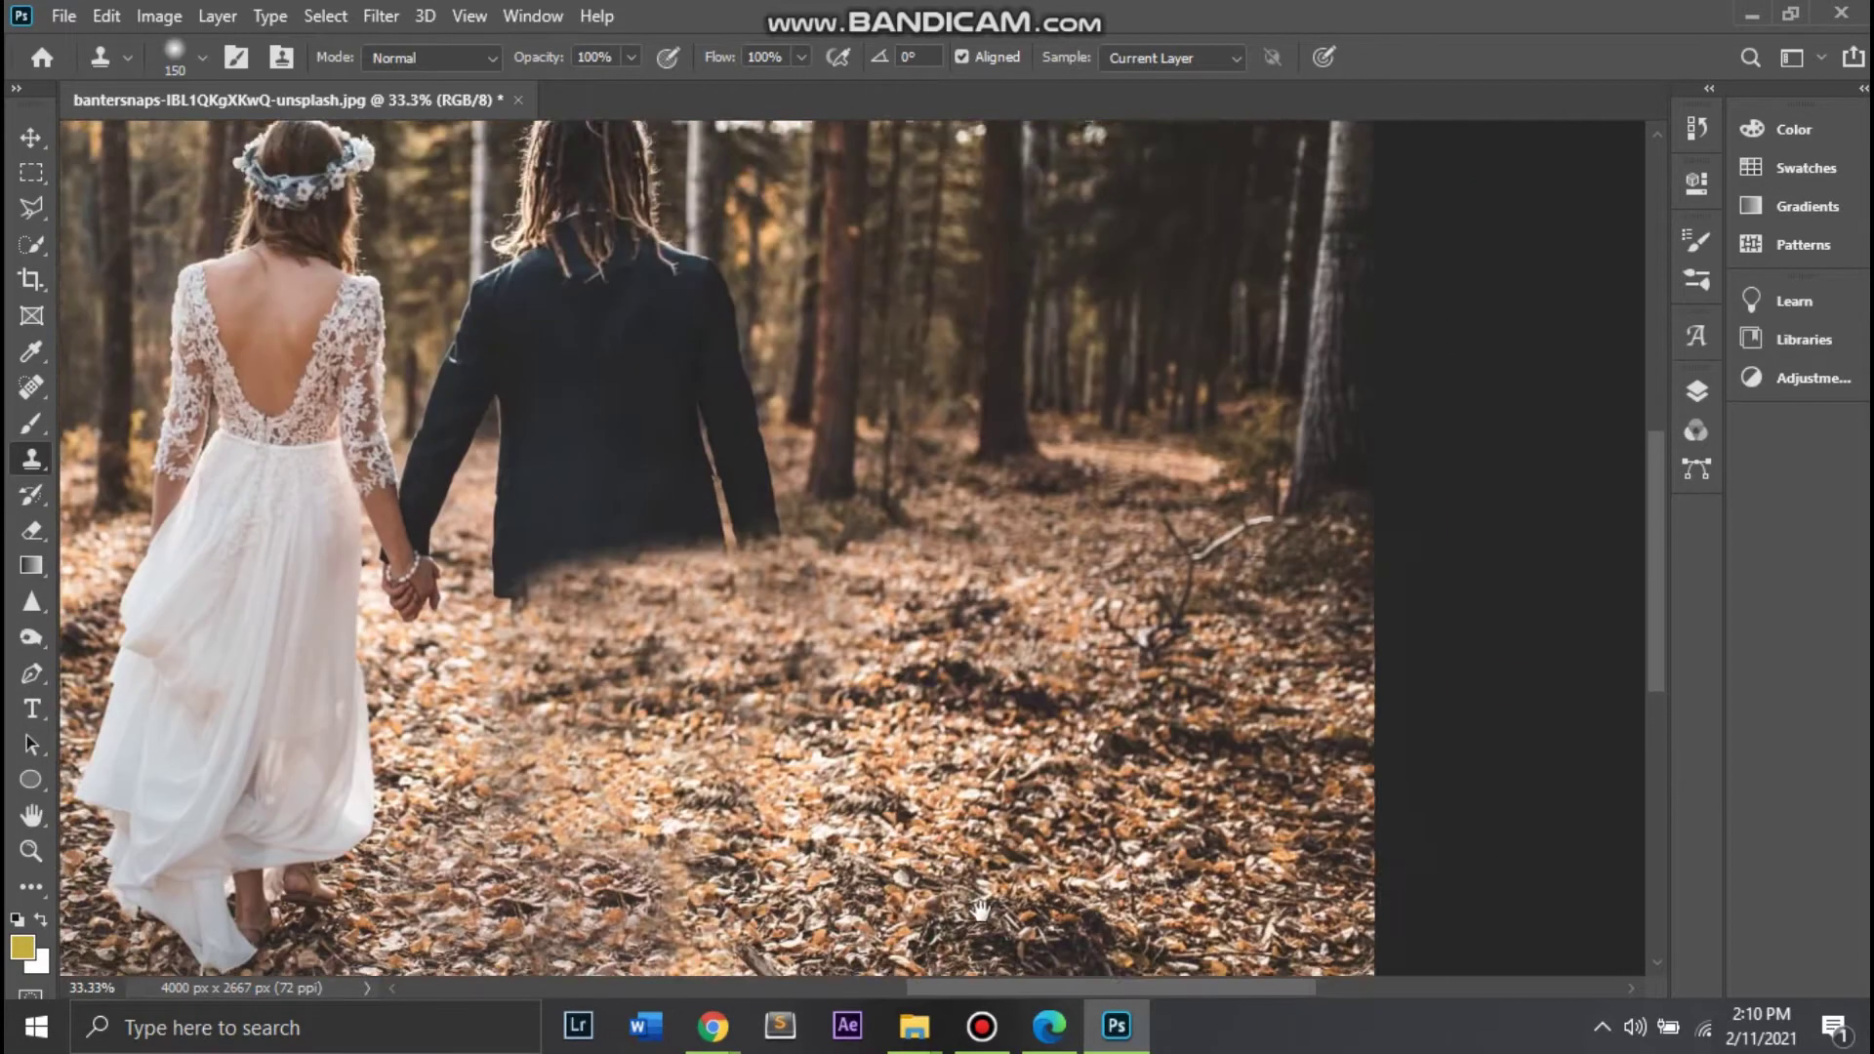
Step: Cover the groom's sleeve end and jacket's lower right with leaves and forest, zoomed to 50%
{"action": "left_click_drag", "start_coordinate": [1085, 774], "coordinate": [906, 736]}
{"action": "left_click", "coordinate": [1071, 807], "text": "alt"}
{"action": "left_click_drag", "start_coordinate": [816, 807], "coordinate": [840, 714]}
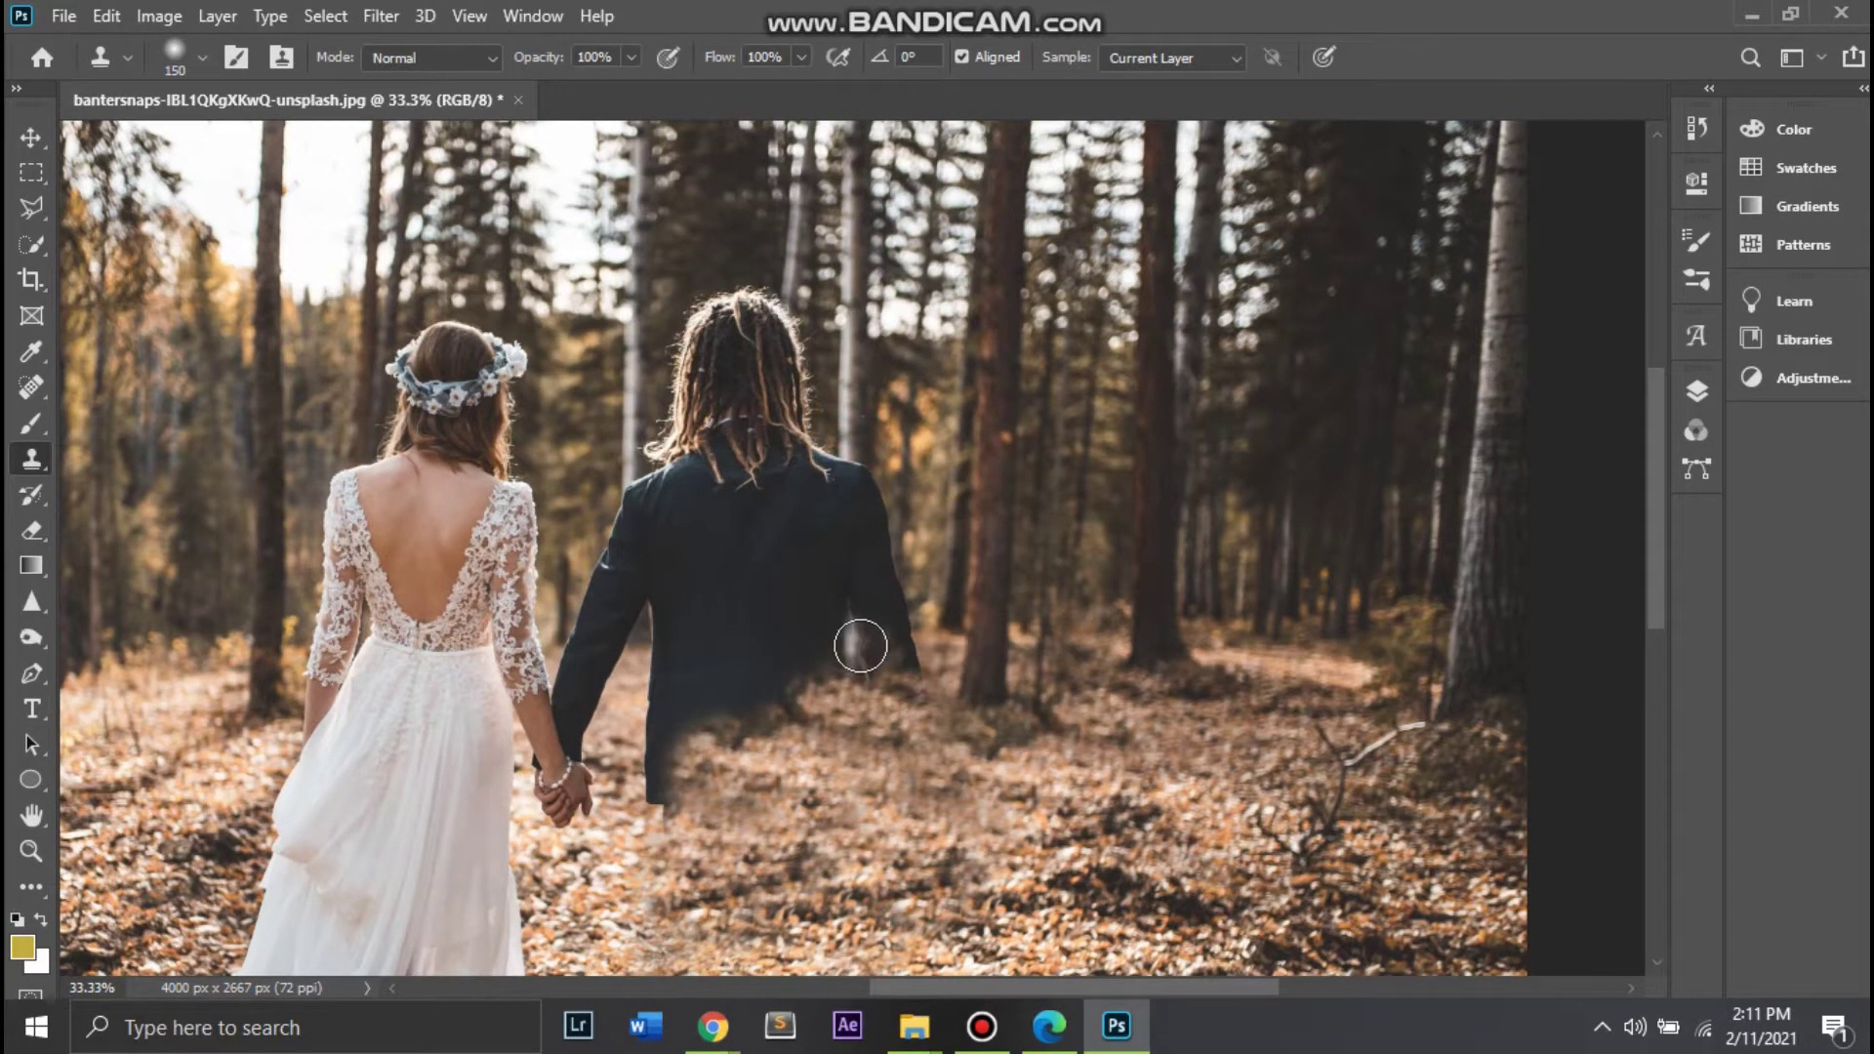
{"action": "left_click_drag", "start_coordinate": [856, 630], "coordinate": [950, 478]}
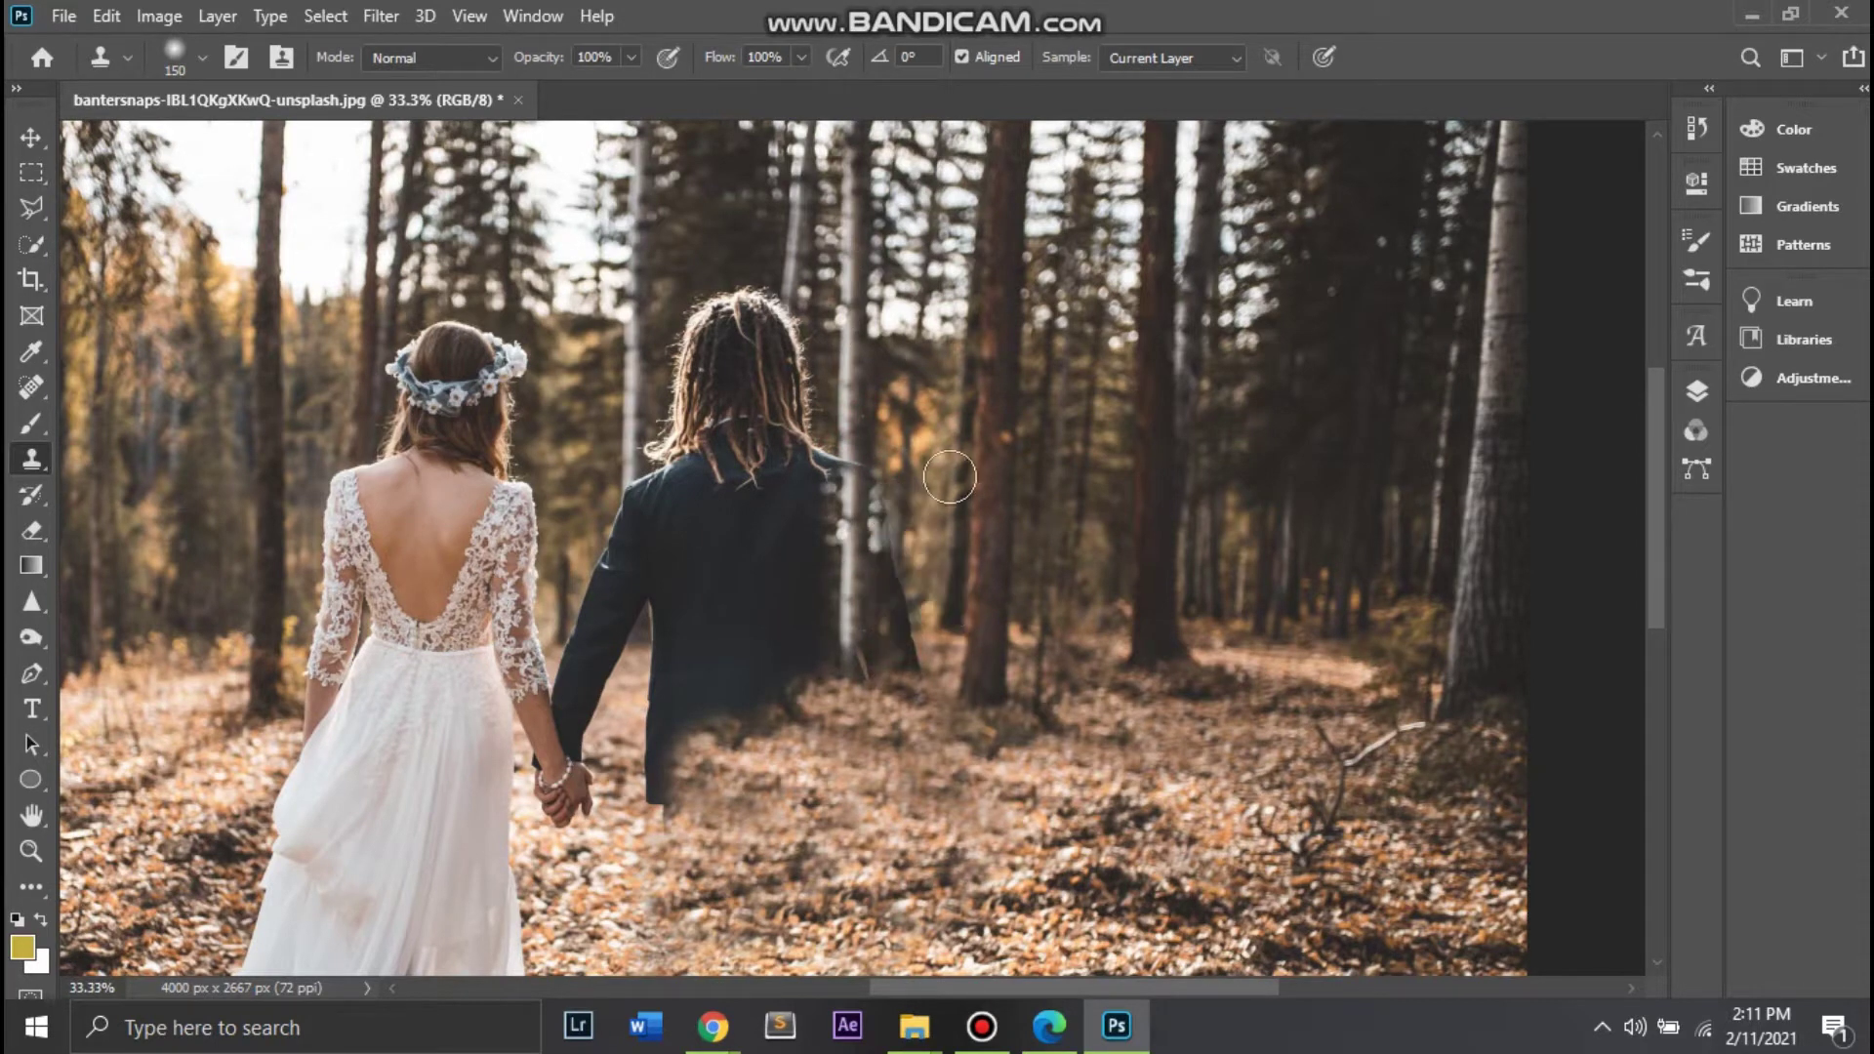
{"action": "key", "text": "ctrl+plus"}
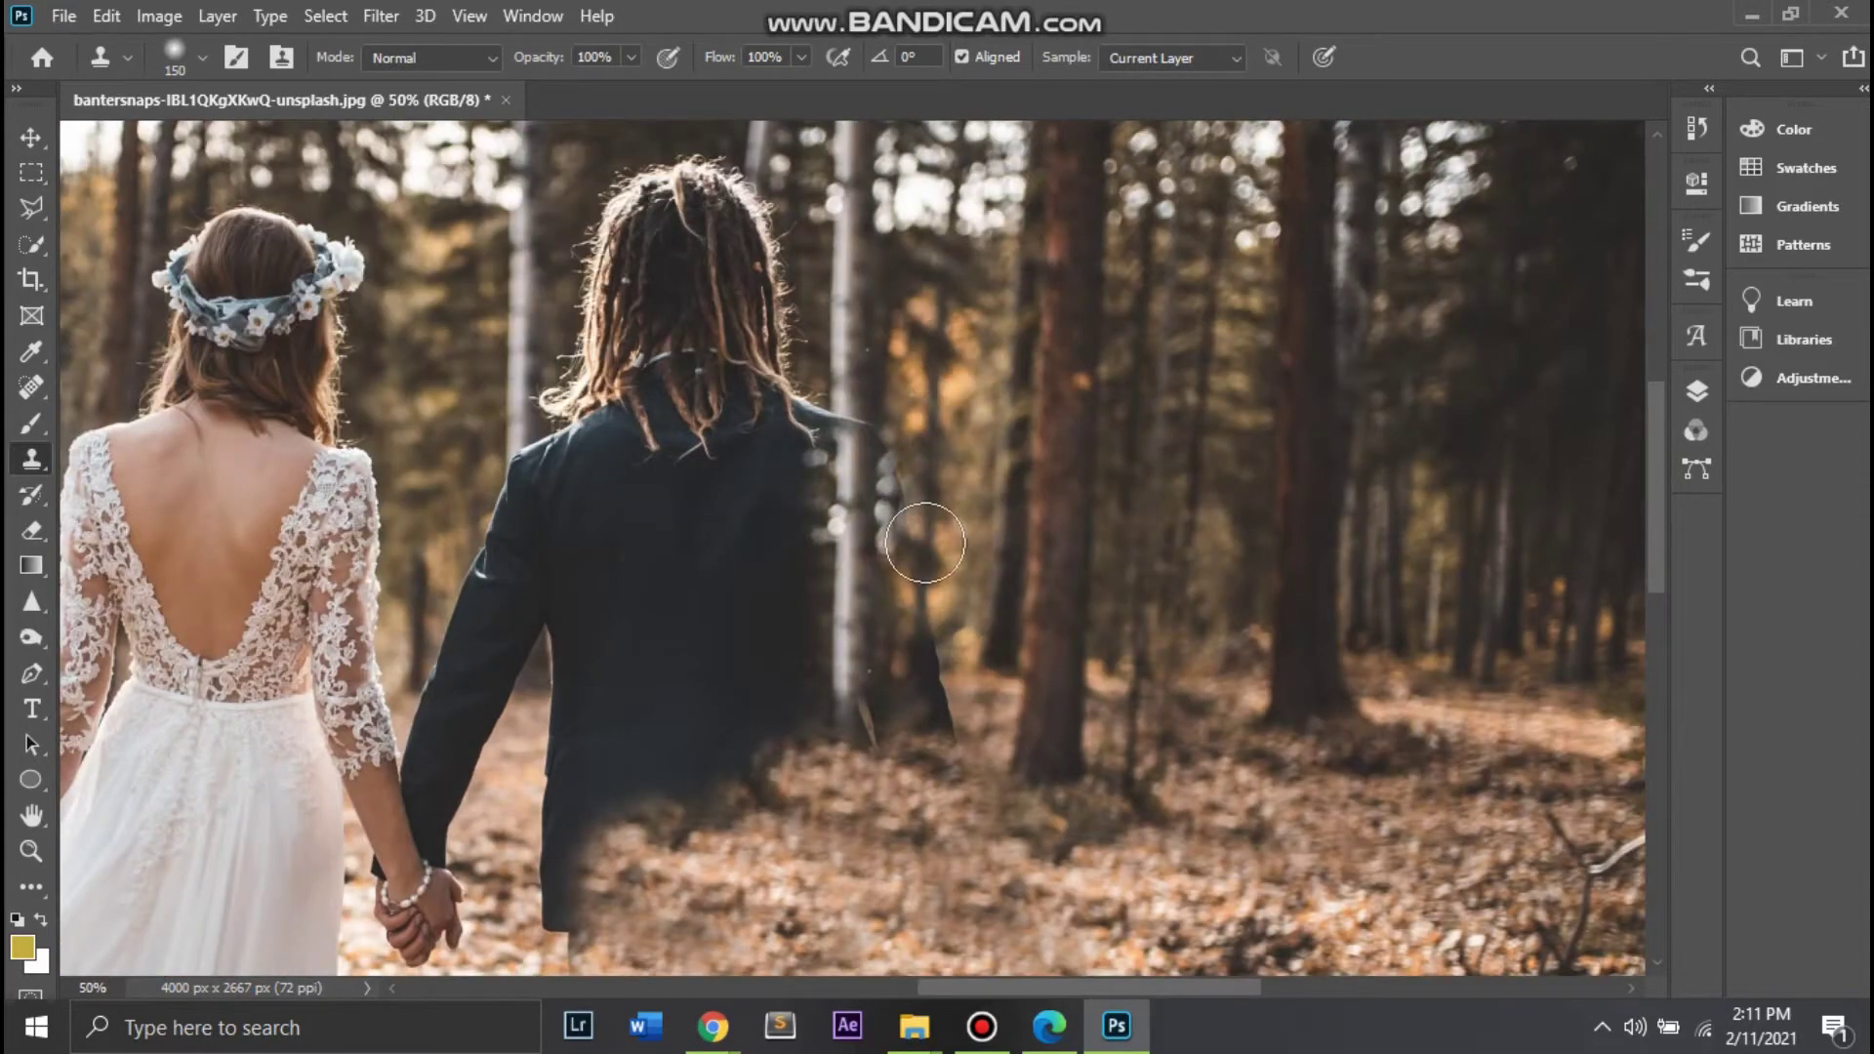
Step: Clone forest over the jacket's right edge, then dark background over the top of the hair
{"action": "left_click_drag", "start_coordinate": [937, 698], "coordinate": [993, 700]}
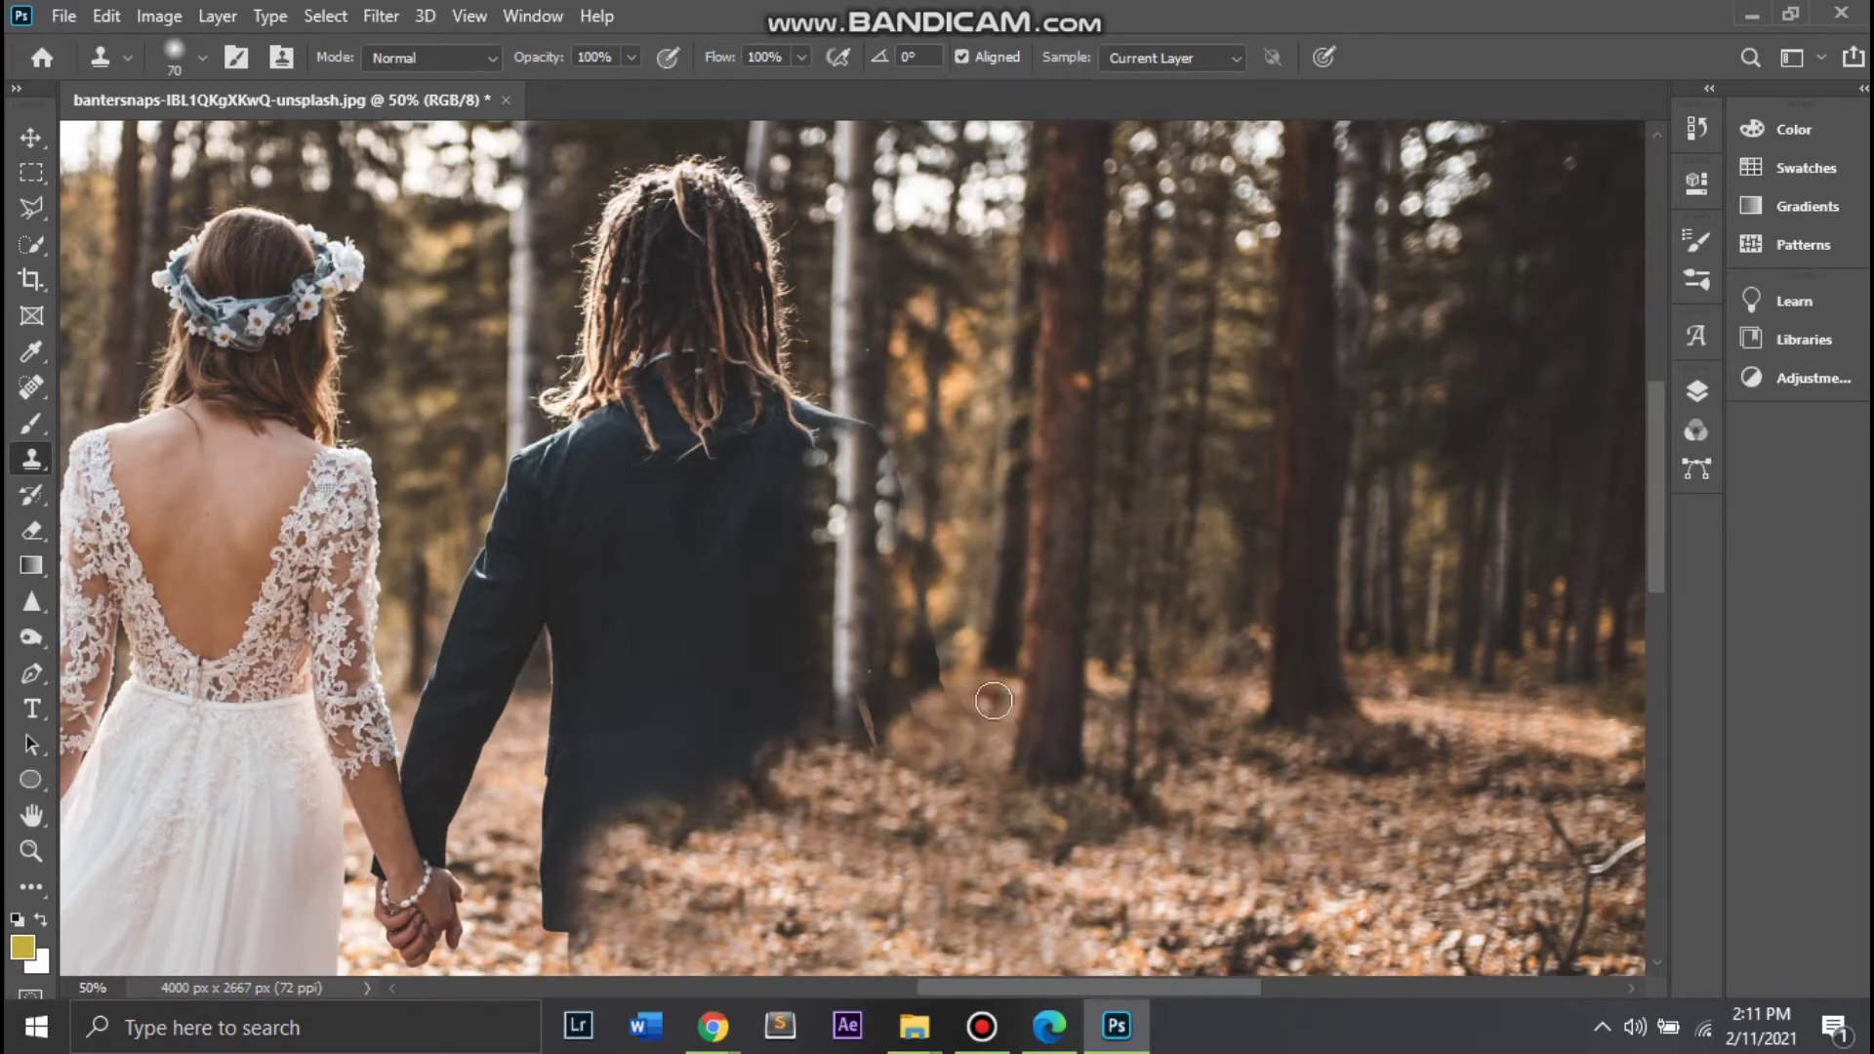
{"action": "left_click", "coordinate": [967, 865], "text": "alt"}
{"action": "left_click_drag", "start_coordinate": [937, 781], "coordinate": [913, 699]}
{"action": "left_click", "coordinate": [957, 472], "text": "alt"}
{"action": "left_click_drag", "start_coordinate": [937, 583], "coordinate": [935, 638]}
{"action": "left_click_drag", "start_coordinate": [903, 436], "coordinate": [903, 624]}
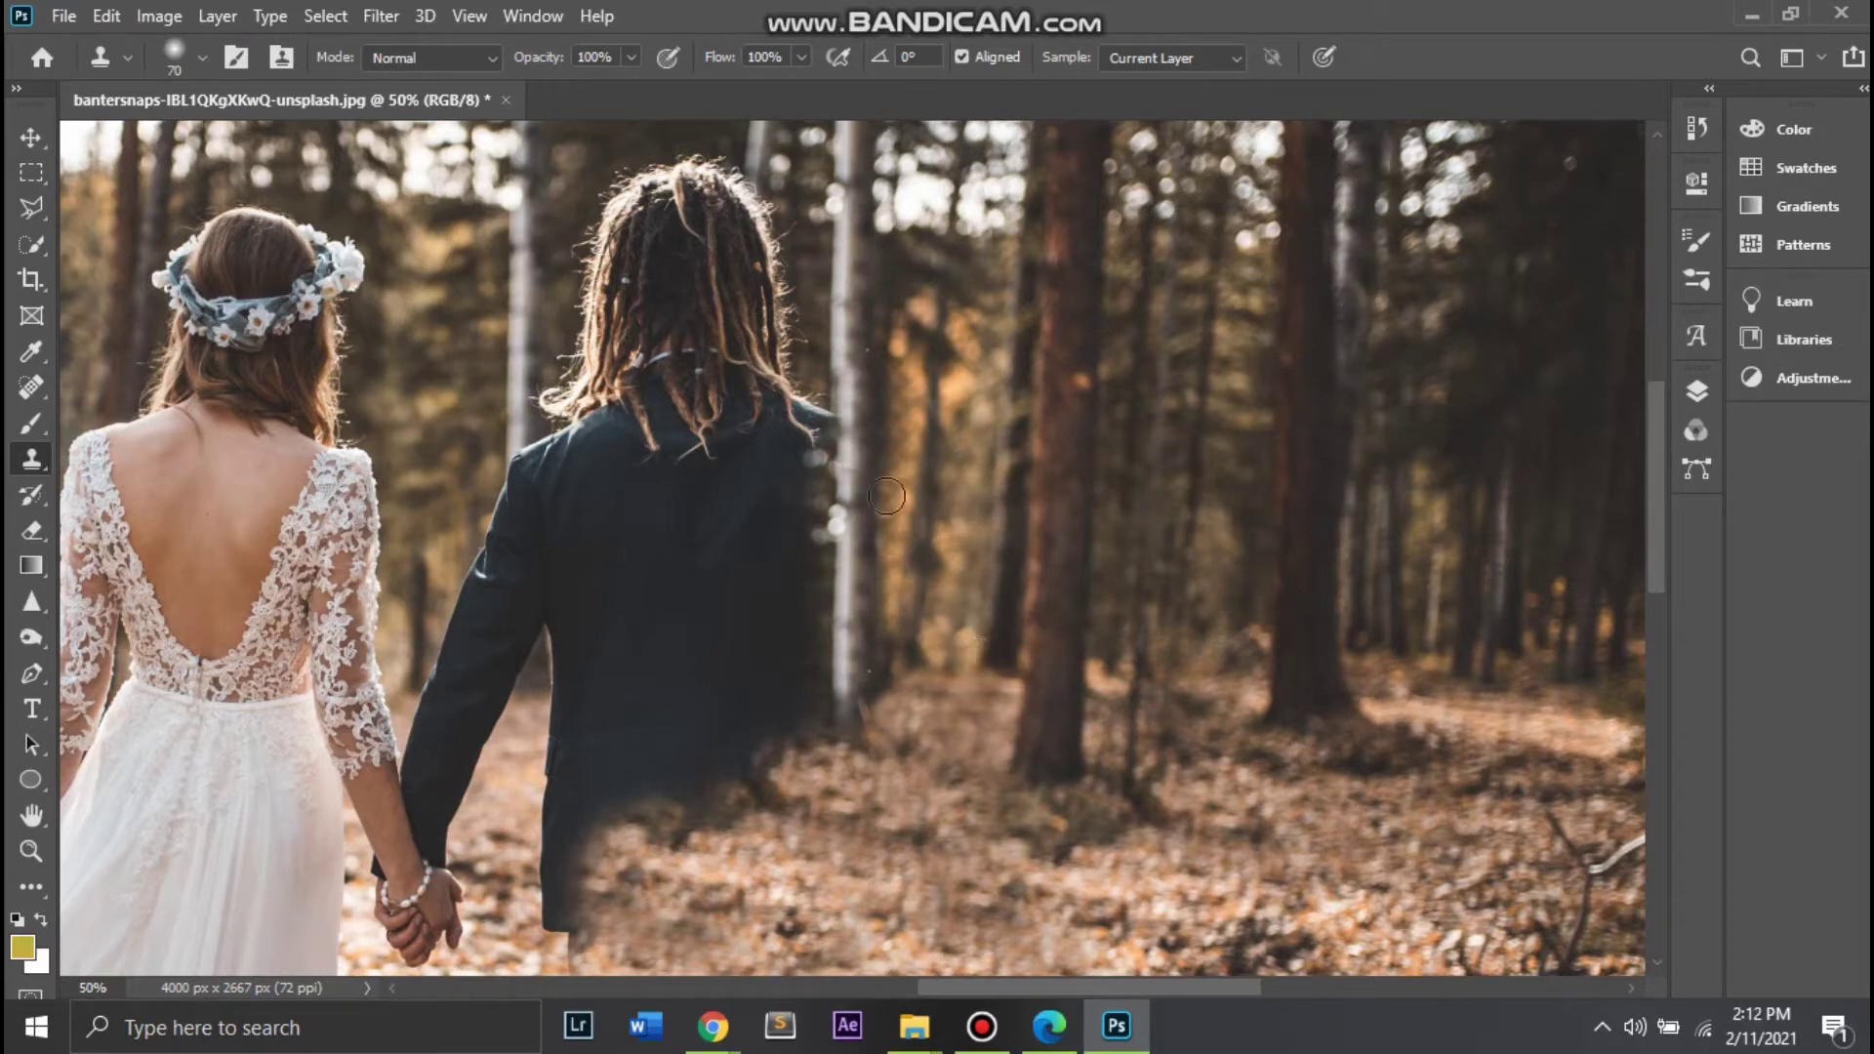
{"action": "left_click_drag", "start_coordinate": [648, 171], "coordinate": [644, 234]}
{"action": "mouse_move", "coordinate": [685, 174]}
{"action": "left_mouse_down"}
{"action": "mouse_move", "coordinate": [700, 264]}
{"action": "mouse_move", "coordinate": [639, 199]}
{"action": "mouse_move", "coordinate": [630, 273]}
{"action": "left_mouse_up"}
Step: Clone background over the groom's left dreadlocks, right hair strands and jacket edge
{"action": "left_click_drag", "start_coordinate": [605, 167], "coordinate": [585, 439]}
{"action": "left_click_drag", "start_coordinate": [586, 332], "coordinate": [576, 444]}
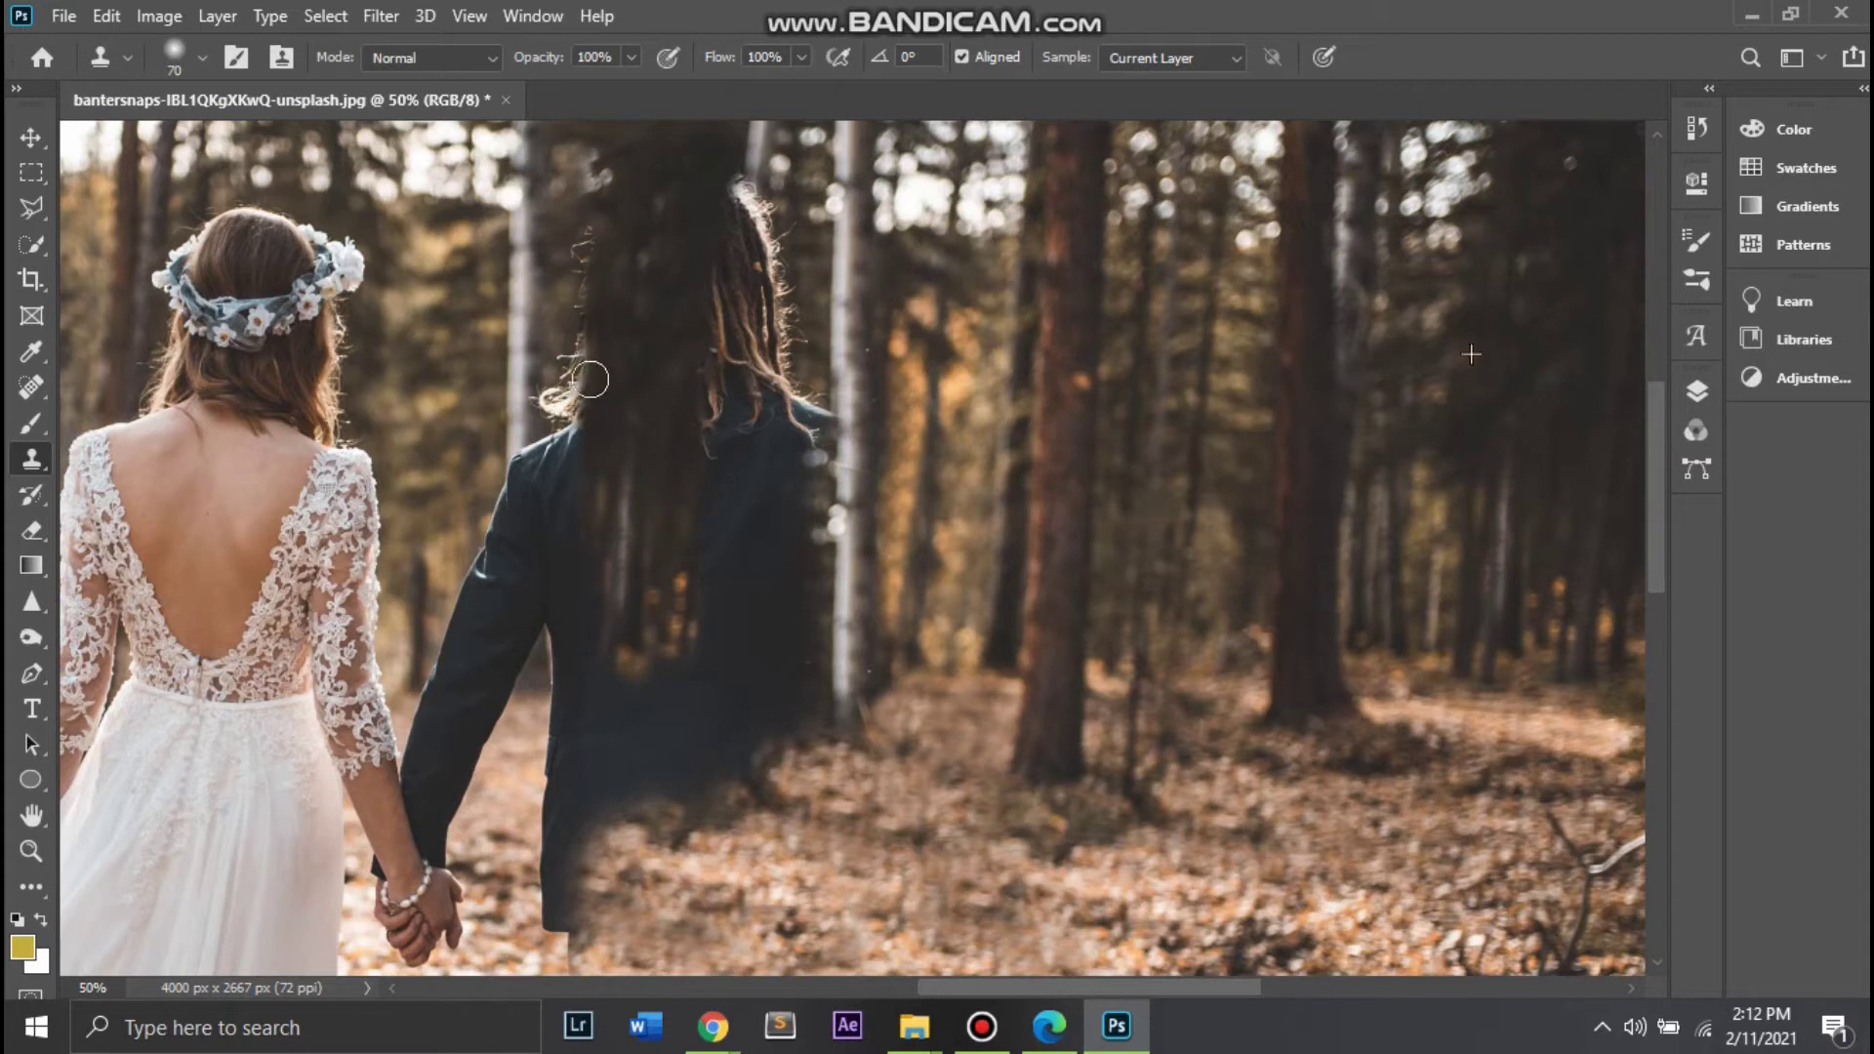
{"action": "left_click_drag", "start_coordinate": [606, 289], "coordinate": [566, 449]}
{"action": "left_click_drag", "start_coordinate": [807, 166], "coordinate": [795, 357]}
{"action": "left_click_drag", "start_coordinate": [798, 533], "coordinate": [798, 413]}
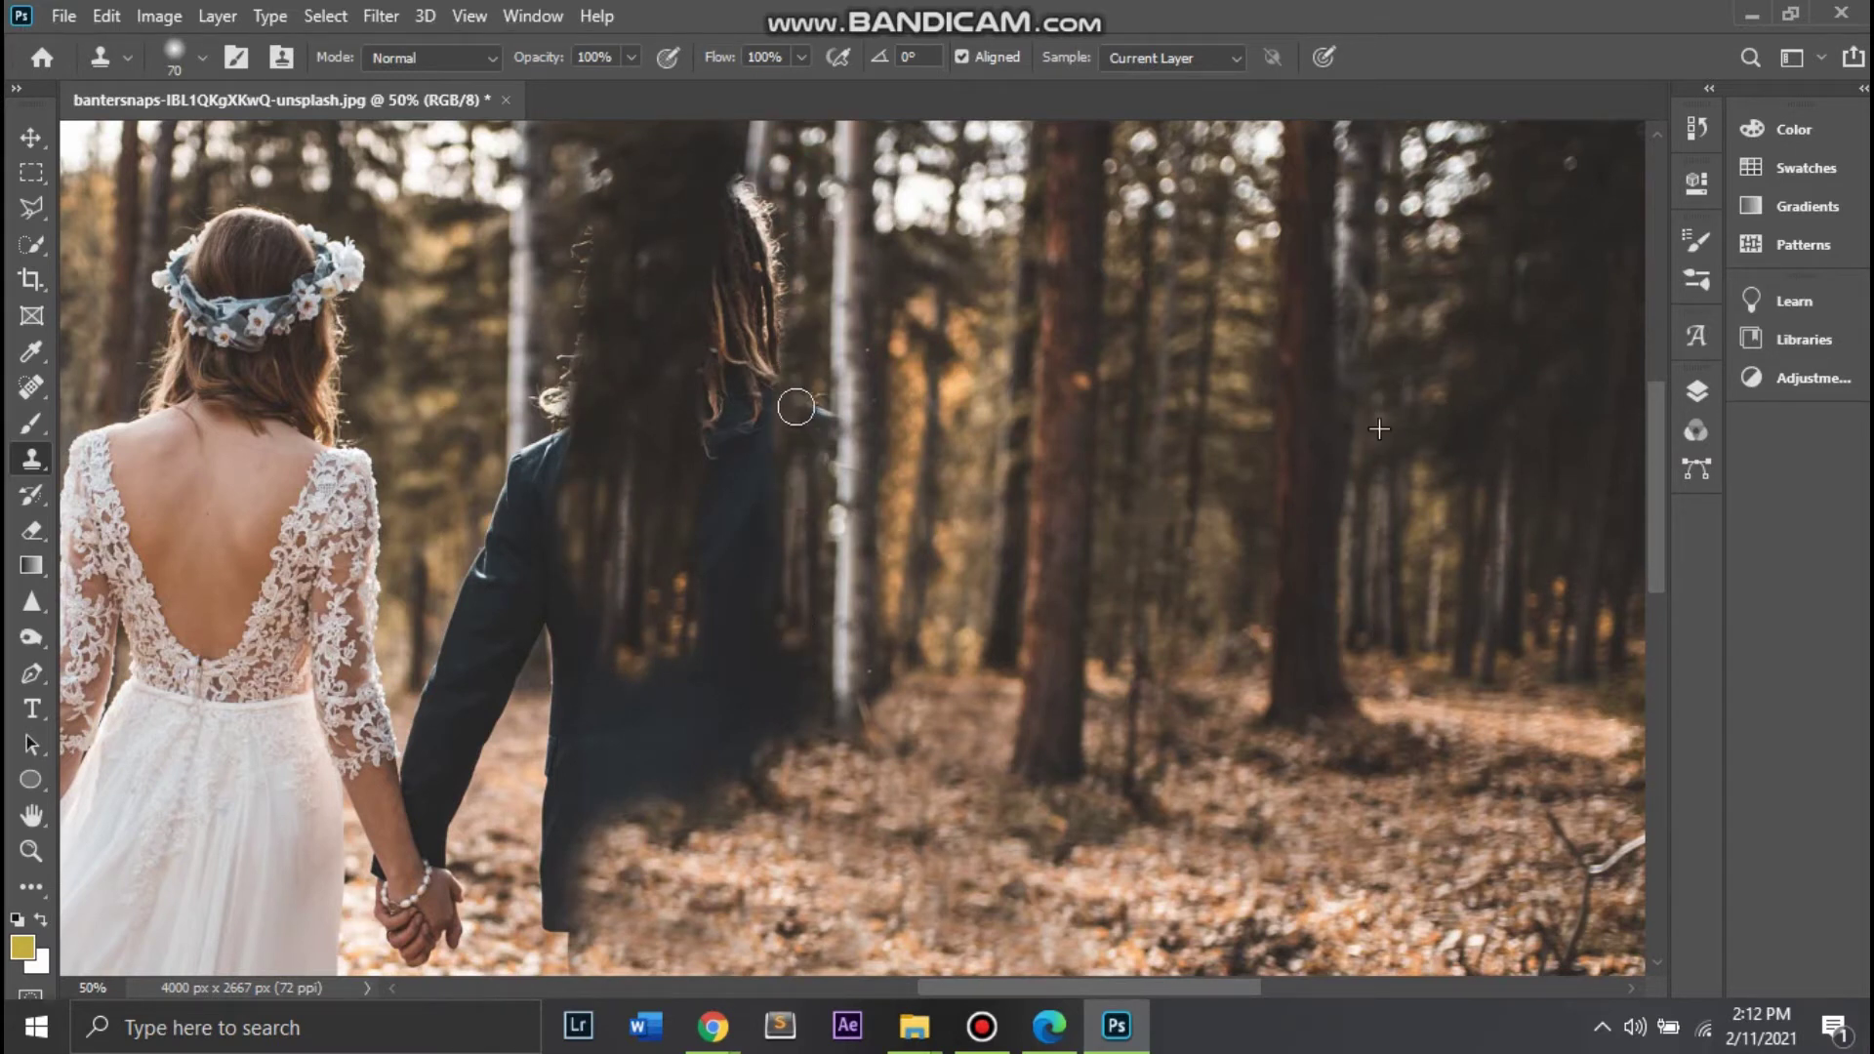
{"action": "left_click_drag", "start_coordinate": [798, 655], "coordinate": [813, 707]}
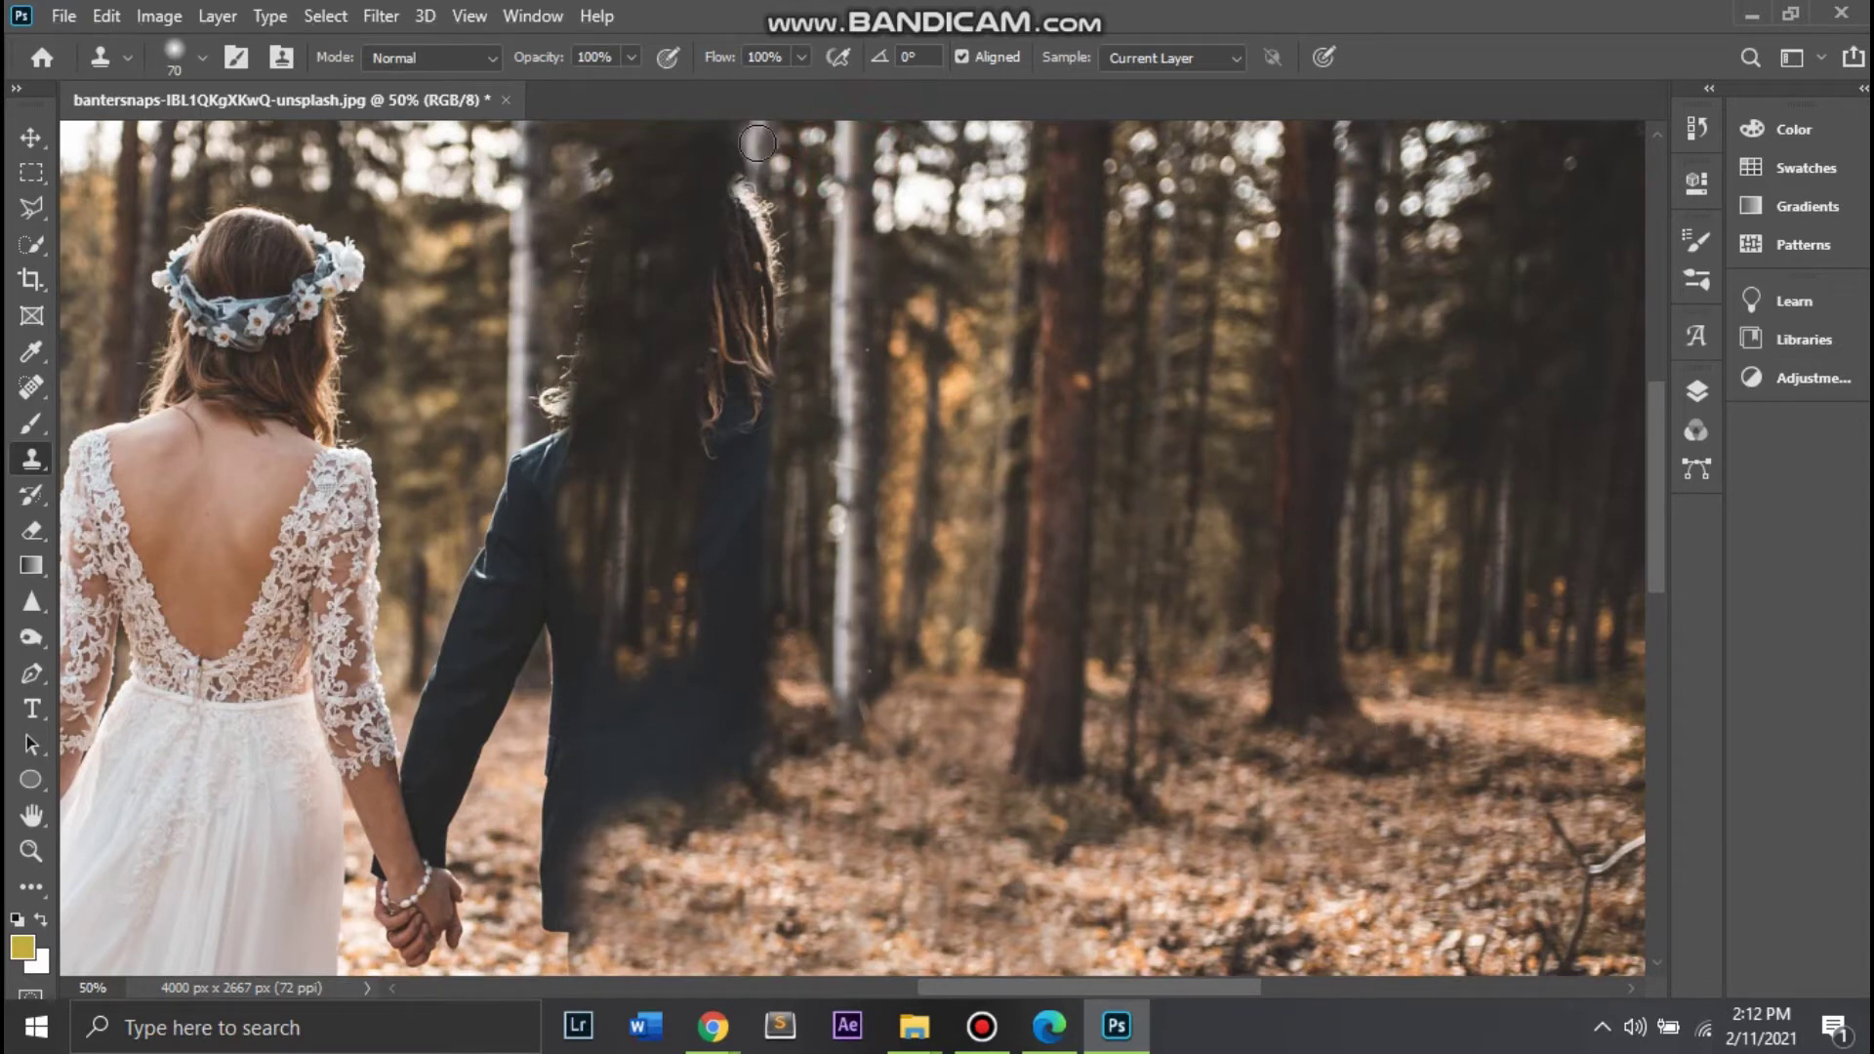
Step: Extend the birch trunk down through the figure and paint bokeh and forest over the hair and suit
{"action": "left_click_drag", "start_coordinate": [744, 213], "coordinate": [743, 318]}
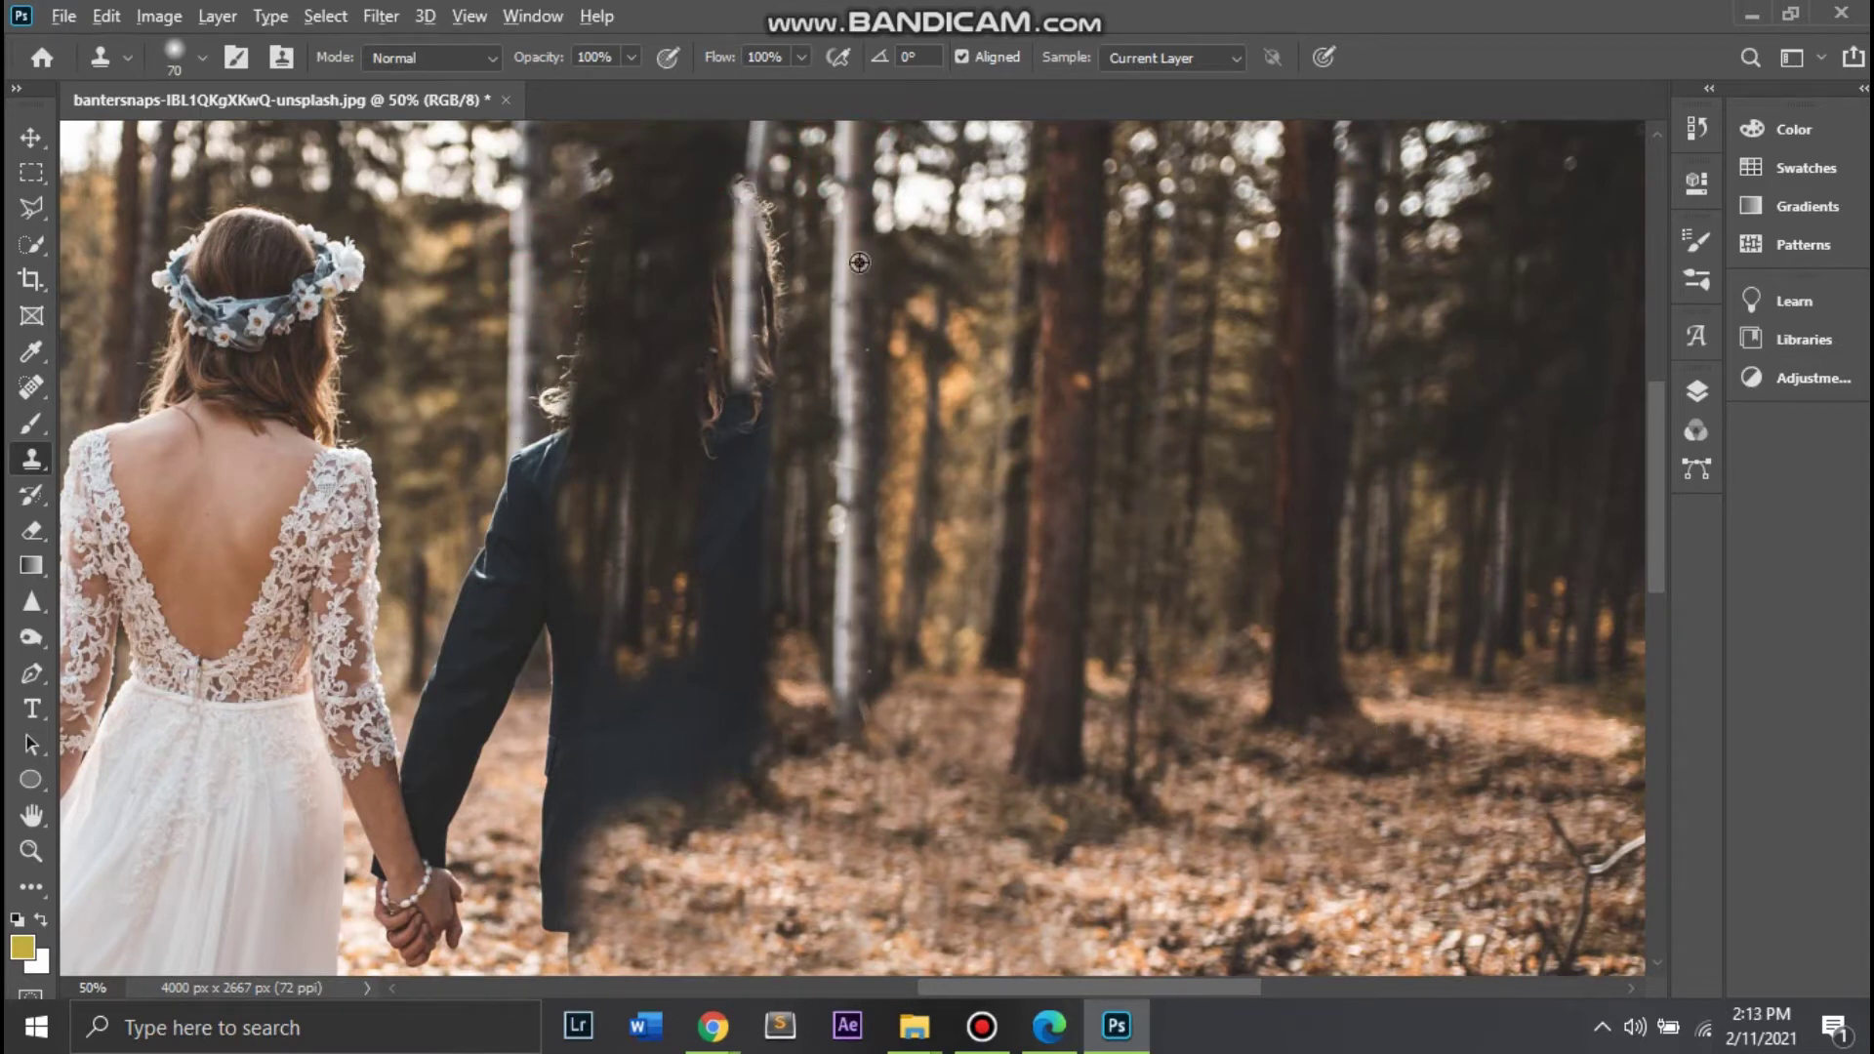
{"action": "key", "text": "ctrl+z"}
{"action": "left_click_drag", "start_coordinate": [746, 186], "coordinate": [760, 674]}
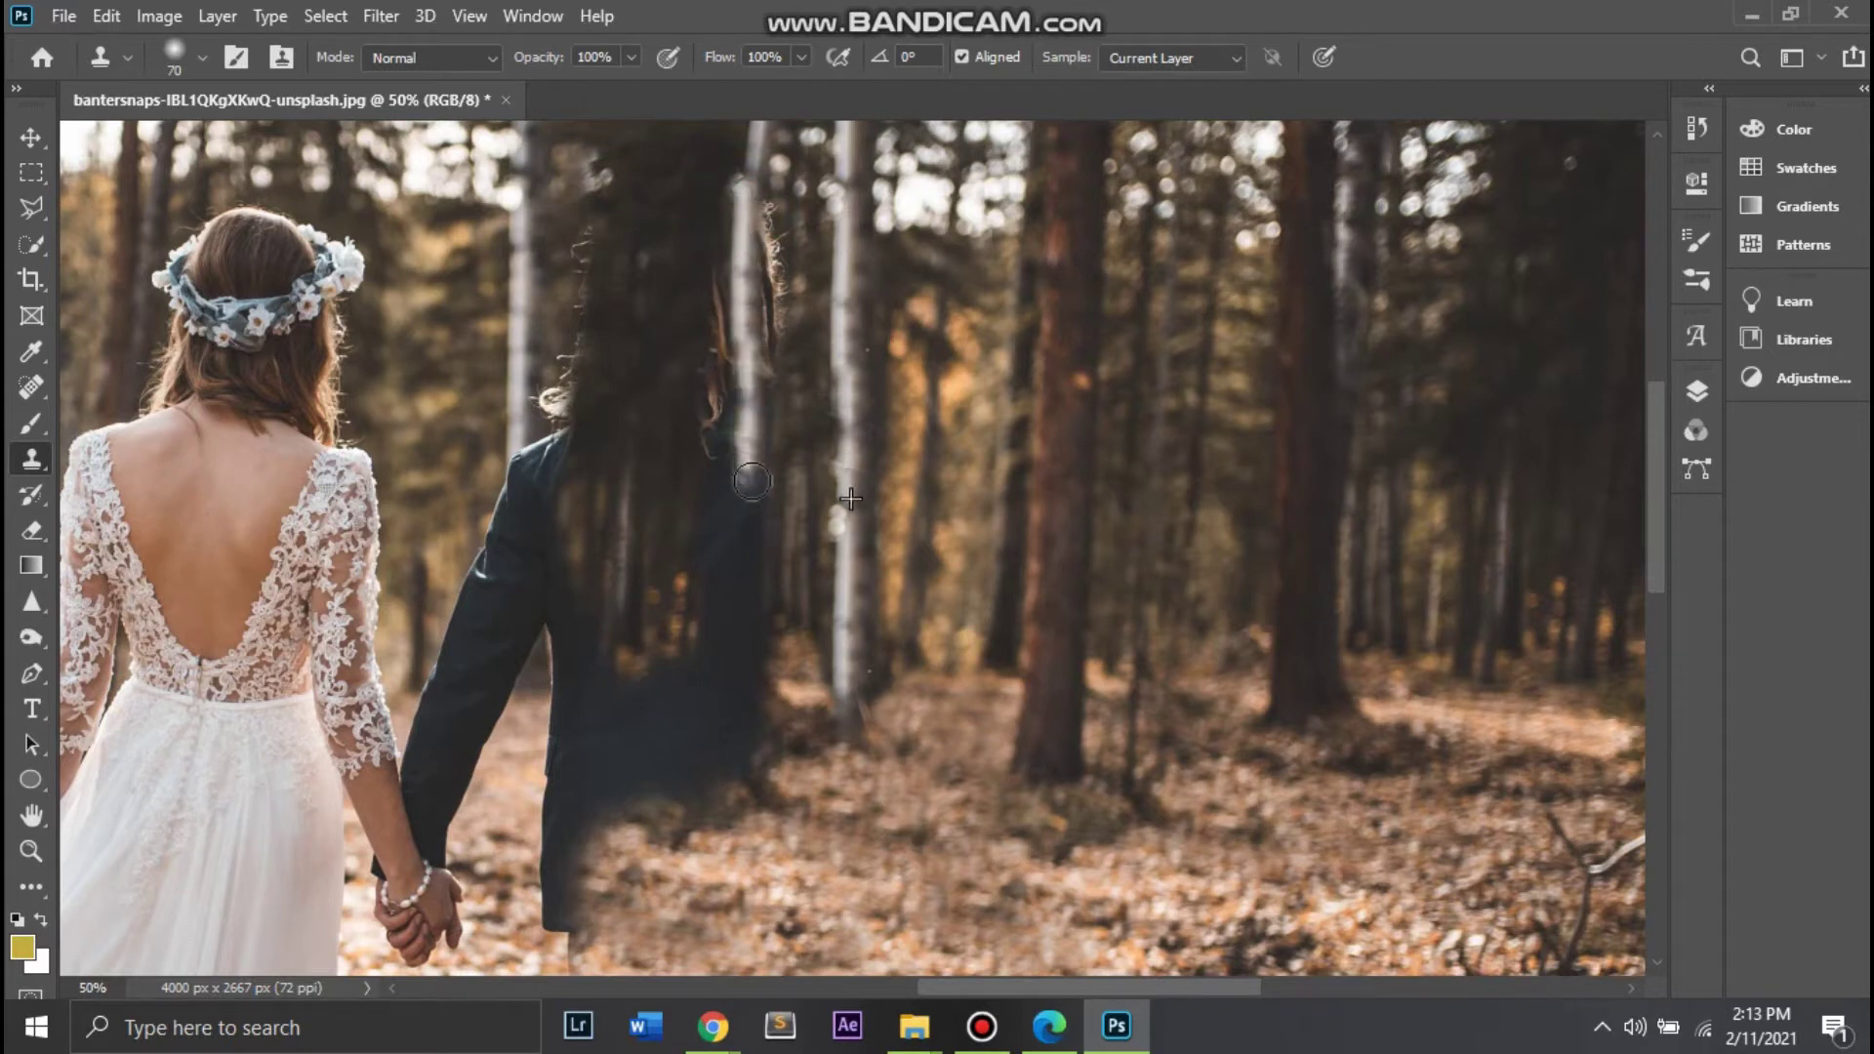
{"action": "left_click", "coordinate": [1494, 206], "text": "alt"}
{"action": "mouse_move", "coordinate": [743, 139]}
{"action": "left_mouse_down"}
{"action": "mouse_move", "coordinate": [678, 154]}
{"action": "mouse_move", "coordinate": [671, 138]}
{"action": "left_mouse_up"}
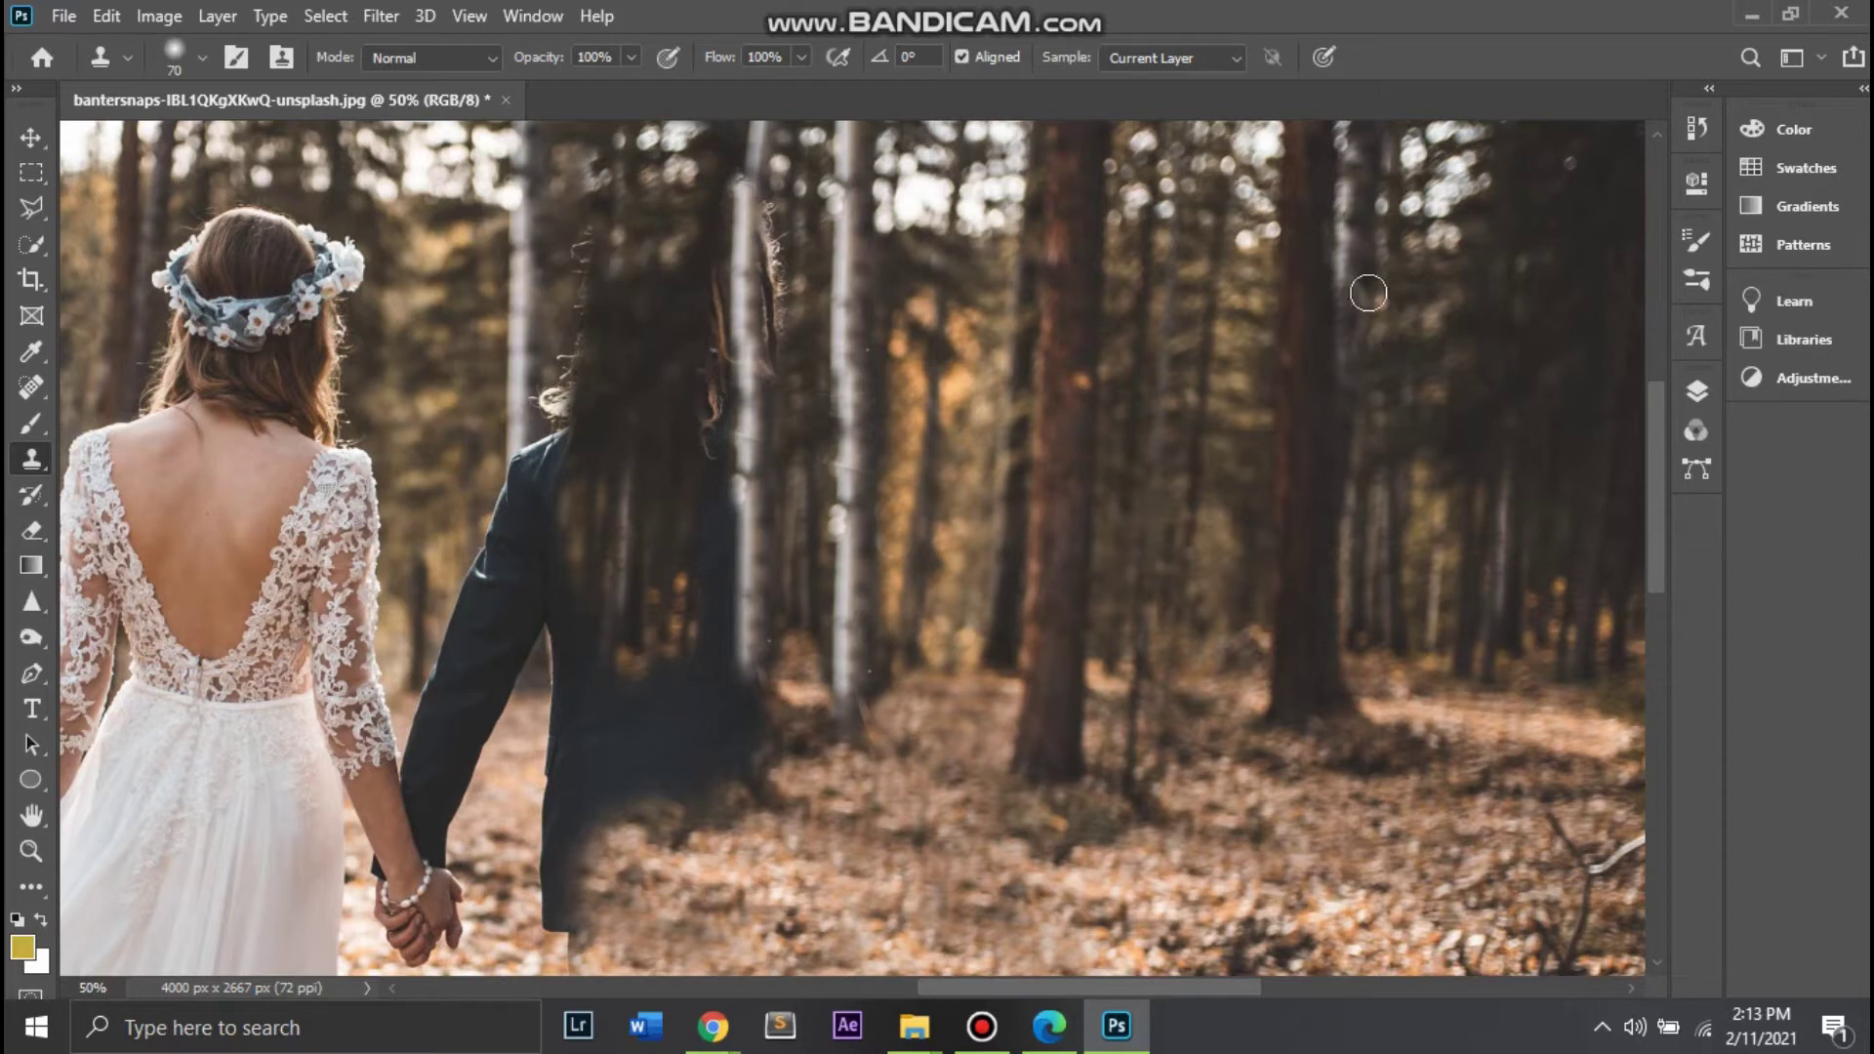
{"action": "left_click_drag", "start_coordinate": [592, 266], "coordinate": [578, 377]}
{"action": "left_click_drag", "start_coordinate": [705, 311], "coordinate": [683, 702]}
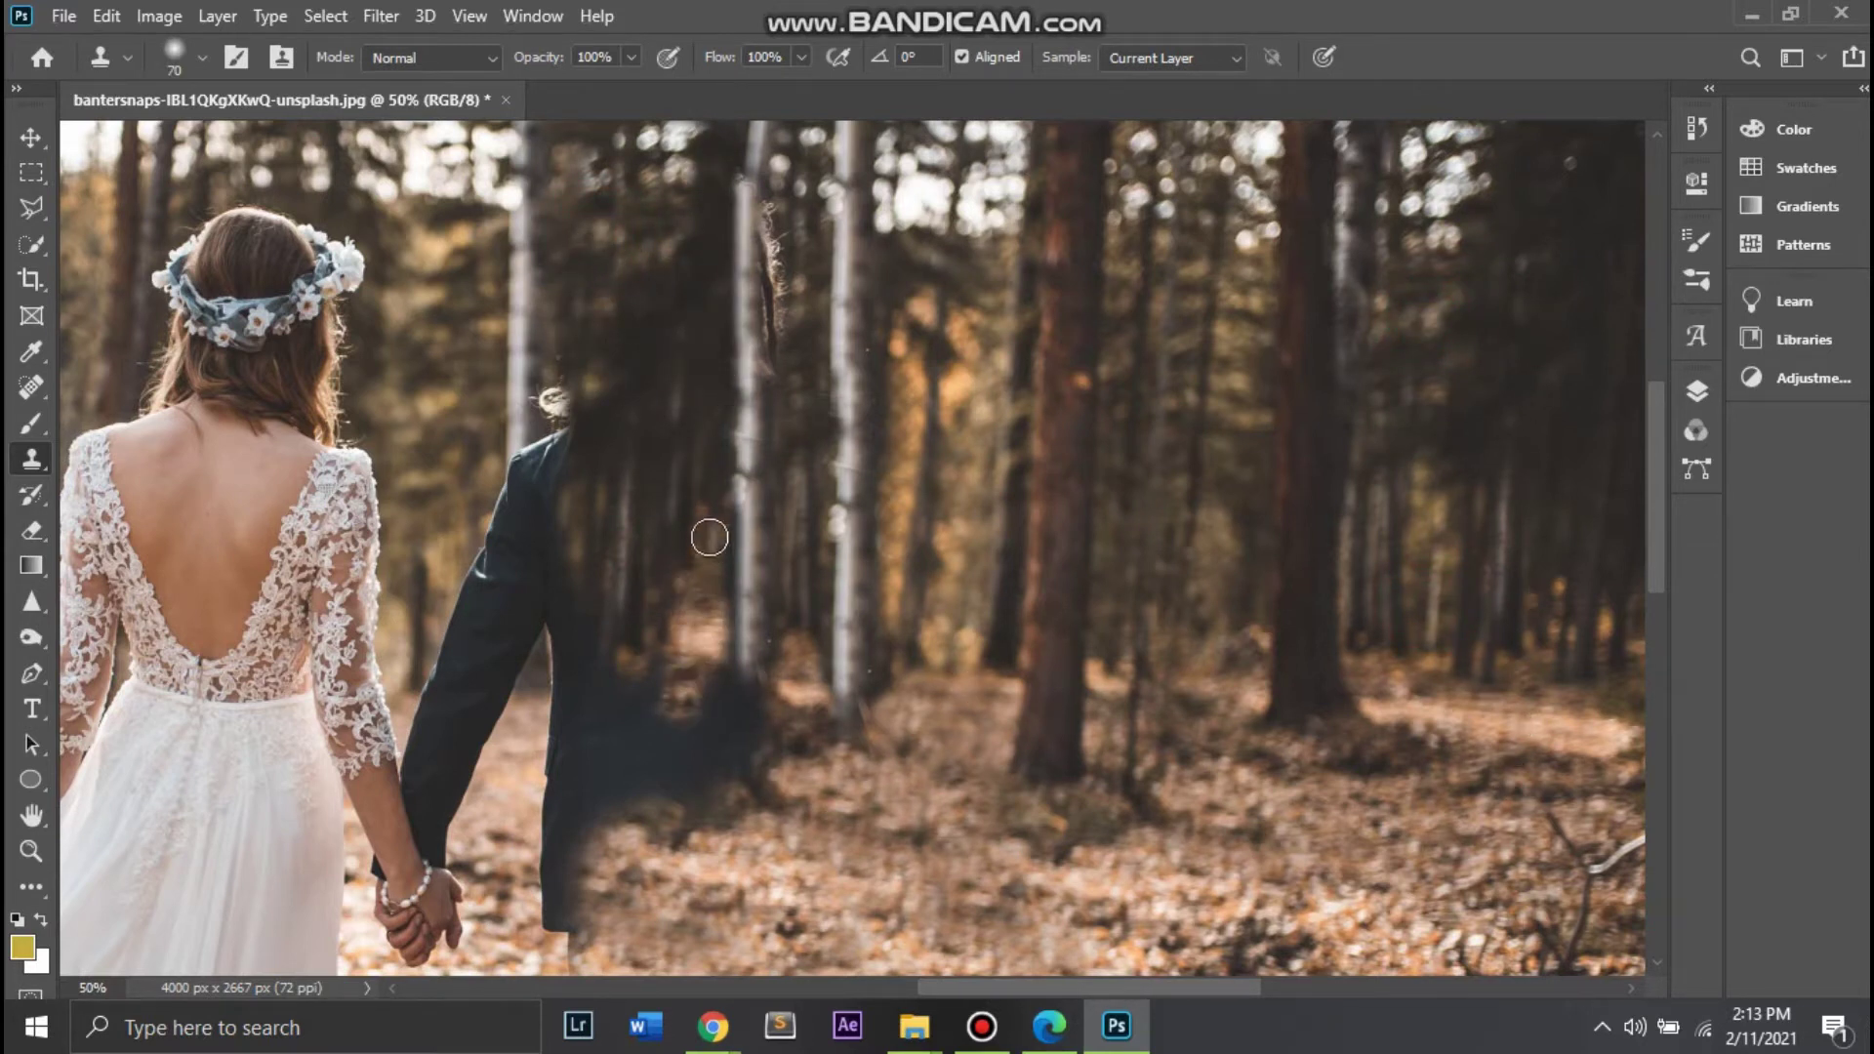
Step: Clear the remaining hair wisps, tone down the birch trunk, and cover the groom's head and body
{"action": "mouse_move", "coordinate": [781, 280]}
{"action": "left_mouse_down"}
{"action": "mouse_move", "coordinate": [775, 224]}
{"action": "mouse_move", "coordinate": [719, 194]}
{"action": "left_mouse_up"}
{"action": "mouse_move", "coordinate": [787, 583]}
{"action": "left_mouse_down"}
{"action": "mouse_move", "coordinate": [741, 722]}
{"action": "mouse_move", "coordinate": [772, 542]}
{"action": "left_mouse_up"}
{"action": "left_click_drag", "start_coordinate": [768, 670], "coordinate": [776, 585]}
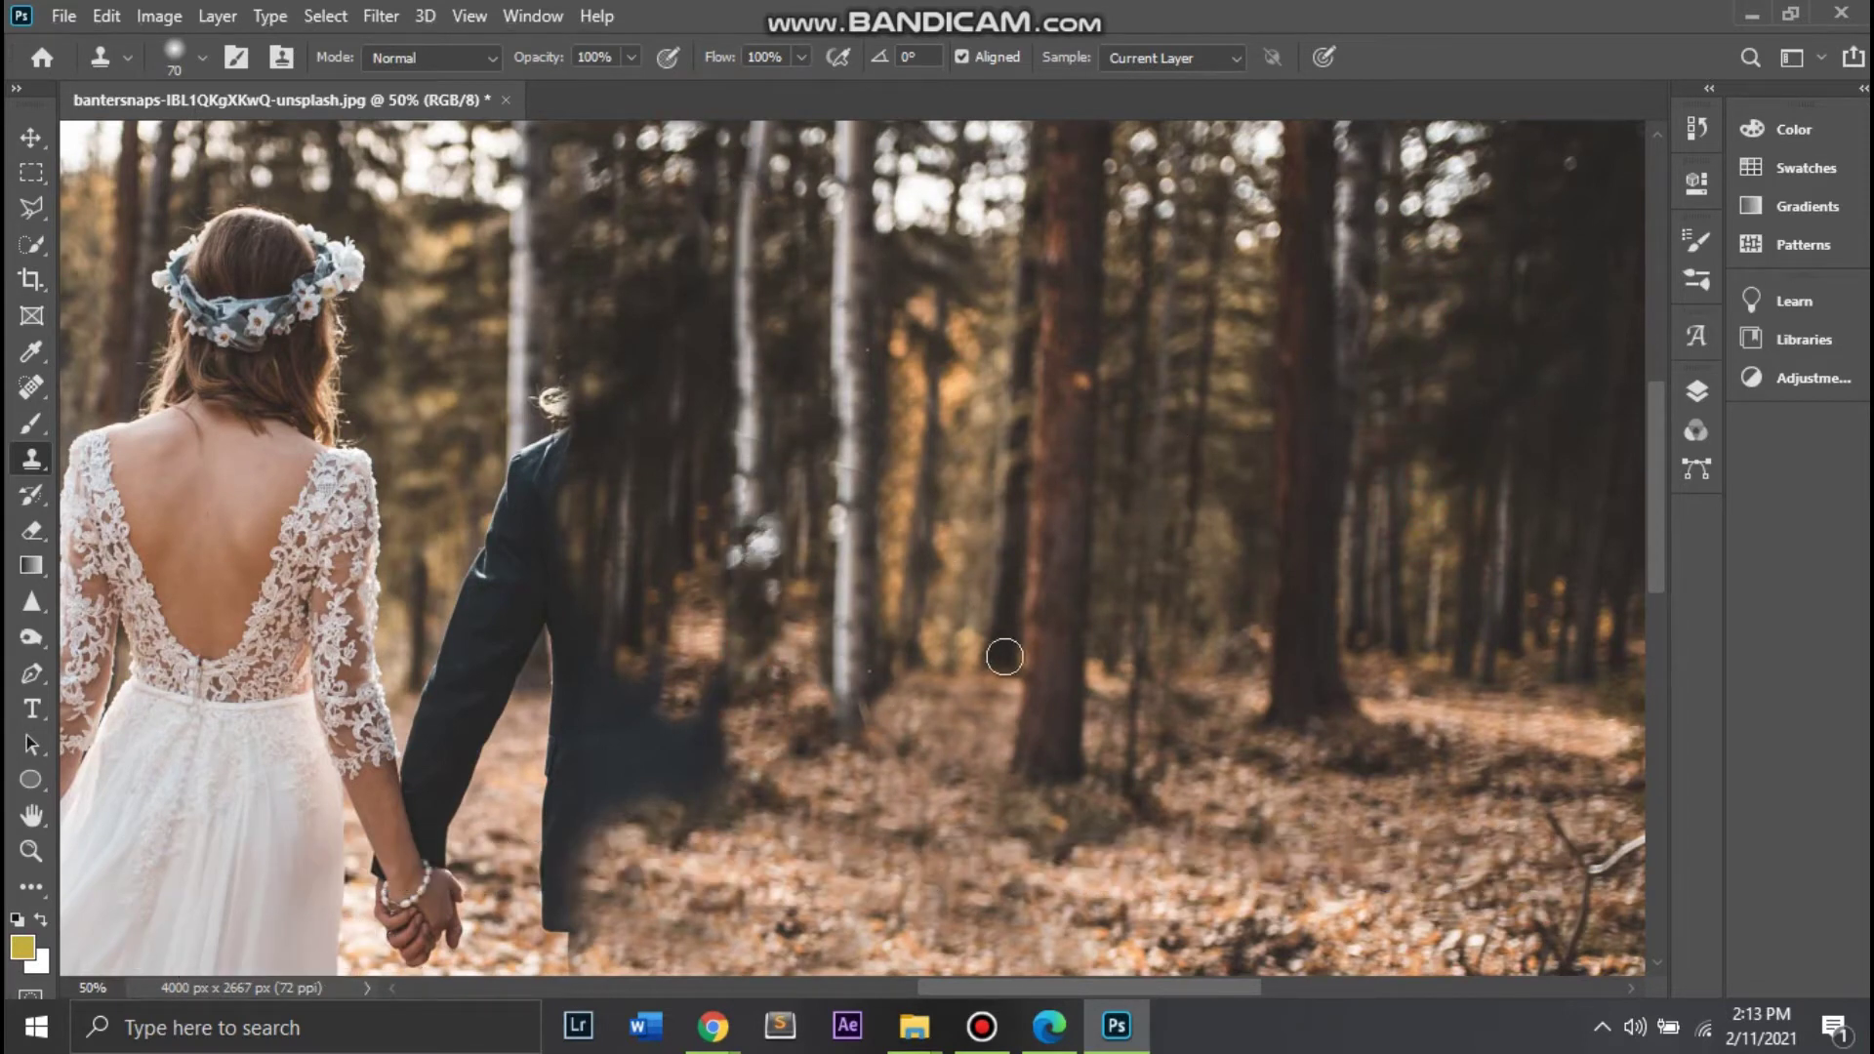
{"action": "mouse_move", "coordinate": [817, 711]}
{"action": "left_mouse_down"}
{"action": "mouse_move", "coordinate": [794, 511]}
{"action": "mouse_move", "coordinate": [712, 284]}
{"action": "mouse_move", "coordinate": [752, 127]}
{"action": "left_mouse_up"}
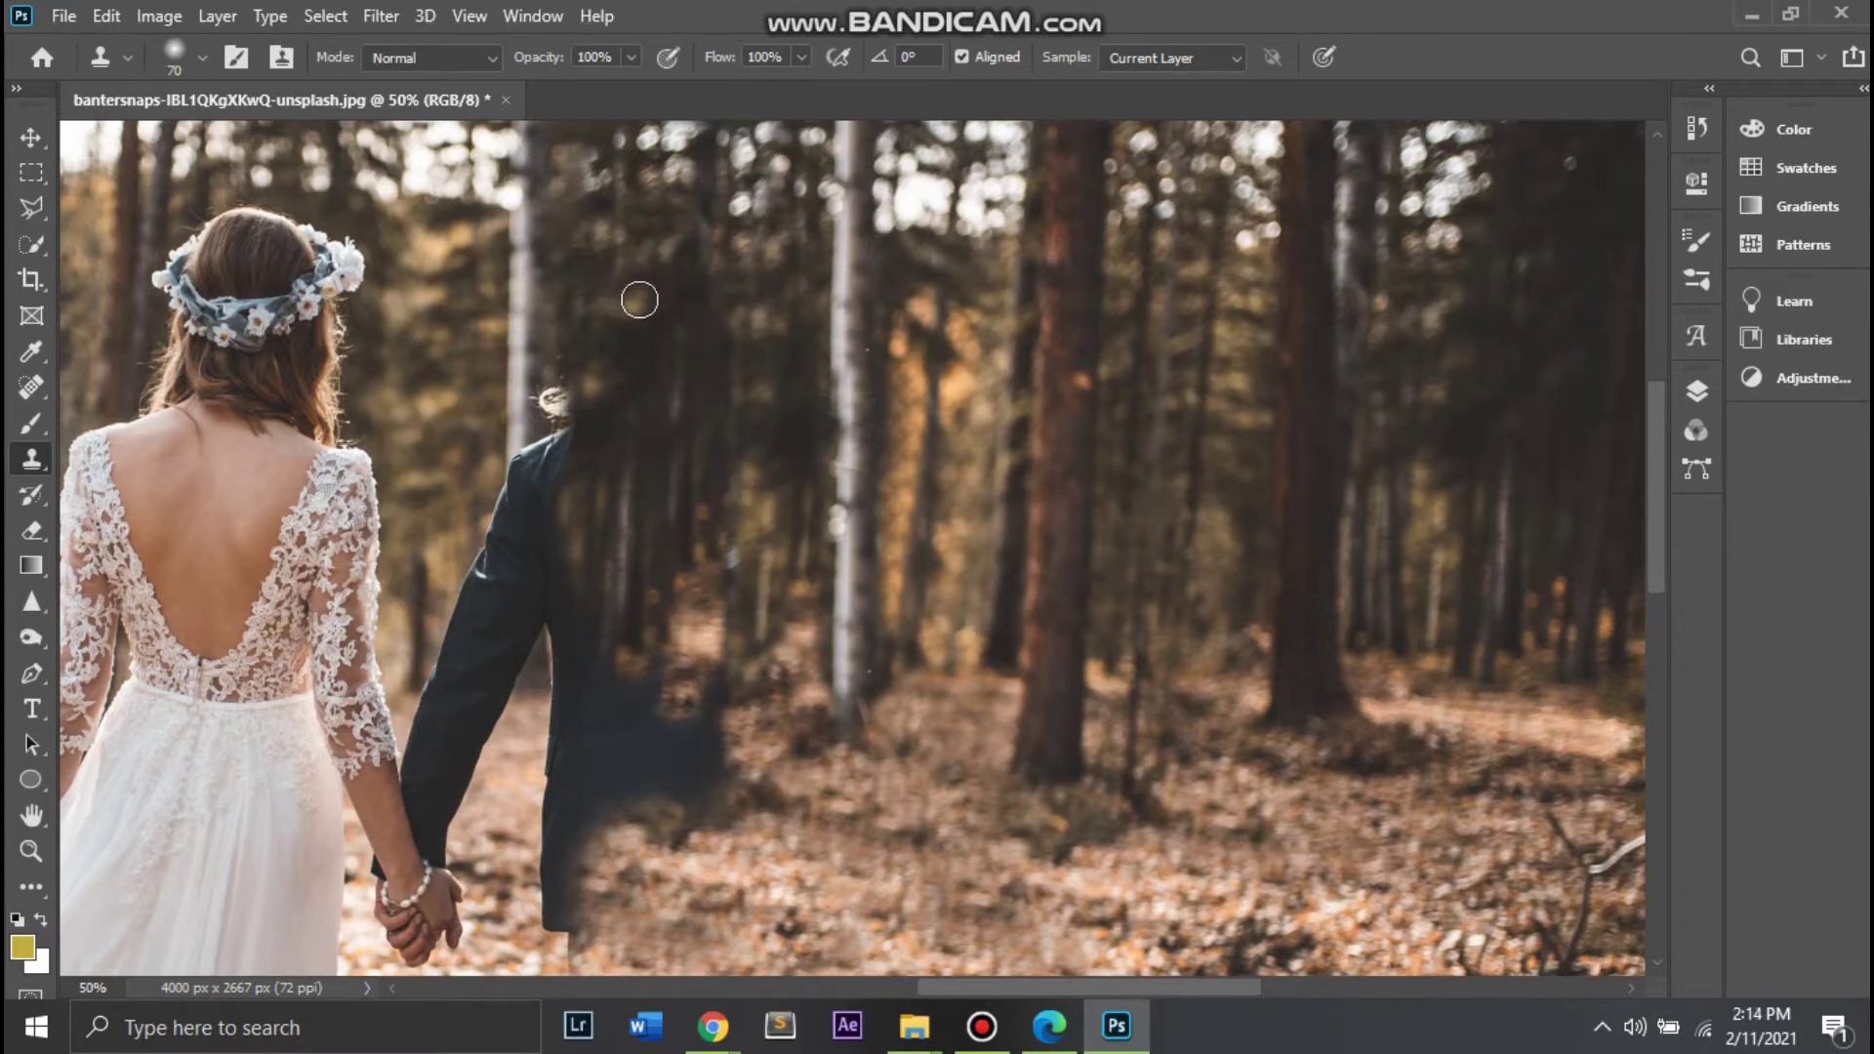
{"action": "left_click_drag", "start_coordinate": [694, 301], "coordinate": [691, 383]}
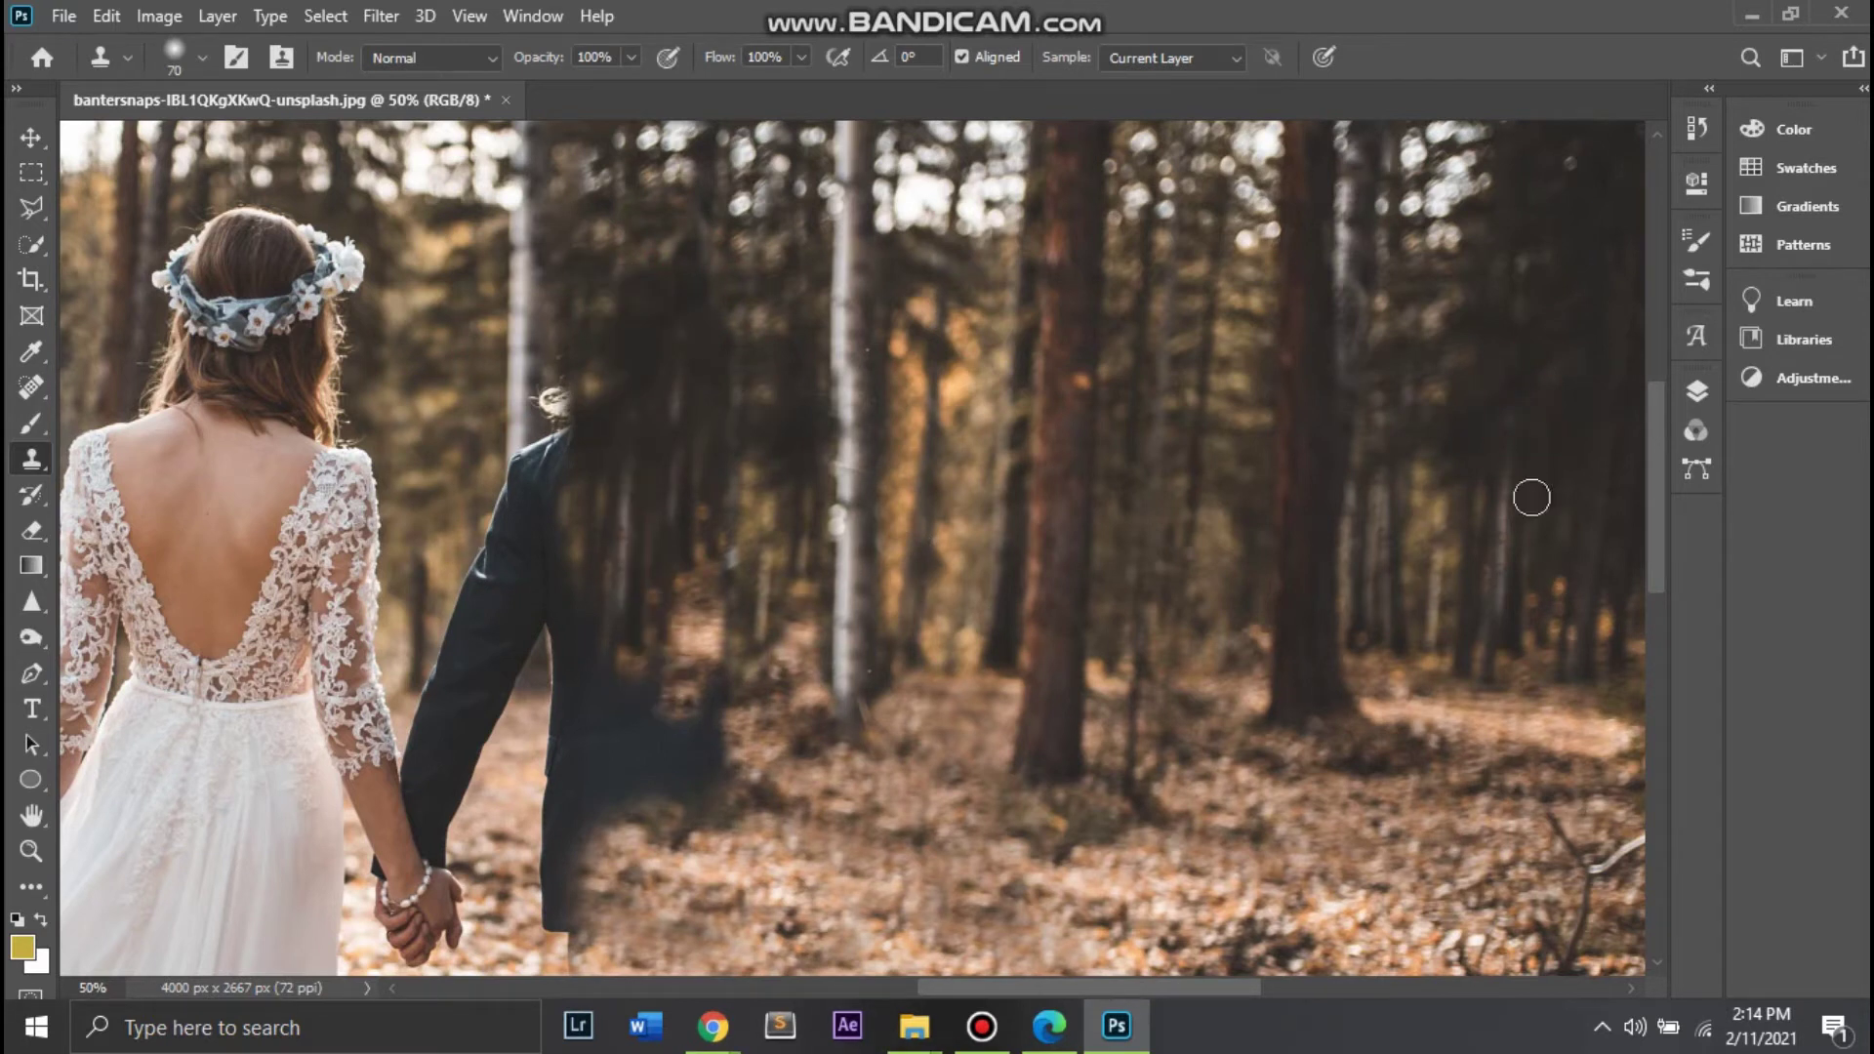
{"action": "mouse_move", "coordinate": [624, 288]}
{"action": "left_mouse_down"}
{"action": "mouse_move", "coordinate": [586, 397]}
{"action": "mouse_move", "coordinate": [599, 273]}
{"action": "mouse_move", "coordinate": [737, 327]}
{"action": "mouse_move", "coordinate": [703, 779]}
{"action": "mouse_move", "coordinate": [634, 839]}
{"action": "left_mouse_up"}
Step: Clone leaves over the groom's legs and adjacent ground, undoing a stray stump
{"action": "scroll", "coordinate": [531, 426], "scroll_direction": "down", "scroll_amount": 1}
{"action": "scroll", "coordinate": [531, 427], "scroll_direction": "down", "scroll_amount": 1}
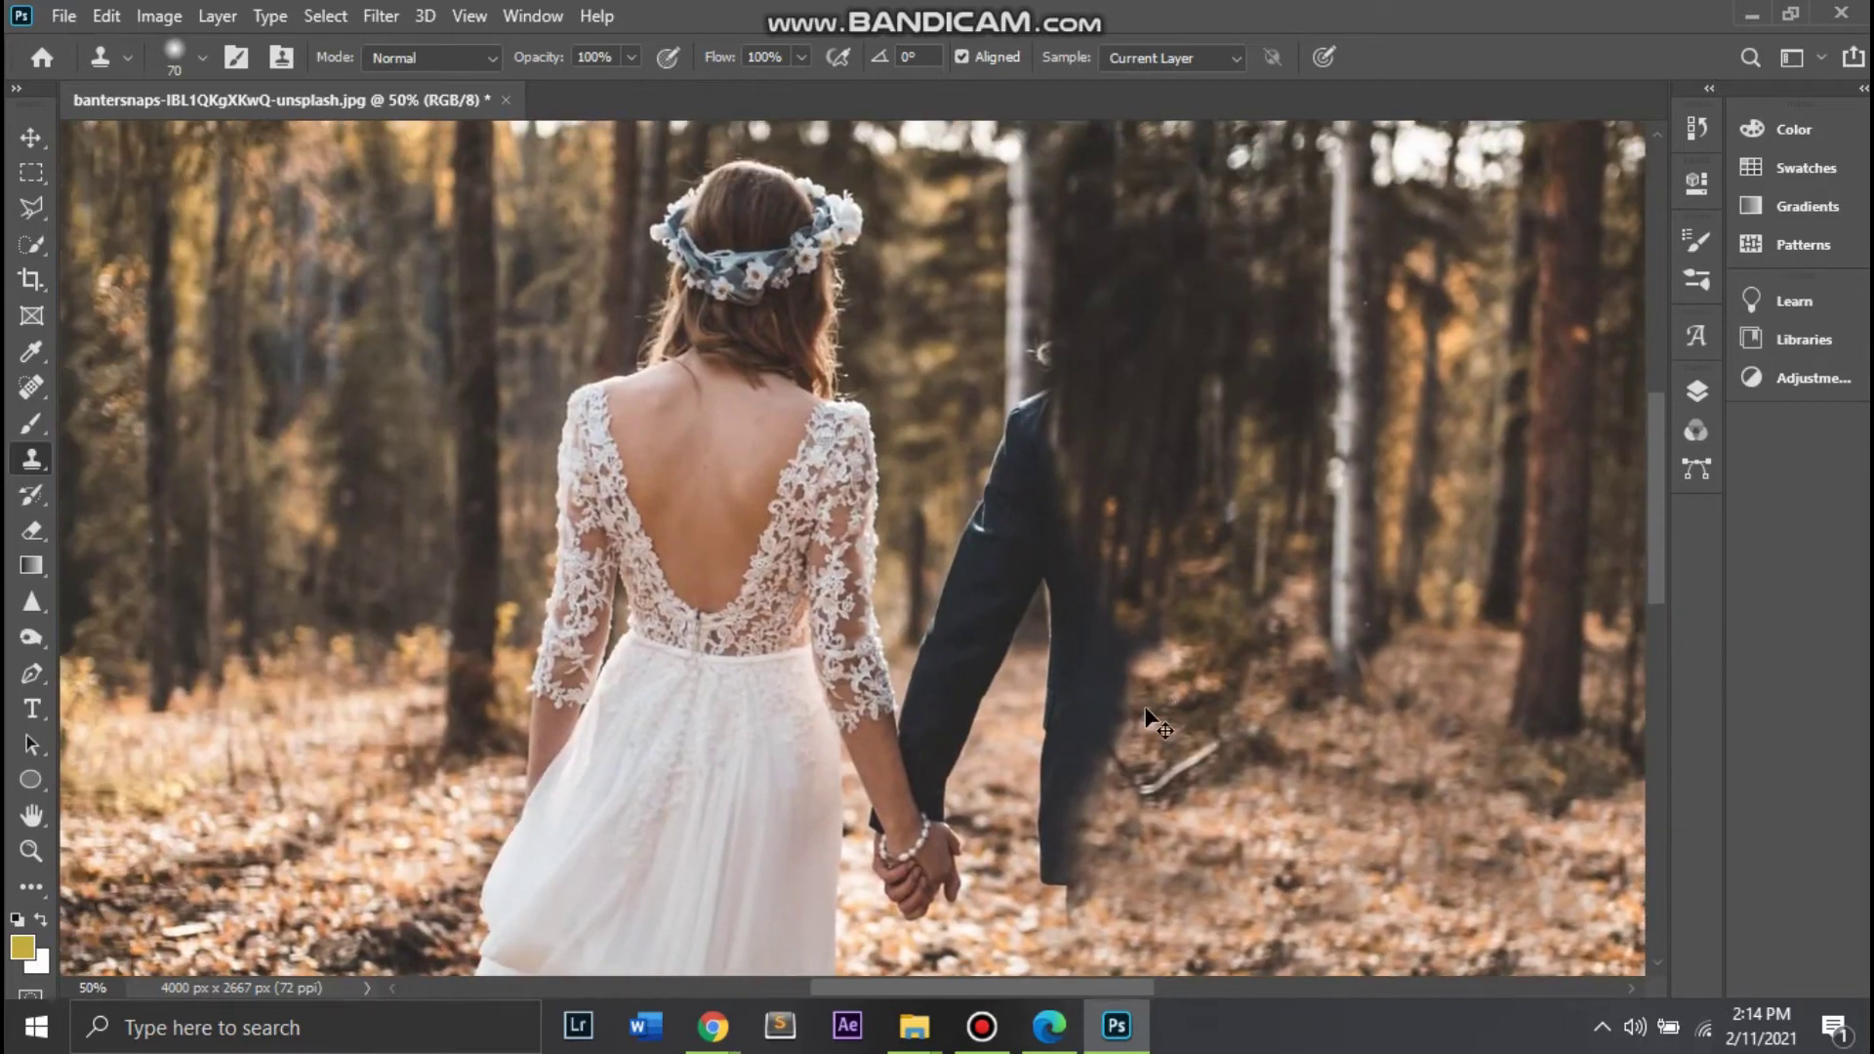
{"action": "scroll", "coordinate": [531, 426], "scroll_direction": "down", "scroll_amount": 1}
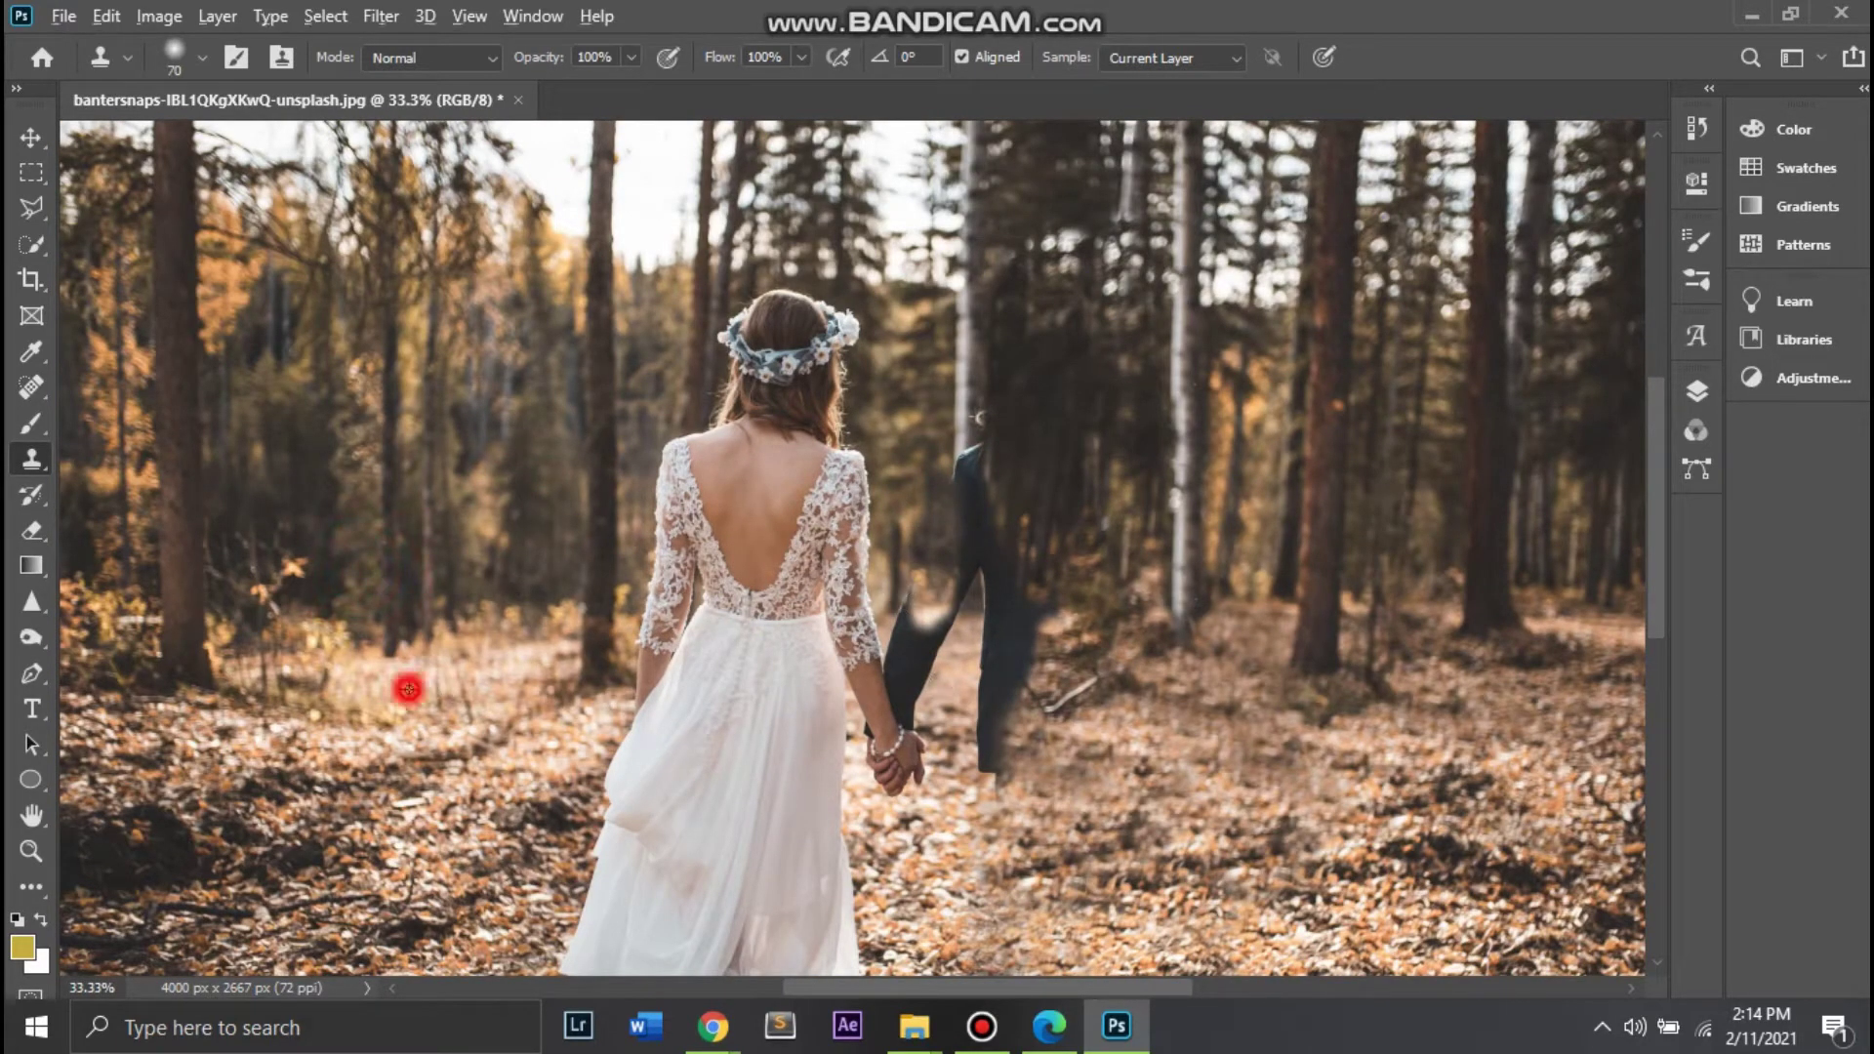
{"action": "mouse_move", "coordinate": [972, 679]}
{"action": "left_mouse_down"}
{"action": "mouse_move", "coordinate": [1020, 776]}
{"action": "mouse_move", "coordinate": [1038, 611]}
{"action": "left_mouse_up"}
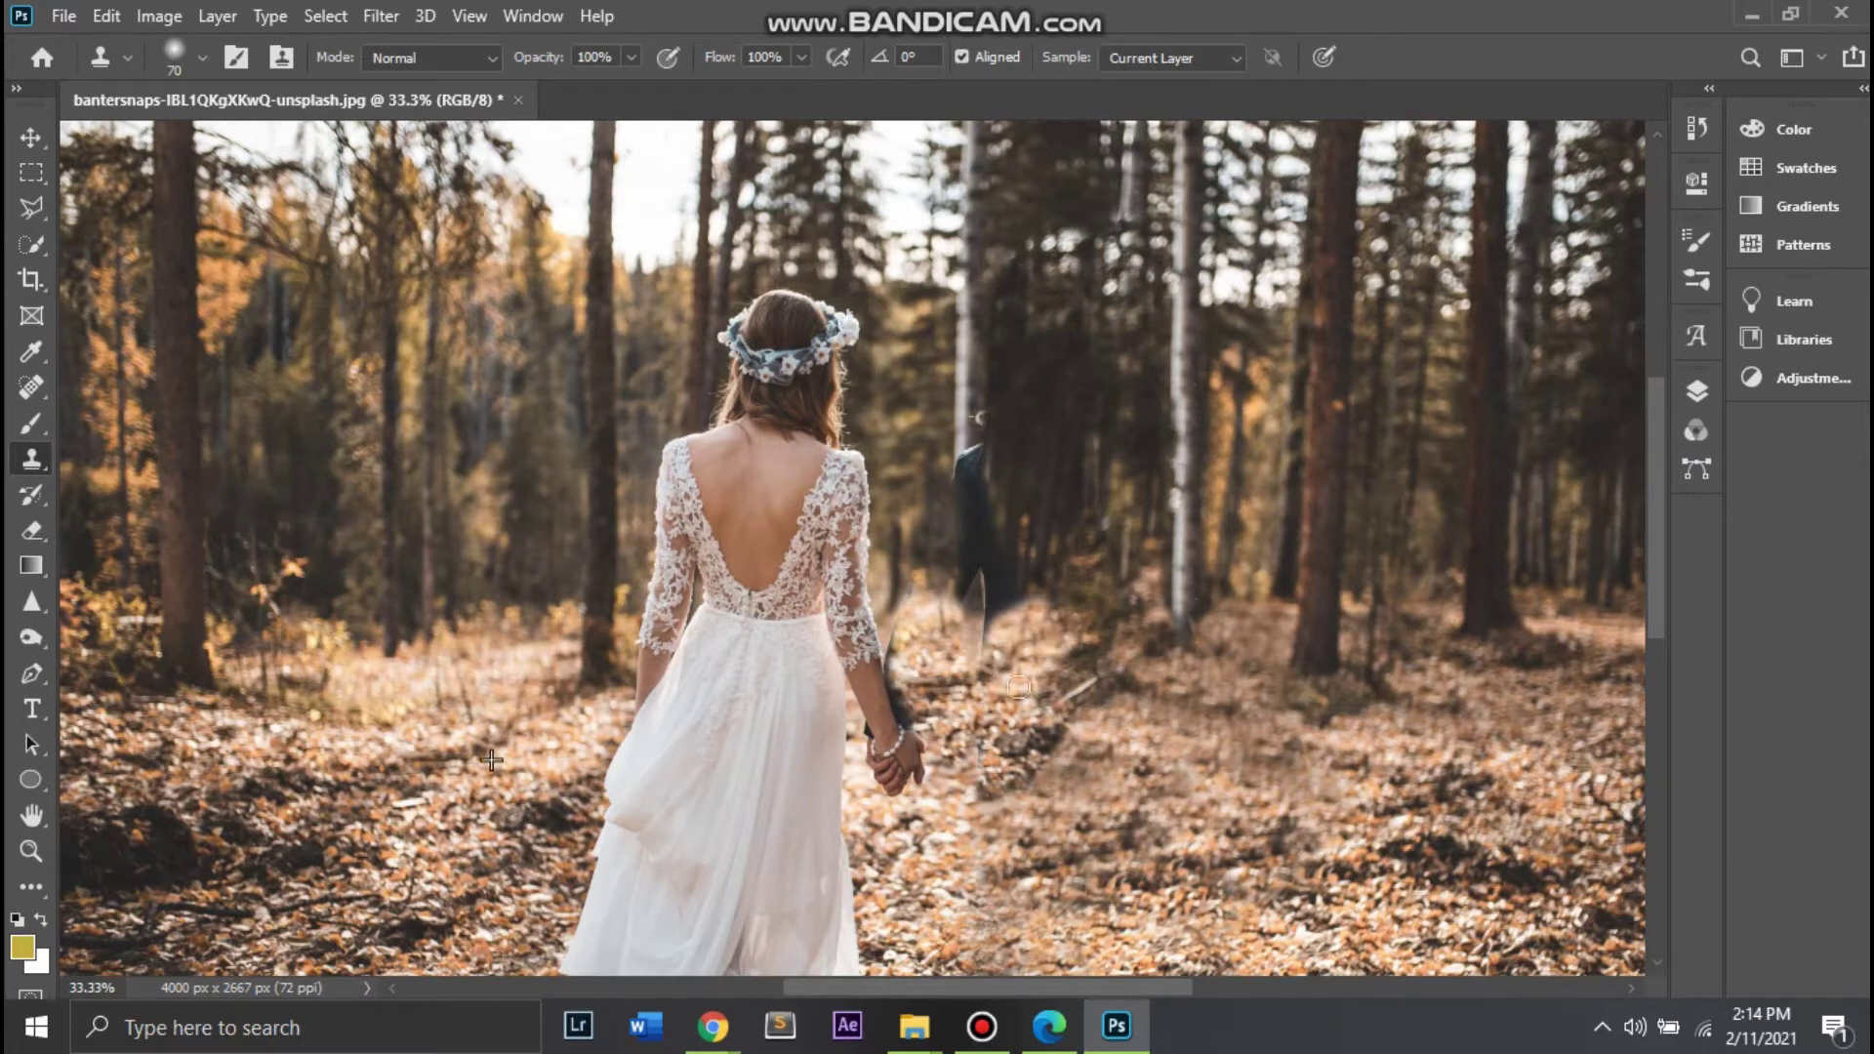
{"action": "left_click_drag", "start_coordinate": [1080, 720], "coordinate": [1230, 698]}
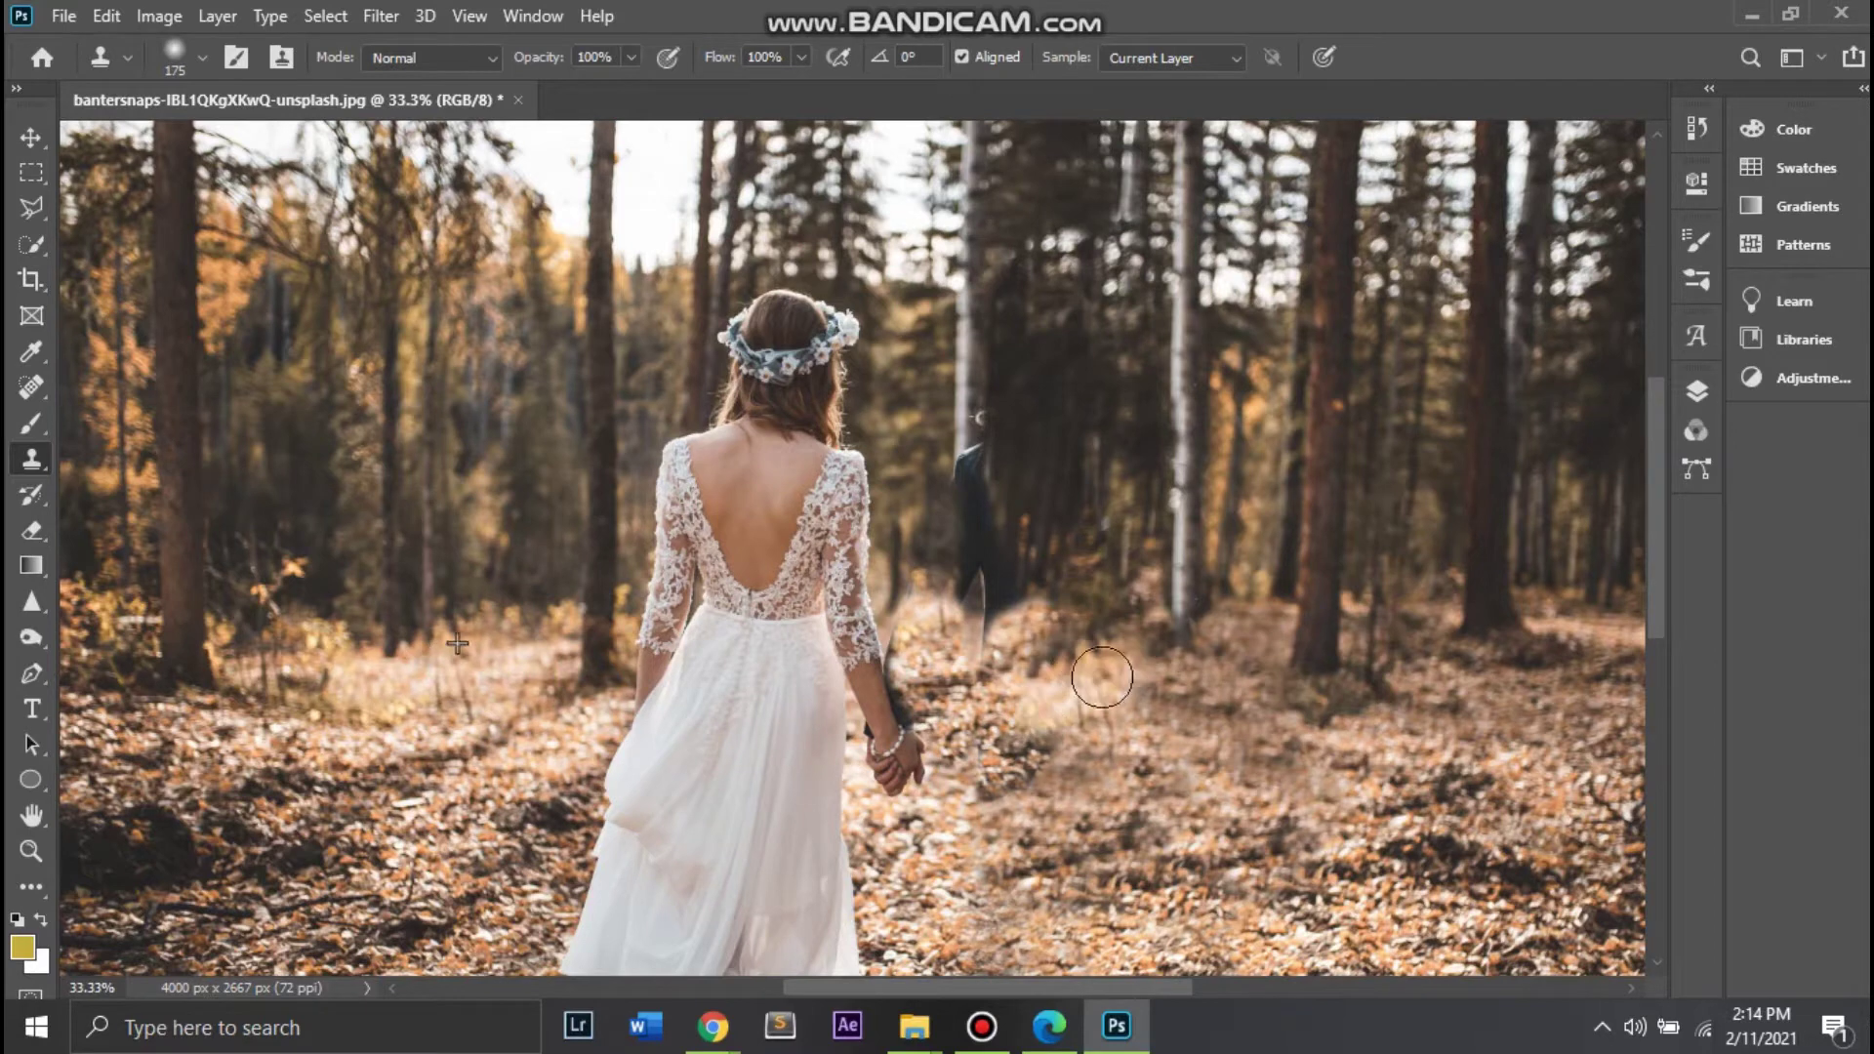
{"action": "key", "text": "ctrl+z"}
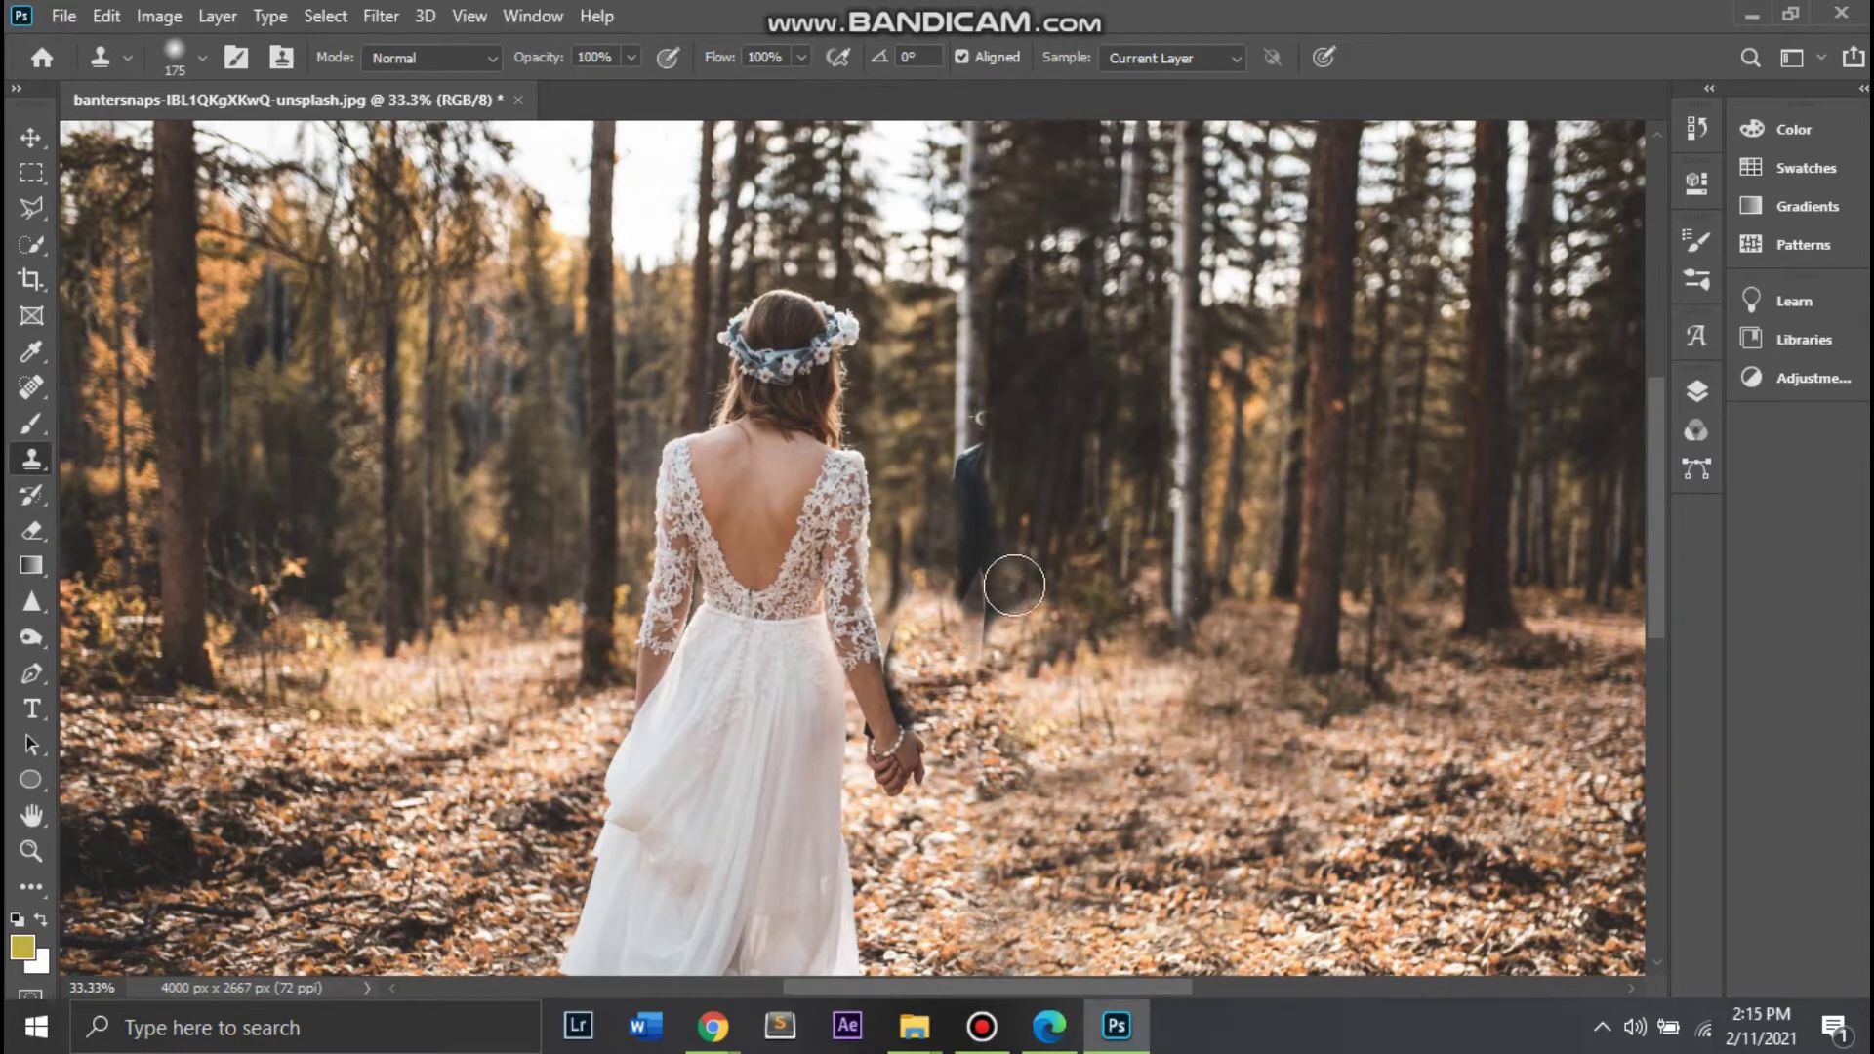
Step: Cover the groom's dark torso, coat and last traces with cloned forest
{"action": "mouse_move", "coordinate": [1070, 557]}
{"action": "left_mouse_down"}
{"action": "mouse_move", "coordinate": [1016, 498]}
{"action": "mouse_move", "coordinate": [1005, 635]}
{"action": "mouse_move", "coordinate": [986, 532]}
{"action": "left_mouse_up"}
{"action": "left_click_drag", "start_coordinate": [975, 459], "coordinate": [976, 615]}
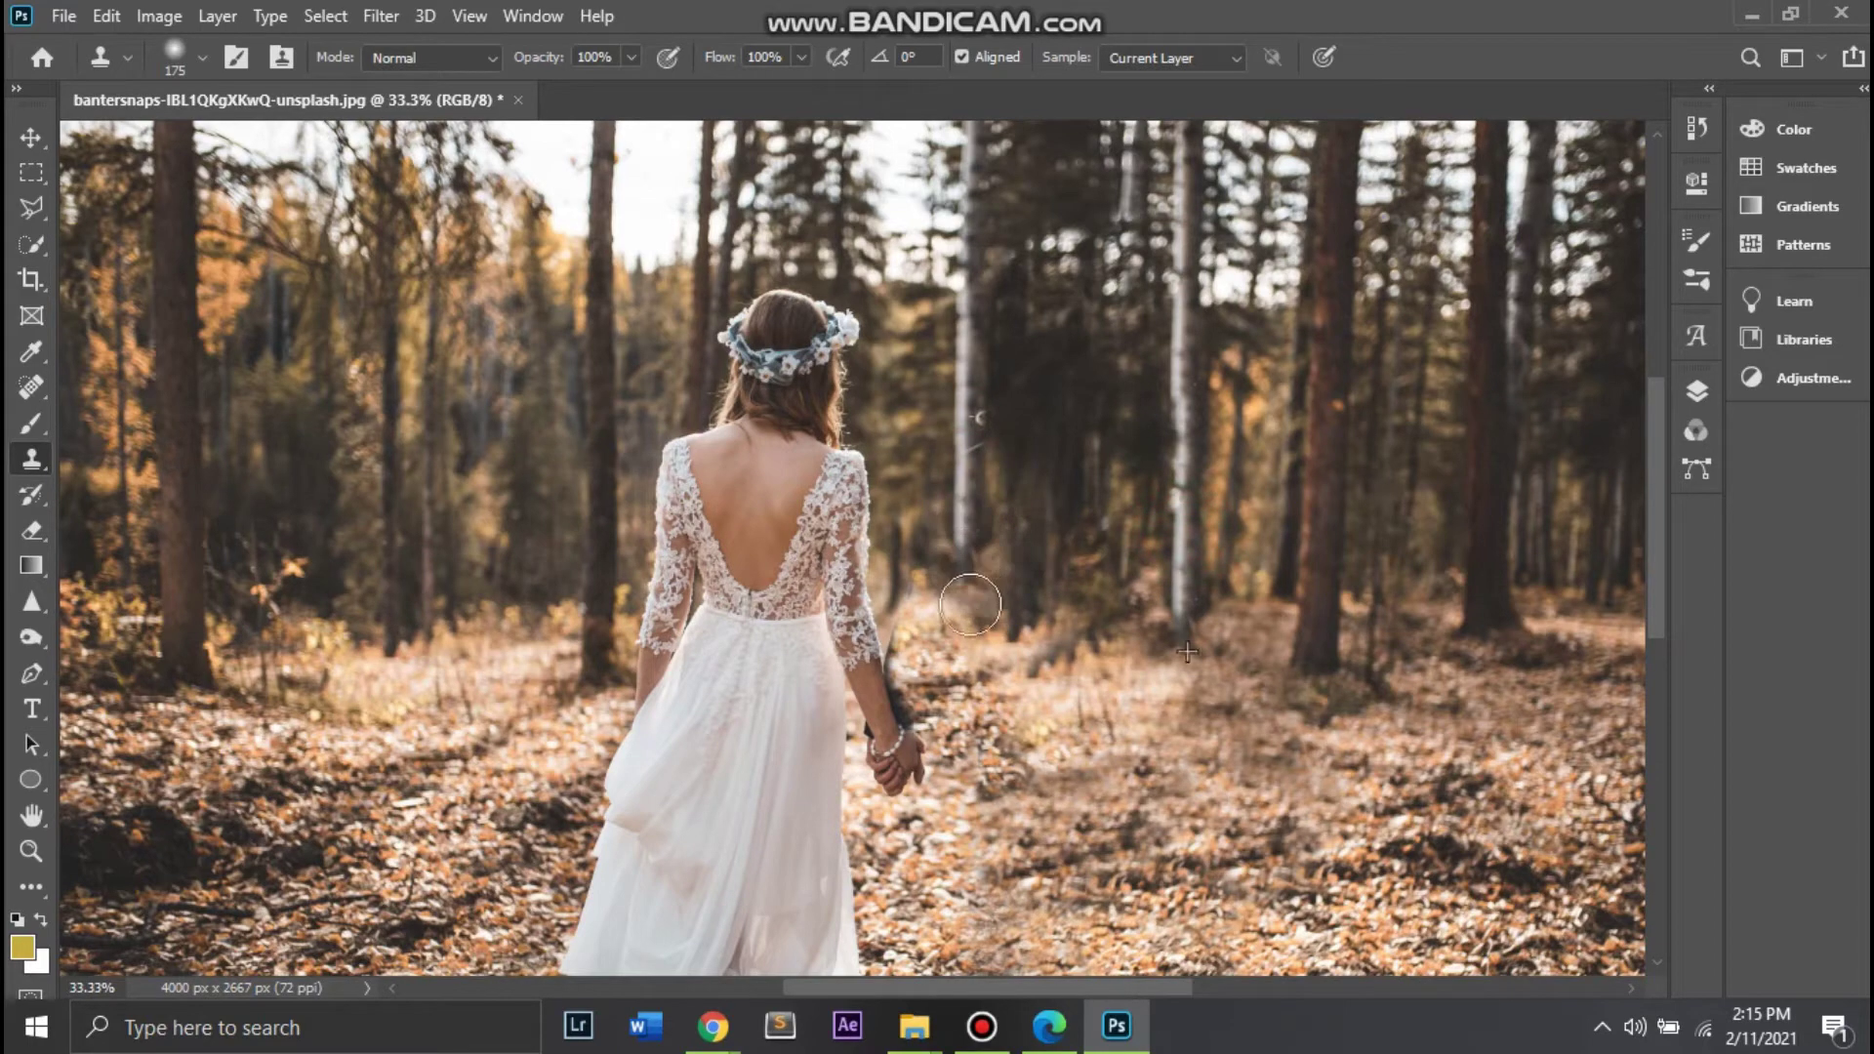
{"action": "left_click_drag", "start_coordinate": [1286, 864], "coordinate": [1080, 582]}
{"action": "key", "text": "ctrl+minus"}
{"action": "key", "text": "ctrl+minus"}
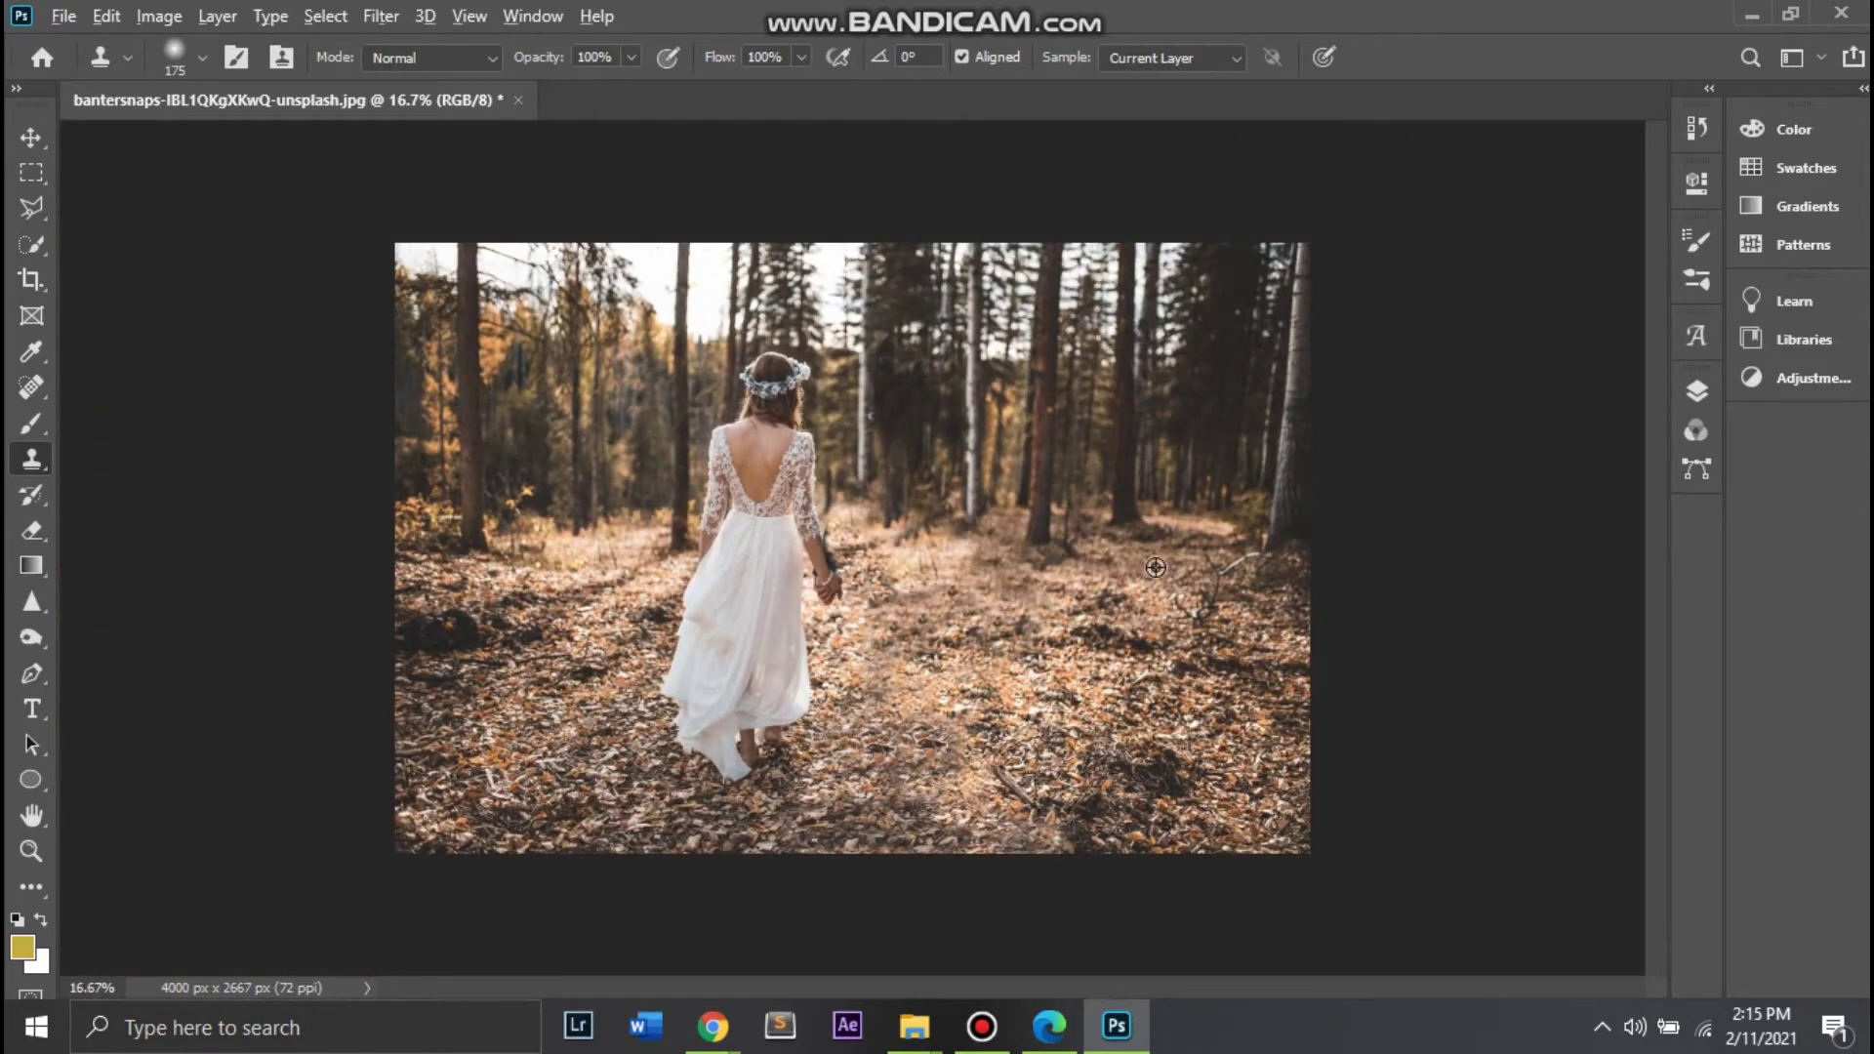
Step: Sample the leaf ground and clone it along the path next to the bride's hand
{"action": "left_click", "coordinate": [1155, 569], "text": "alt"}
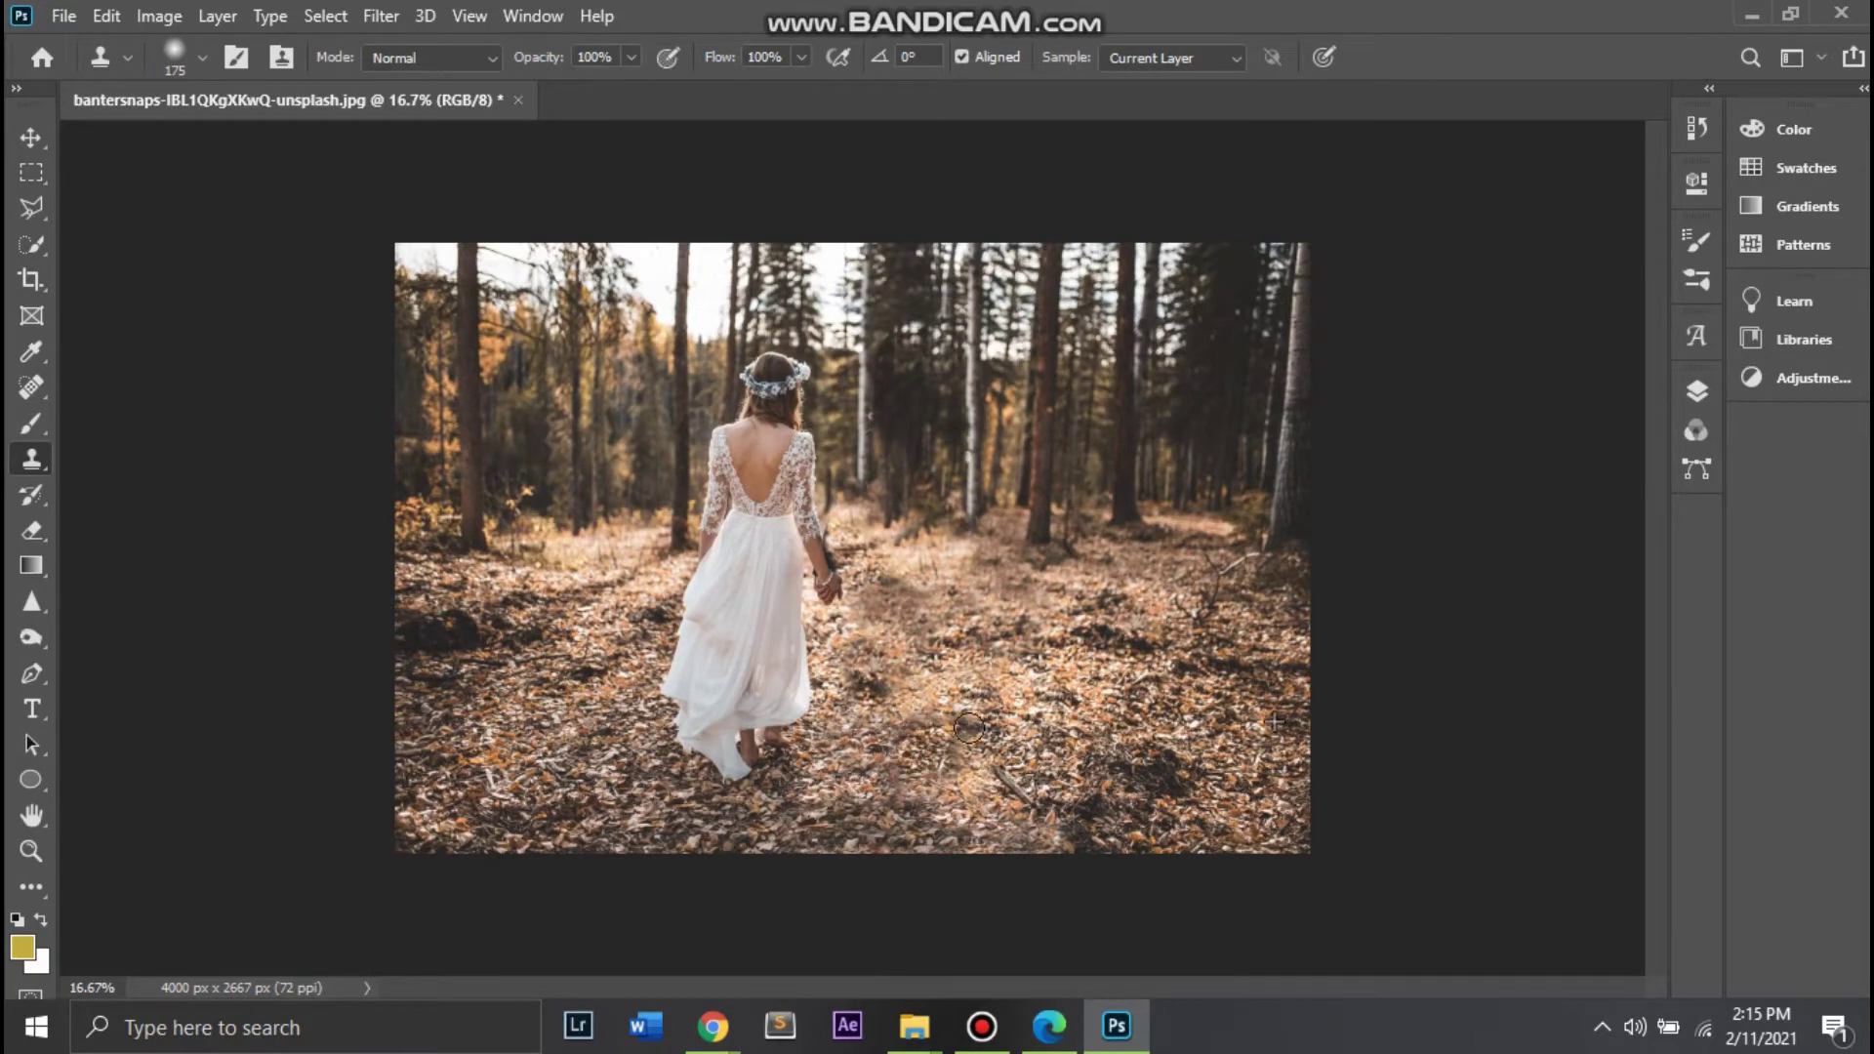
{"action": "left_click_drag", "start_coordinate": [889, 741], "coordinate": [927, 730]}
{"action": "key", "text": "ctrl+plus"}
{"action": "key", "text": "ctrl+plus"}
{"action": "key", "text": "ctrl+plus"}
{"action": "key", "text": "ctrl+plus"}
{"action": "key", "text": "ctrl+minus"}
{"action": "key", "text": "ctrl+minus"}
{"action": "left_click", "coordinate": [954, 718]}
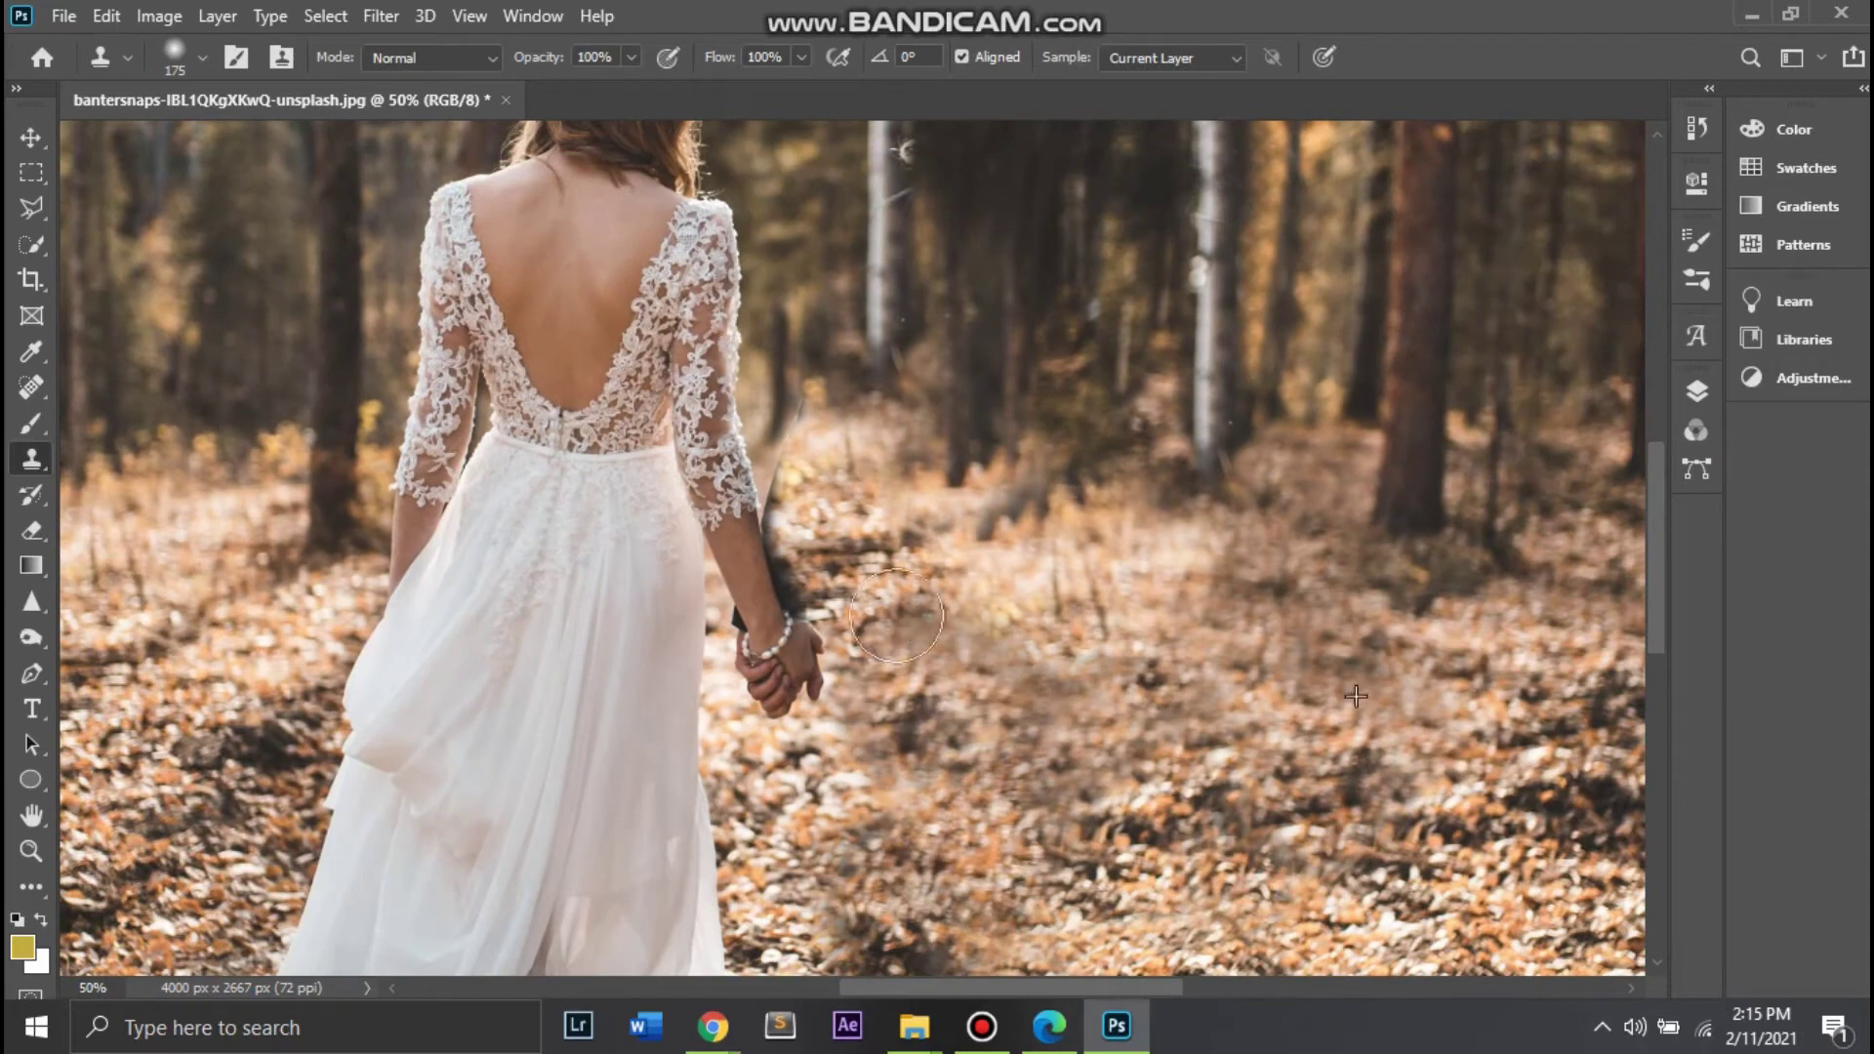
{"action": "left_click_drag", "start_coordinate": [1015, 670], "coordinate": [1091, 679]}
Step: Cover the groom's dark arm edge with cloned leaves, working upward
{"action": "left_click_drag", "start_coordinate": [876, 450], "coordinate": [883, 590]}
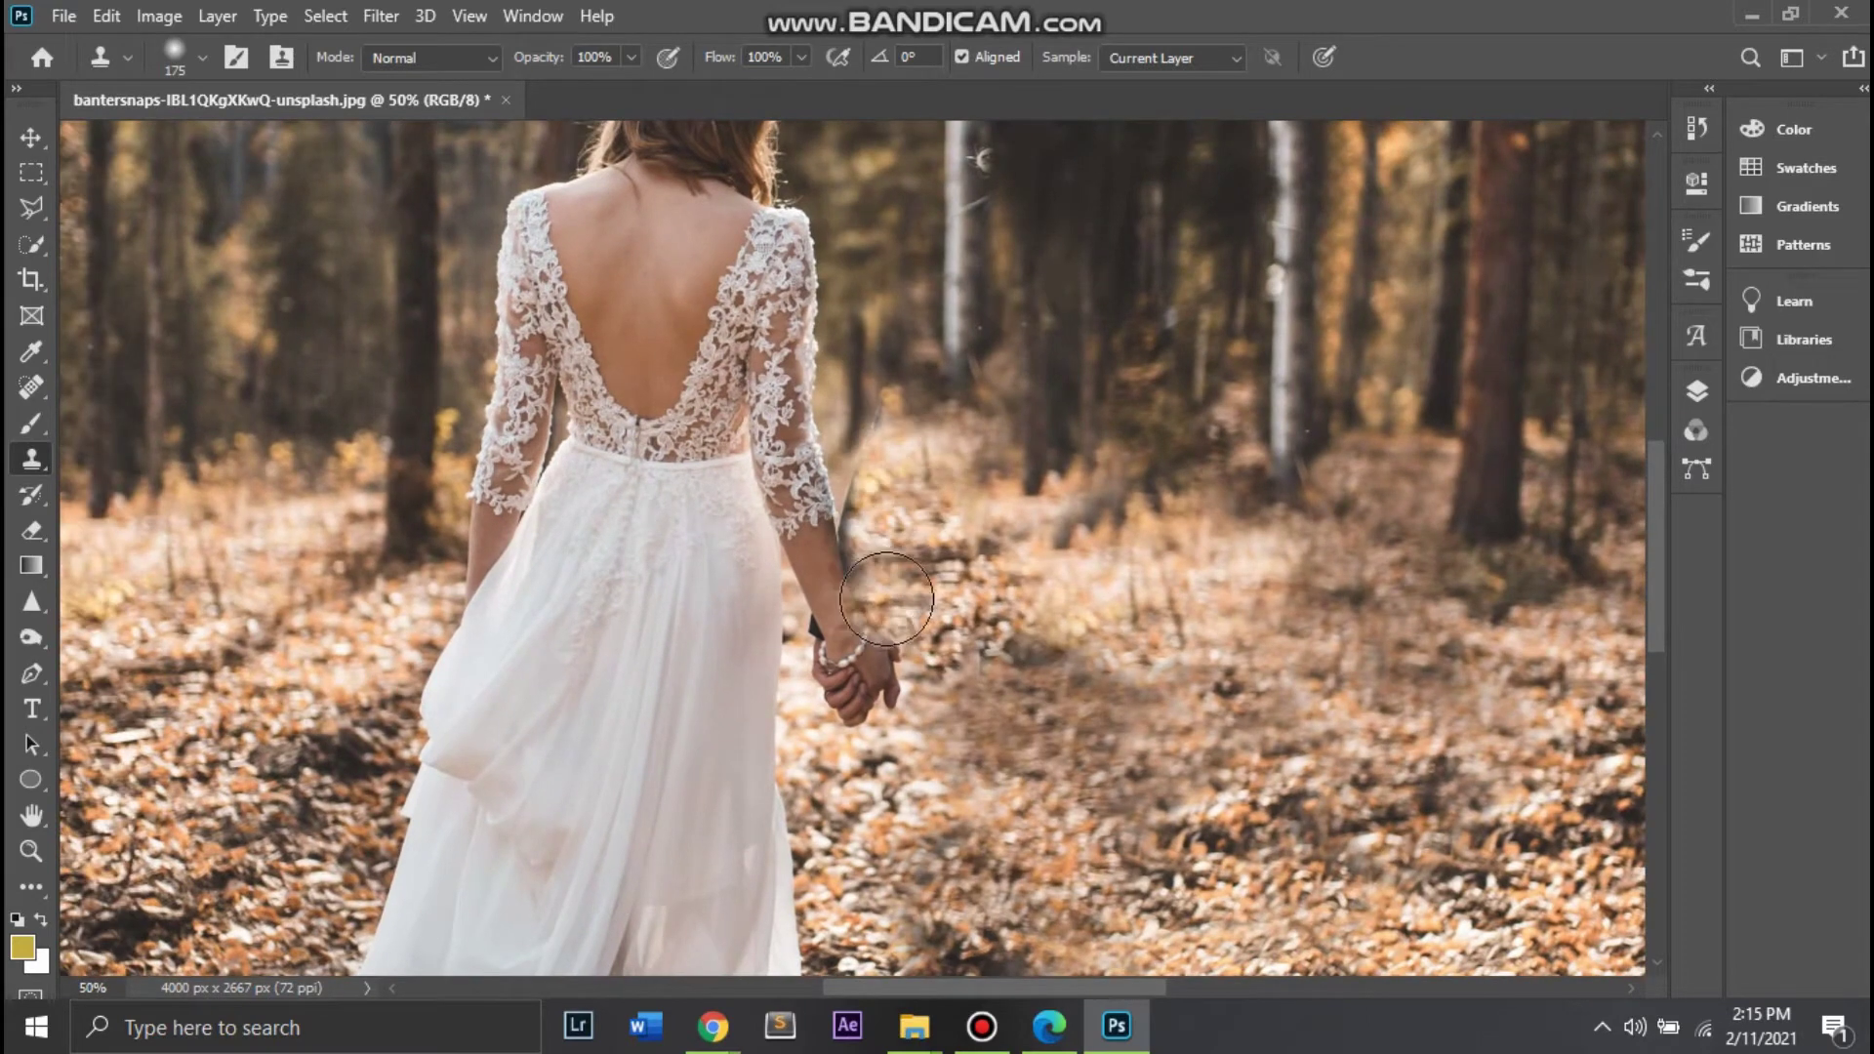
{"action": "key", "text": "ctrl+plus"}
{"action": "key", "text": "ctrl+plus"}
{"action": "left_click_drag", "start_coordinate": [962, 774], "coordinate": [928, 730]}
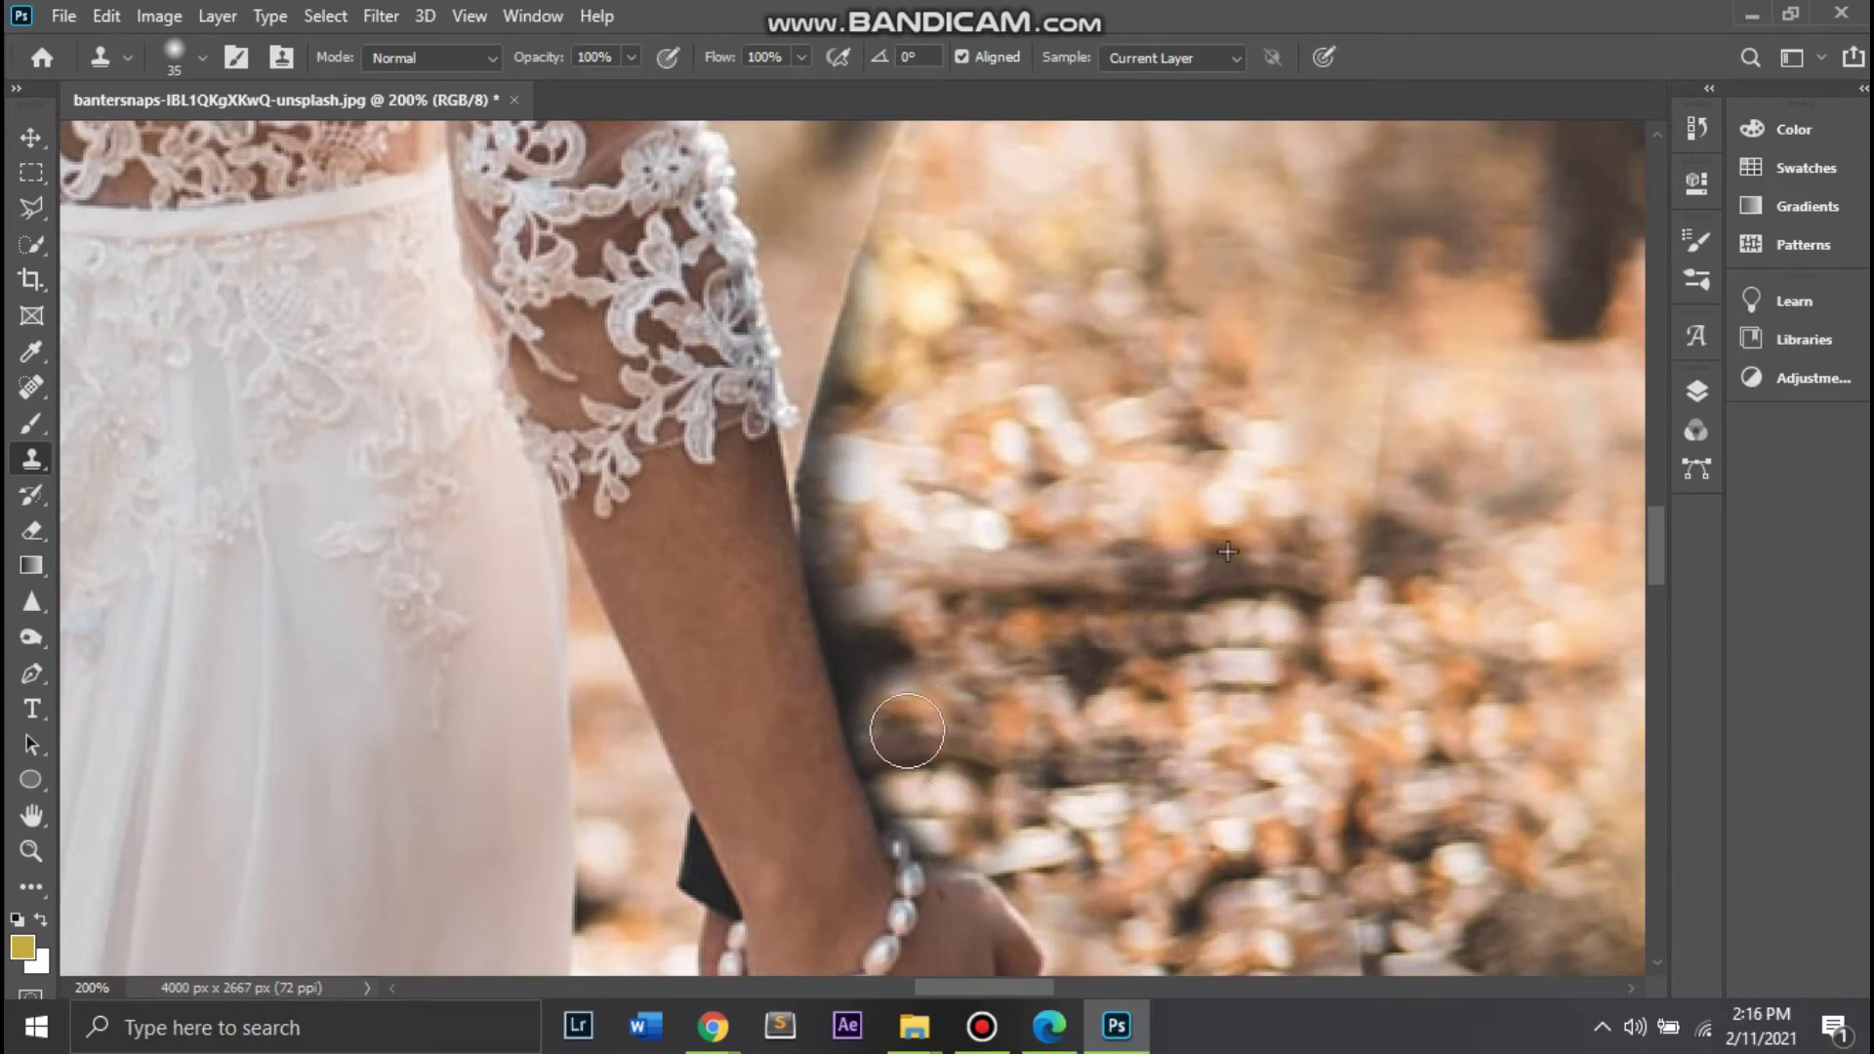
{"action": "left_click_drag", "start_coordinate": [928, 730], "coordinate": [839, 390]}
{"action": "scroll", "coordinate": [840, 559], "scroll_direction": "up", "scroll_amount": 2}
{"action": "left_click_drag", "start_coordinate": [839, 559], "coordinate": [836, 355]}
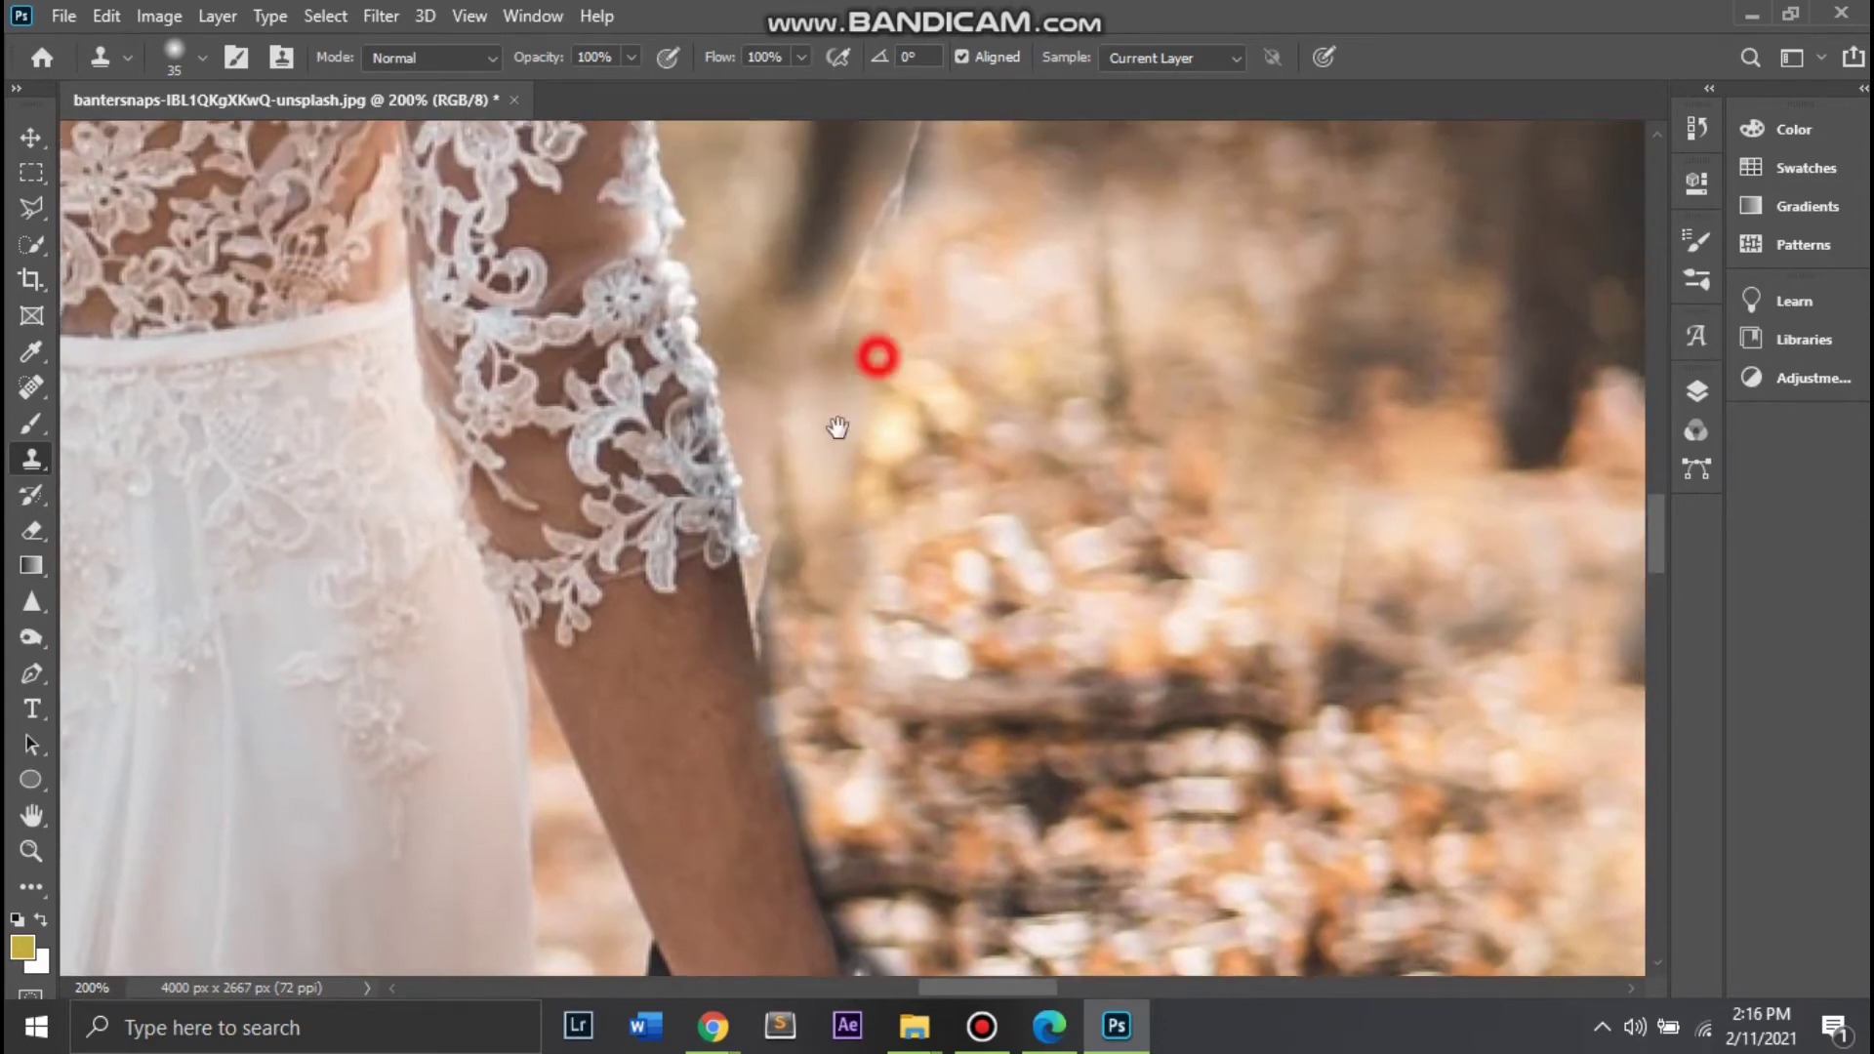
Step: Paint over the remaining dark arm edge and clean the area right of the bride's arm
{"action": "scroll", "coordinate": [836, 355], "scroll_direction": "up", "scroll_amount": 2}
{"action": "scroll", "coordinate": [836, 355], "scroll_direction": "right", "scroll_amount": 3}
{"action": "left_click_drag", "start_coordinate": [625, 506], "coordinate": [649, 460]}
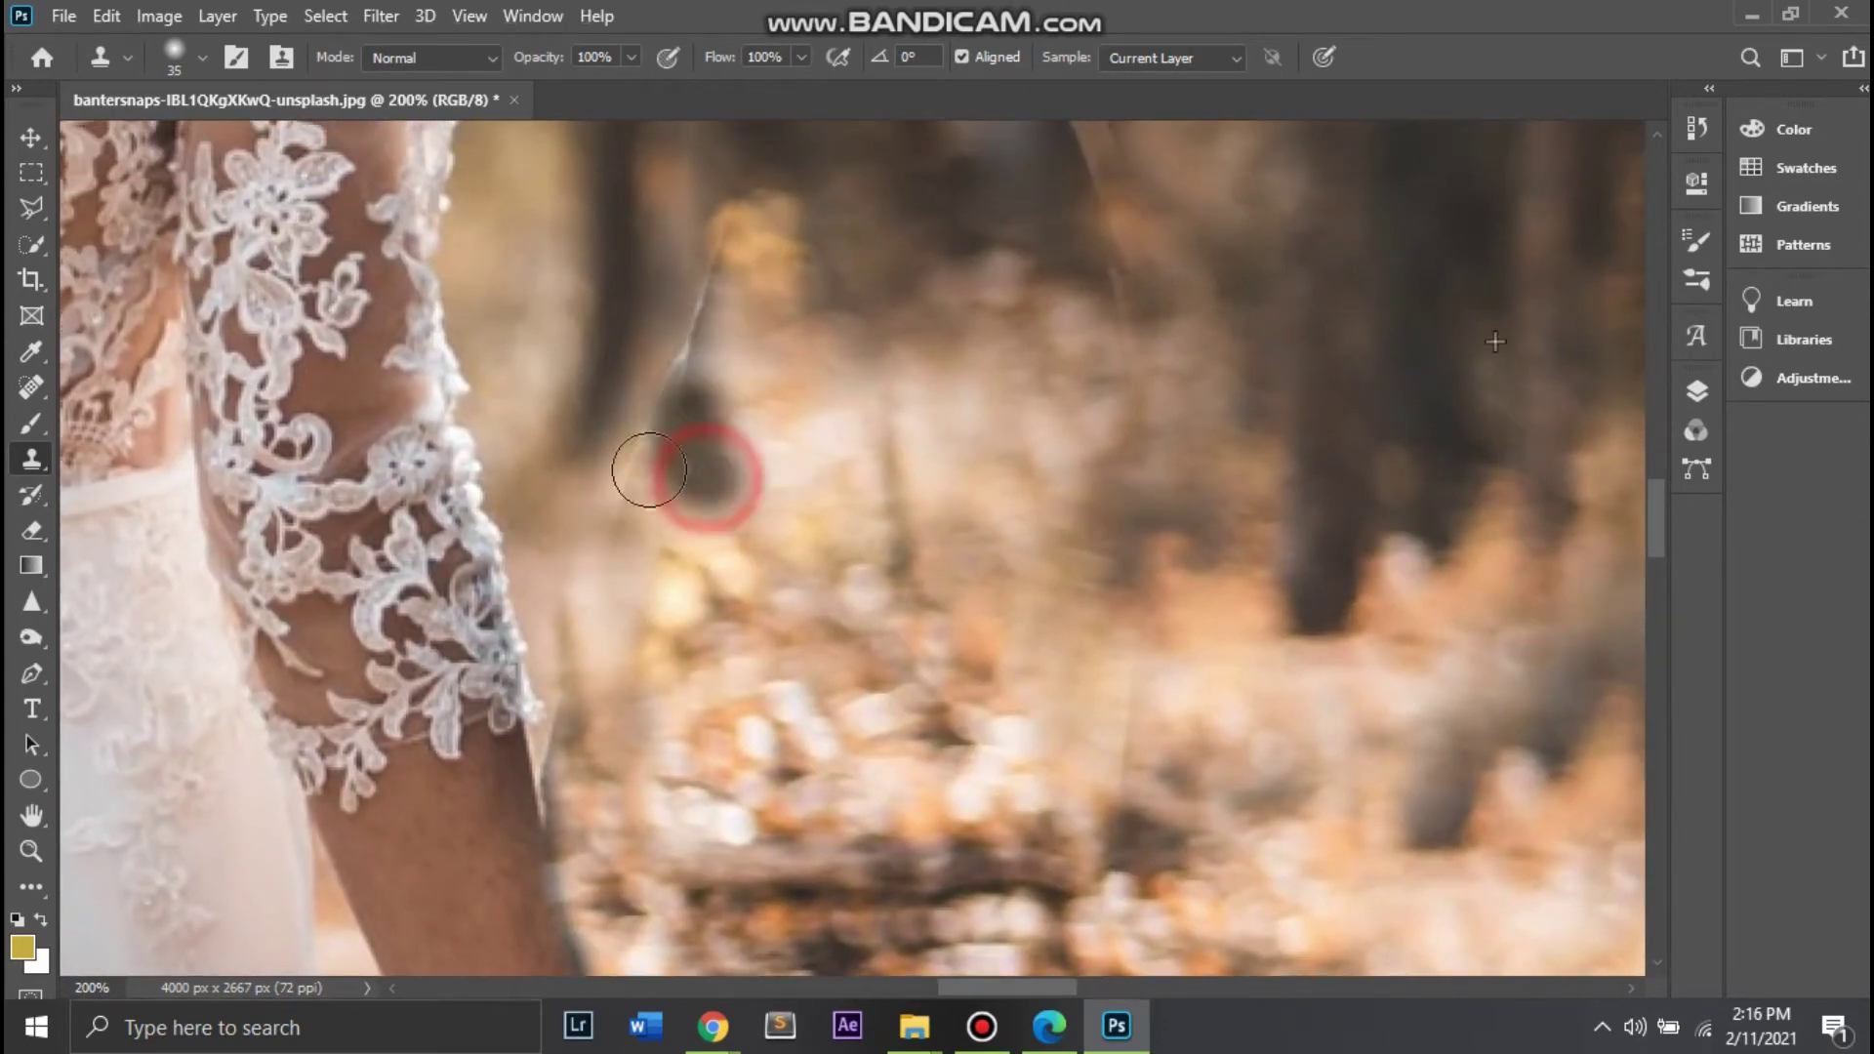
{"action": "scroll", "coordinate": [737, 585], "scroll_direction": "right", "scroll_amount": 2}
{"action": "scroll", "coordinate": [812, 555], "scroll_direction": "up", "scroll_amount": 1}
{"action": "left_click_drag", "start_coordinate": [812, 555], "coordinate": [1025, 859]}
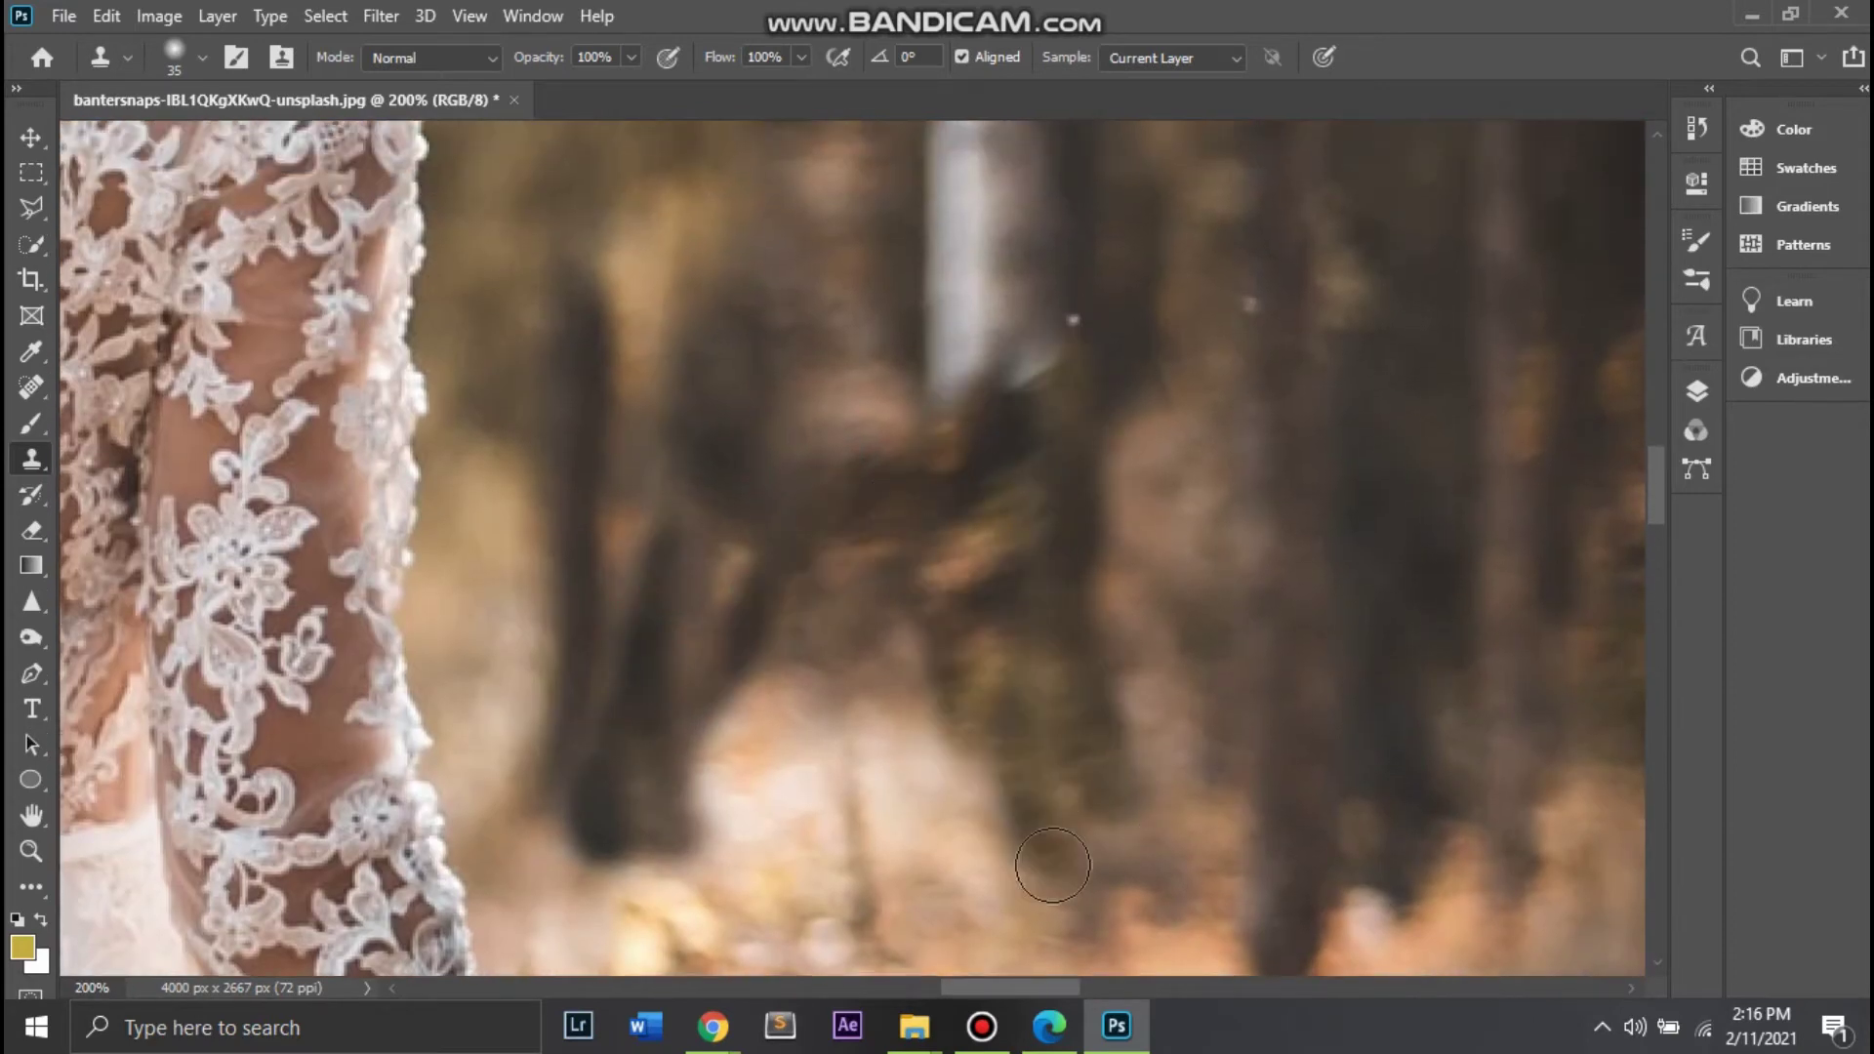
{"action": "key", "text": "ctrl+minus"}
{"action": "key", "text": "ctrl+minus"}
{"action": "key", "text": "ctrl+minus"}
{"action": "key", "text": "ctrl+minus"}
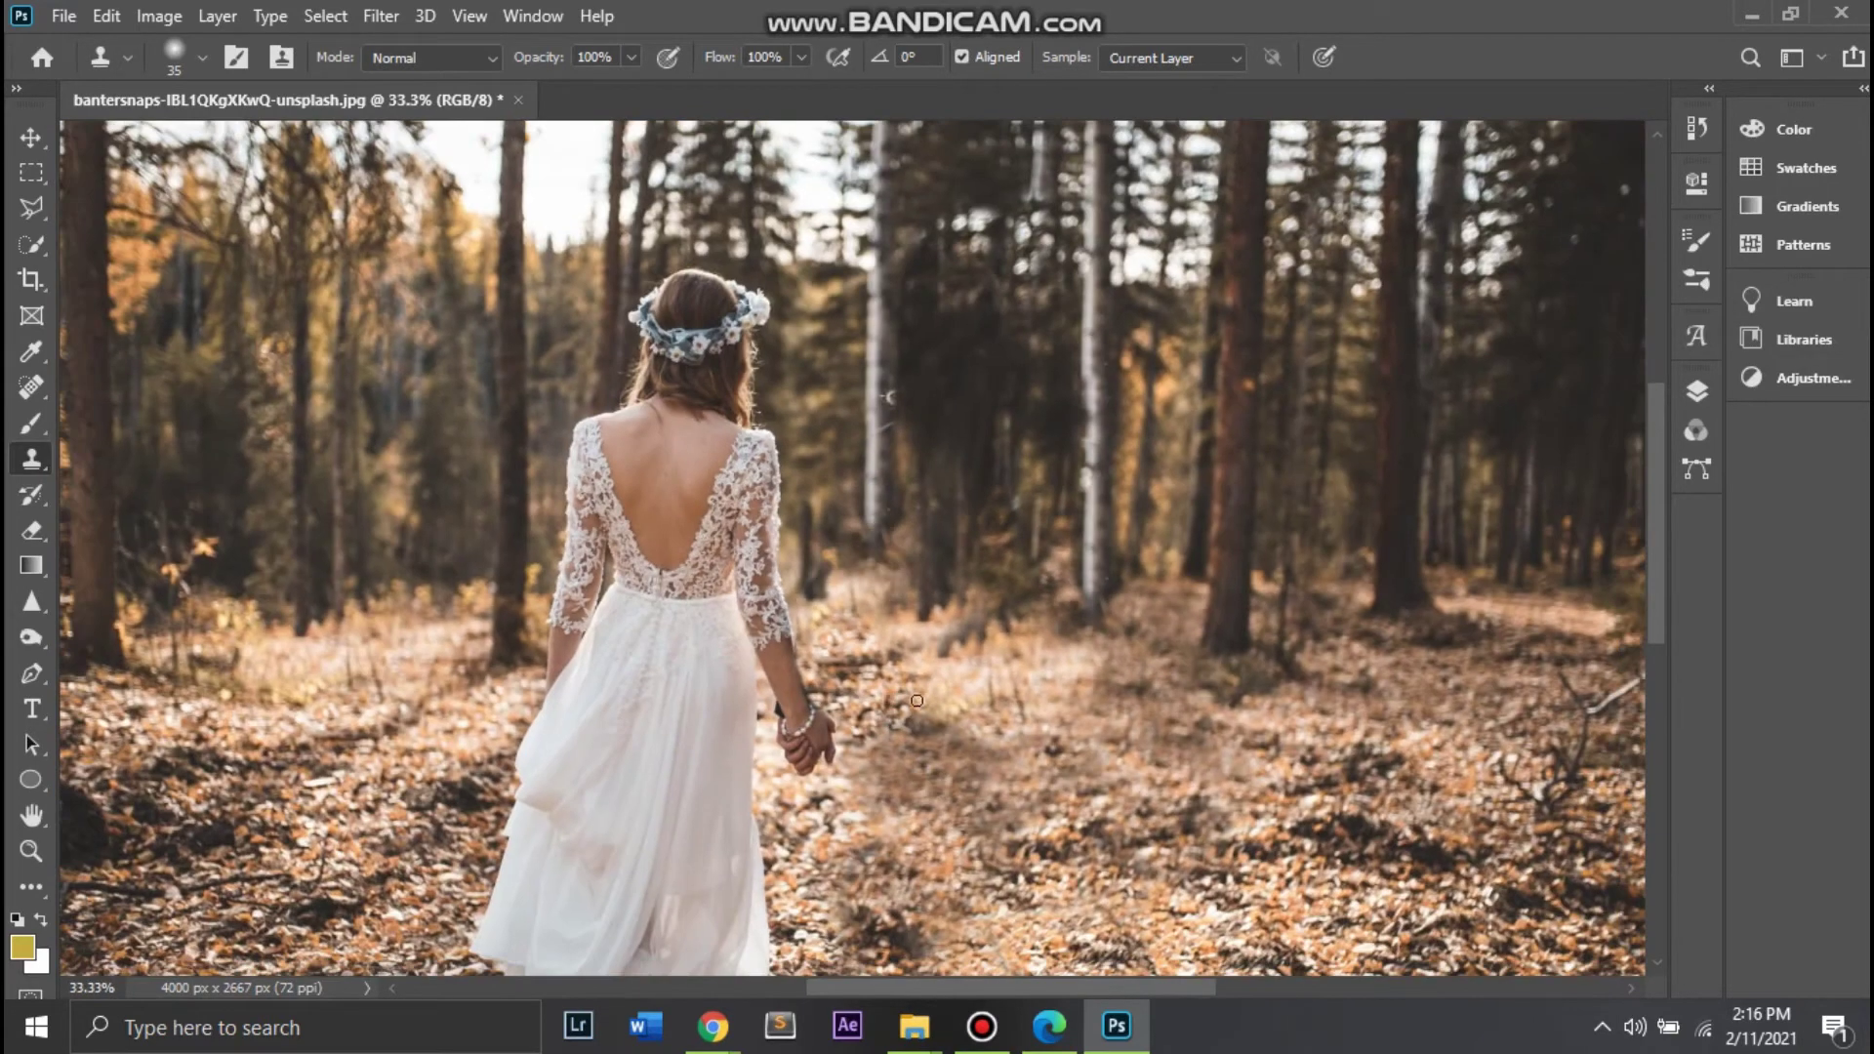
Step: Enlarge the brush to 100 and clone ground over the area beside the clasped hands
{"action": "left_click_drag", "start_coordinate": [1000, 671], "coordinate": [879, 629]}
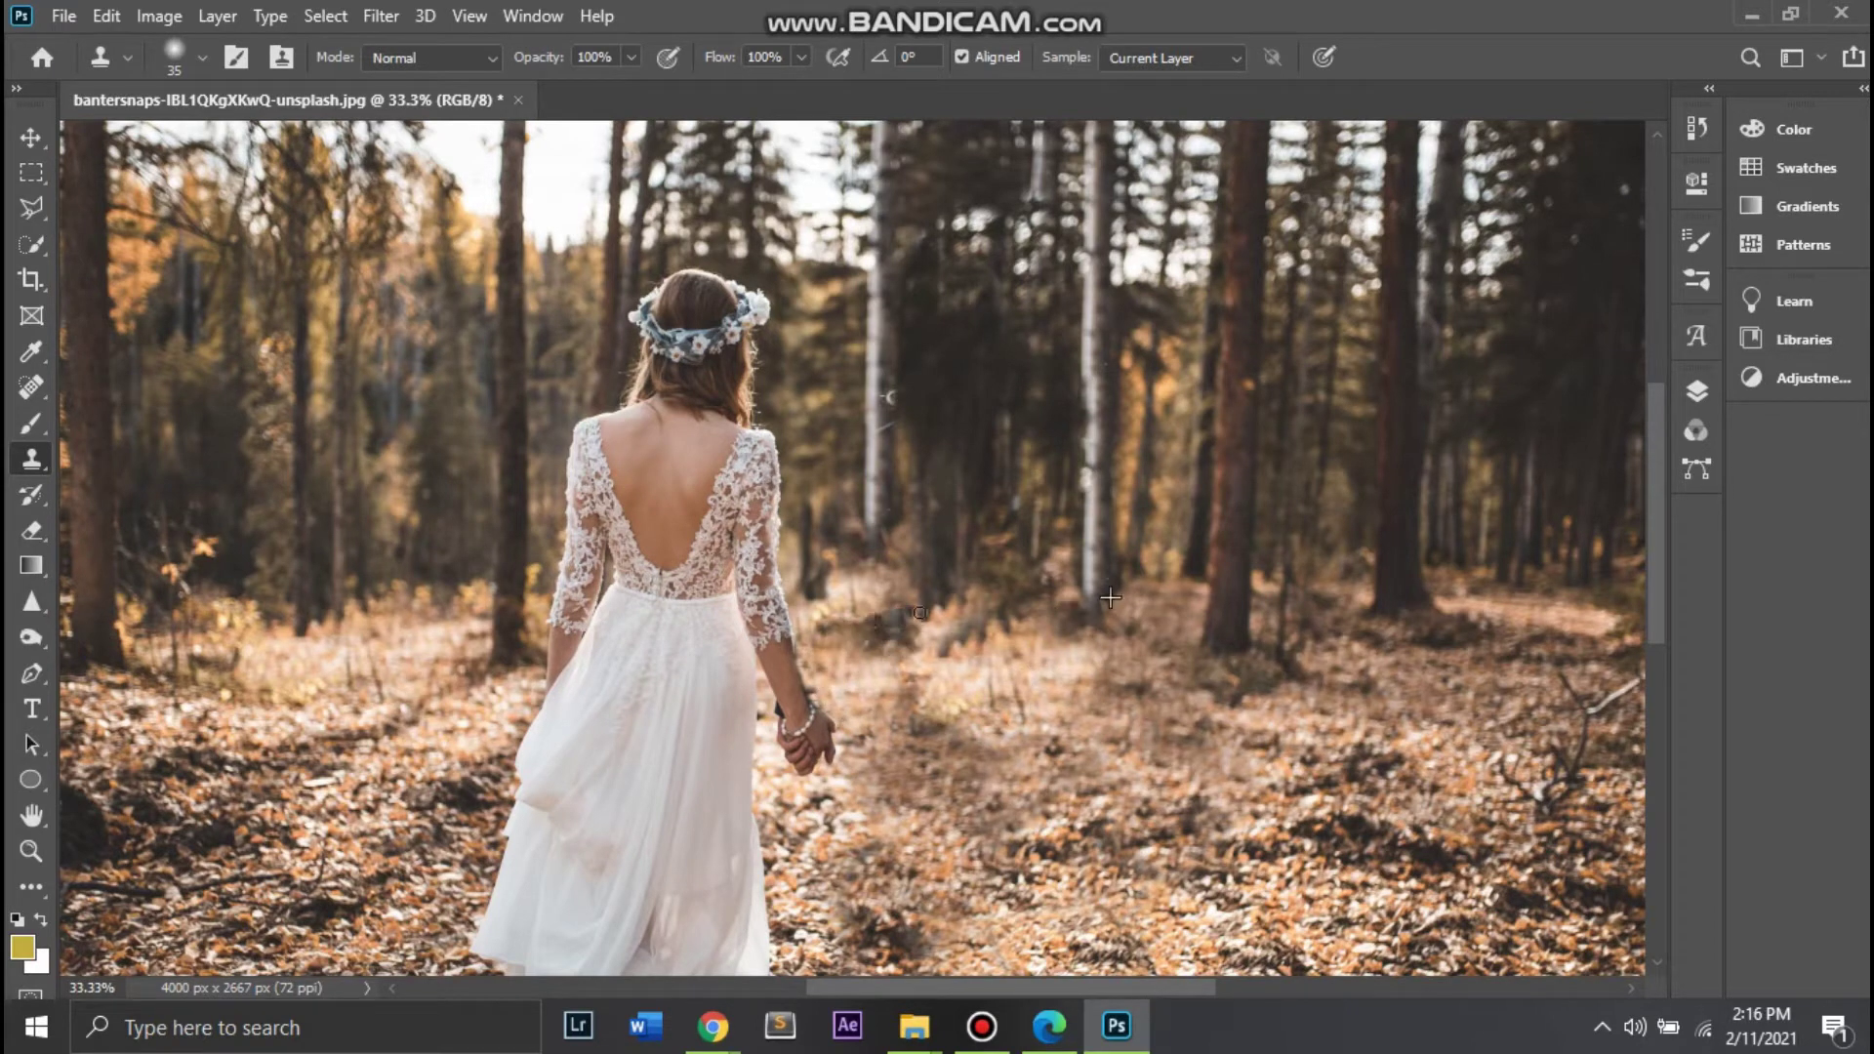
{"action": "scroll", "coordinate": [984, 664], "scroll_direction": "up", "scroll_amount": 1}
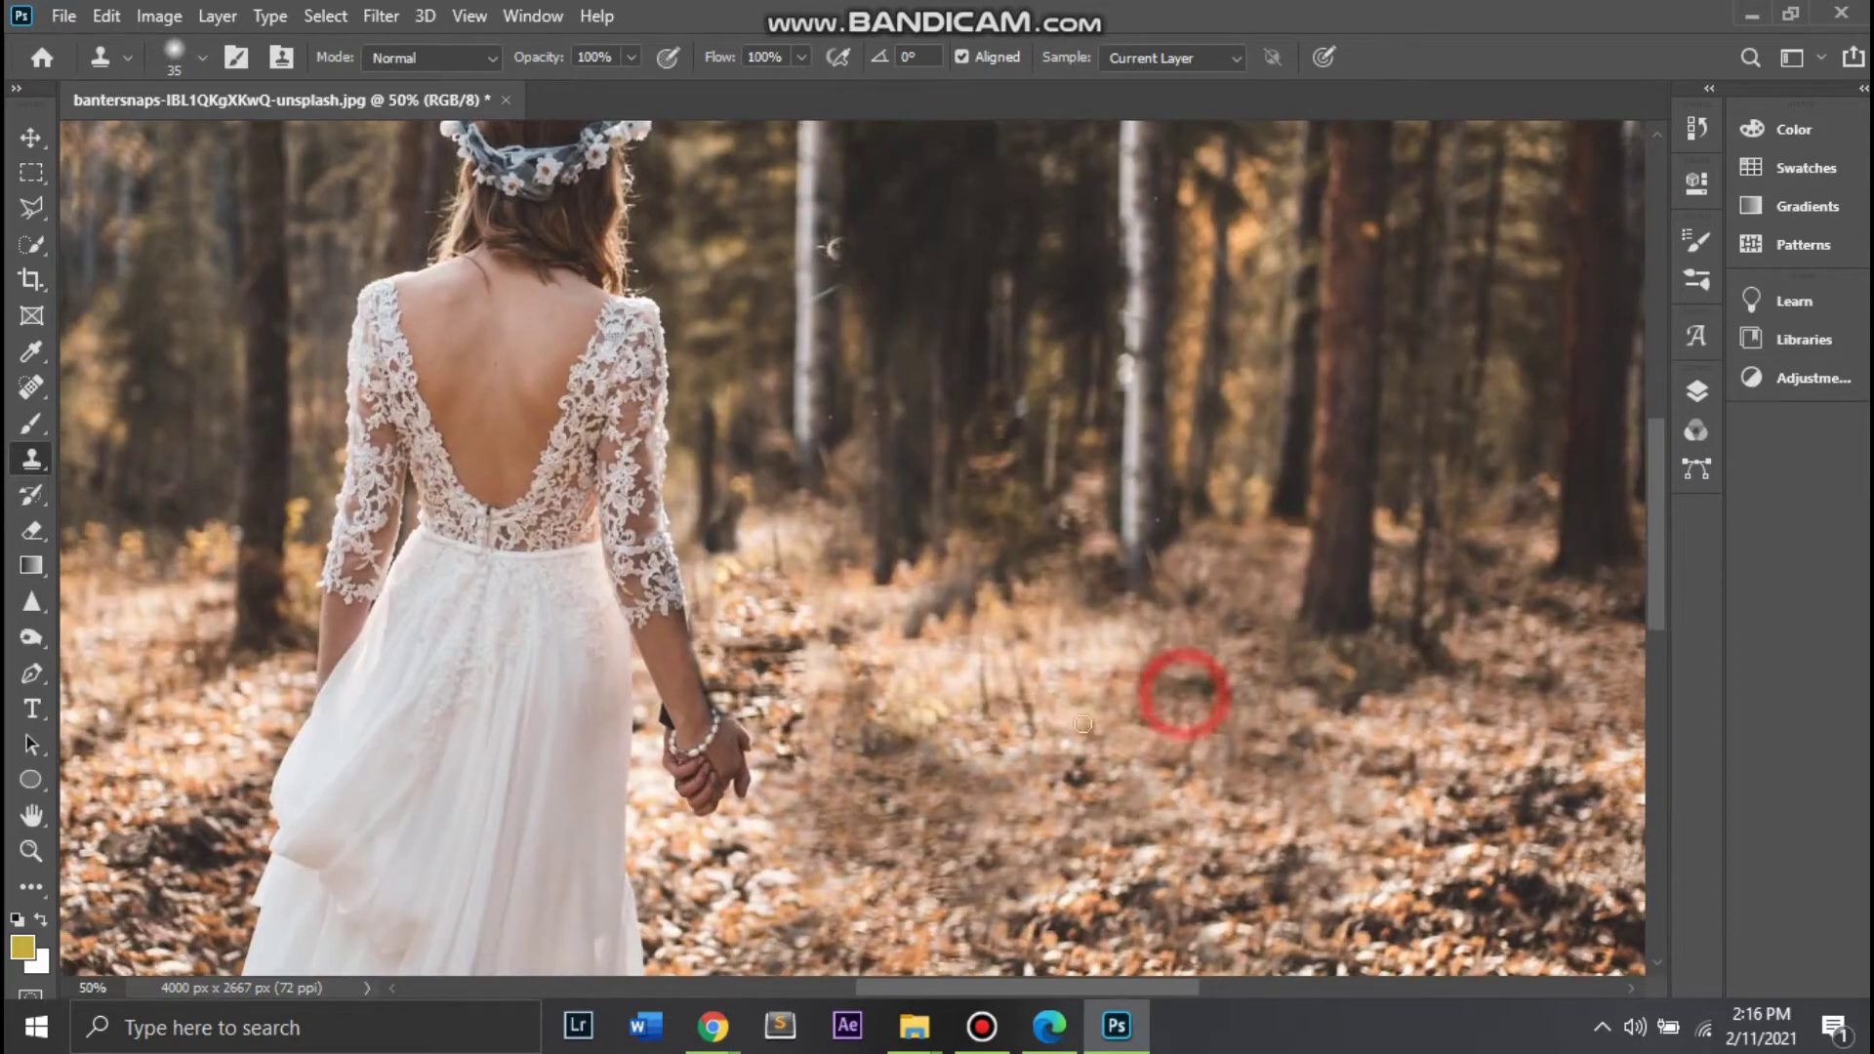
{"action": "key", "text": "bracketright"}
{"action": "key", "text": "bracketright"}
{"action": "left_click_drag", "start_coordinate": [814, 694], "coordinate": [826, 758]}
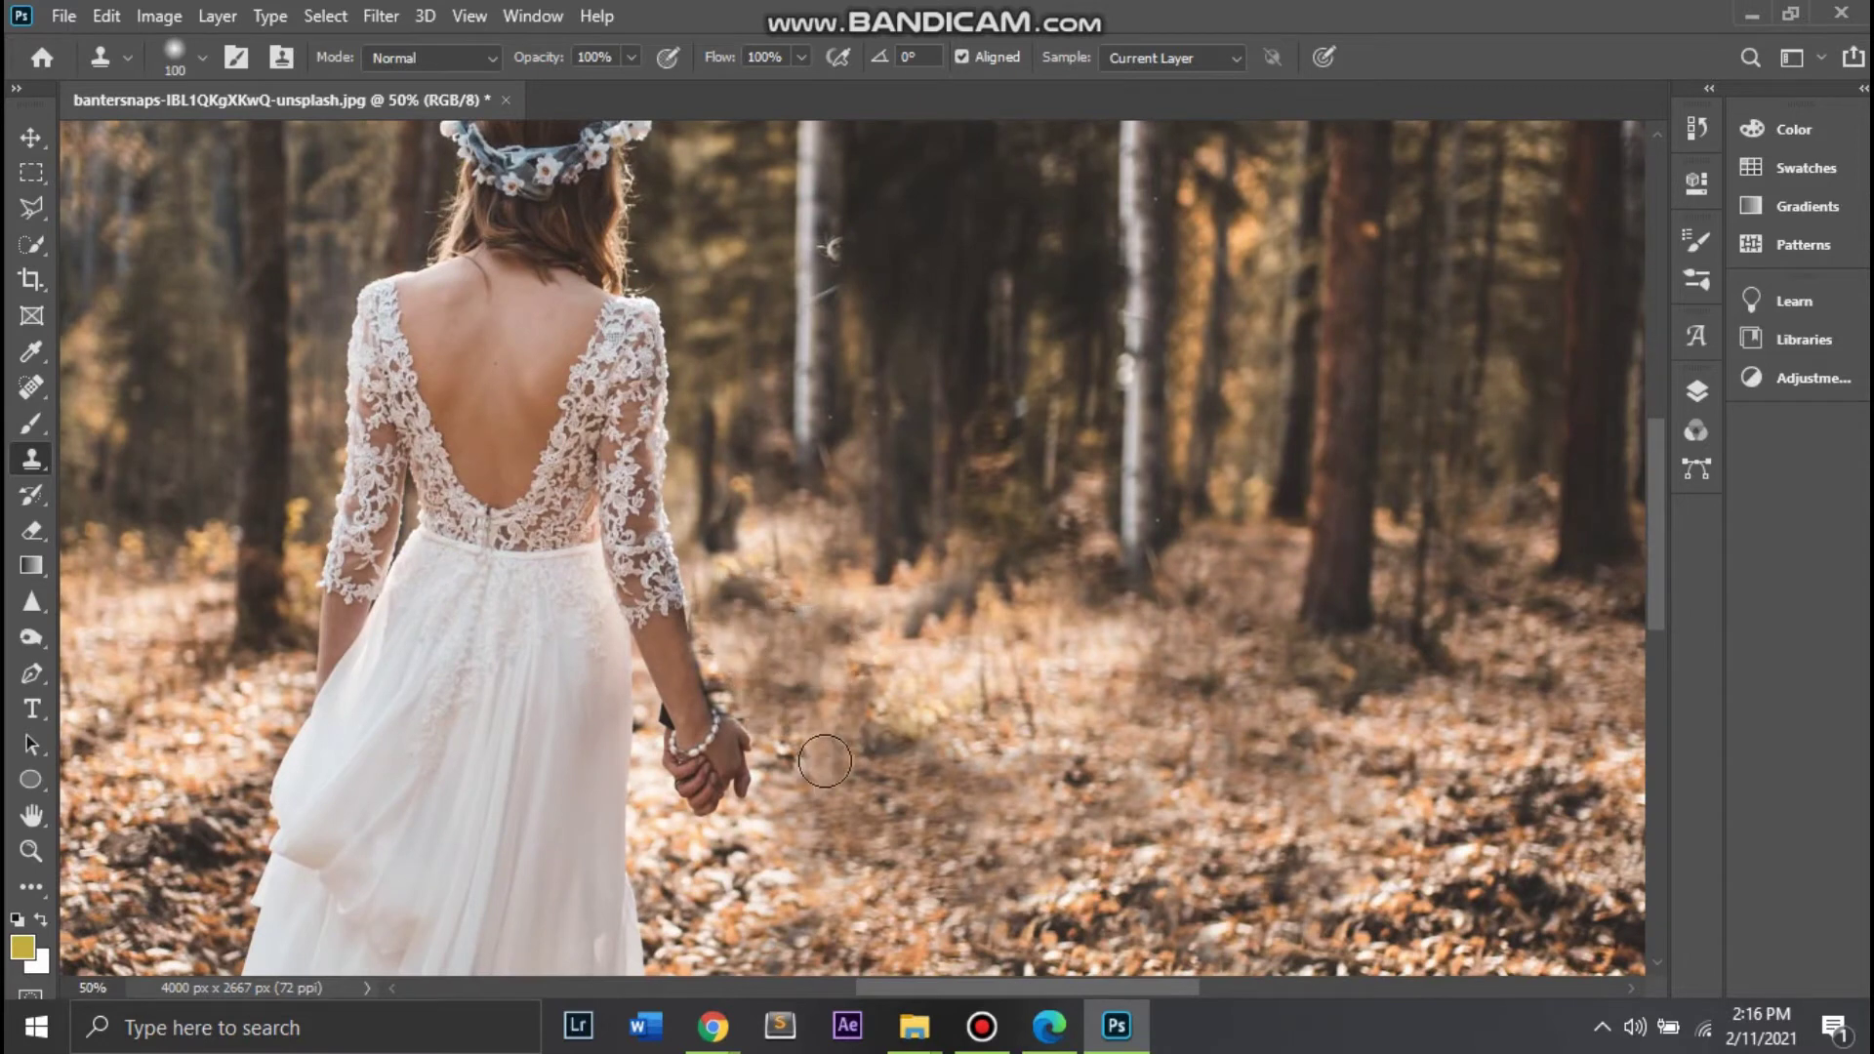
{"action": "left_click_drag", "start_coordinate": [849, 829], "coordinate": [1031, 665]}
{"action": "key", "text": "ctrl+plus"}
{"action": "key", "text": "ctrl+plus"}
Step: Undo the earlier clone around the fingertip and clone background over the jutting fingertip
{"action": "left_click_drag", "start_coordinate": [839, 383], "coordinate": [697, 272]}
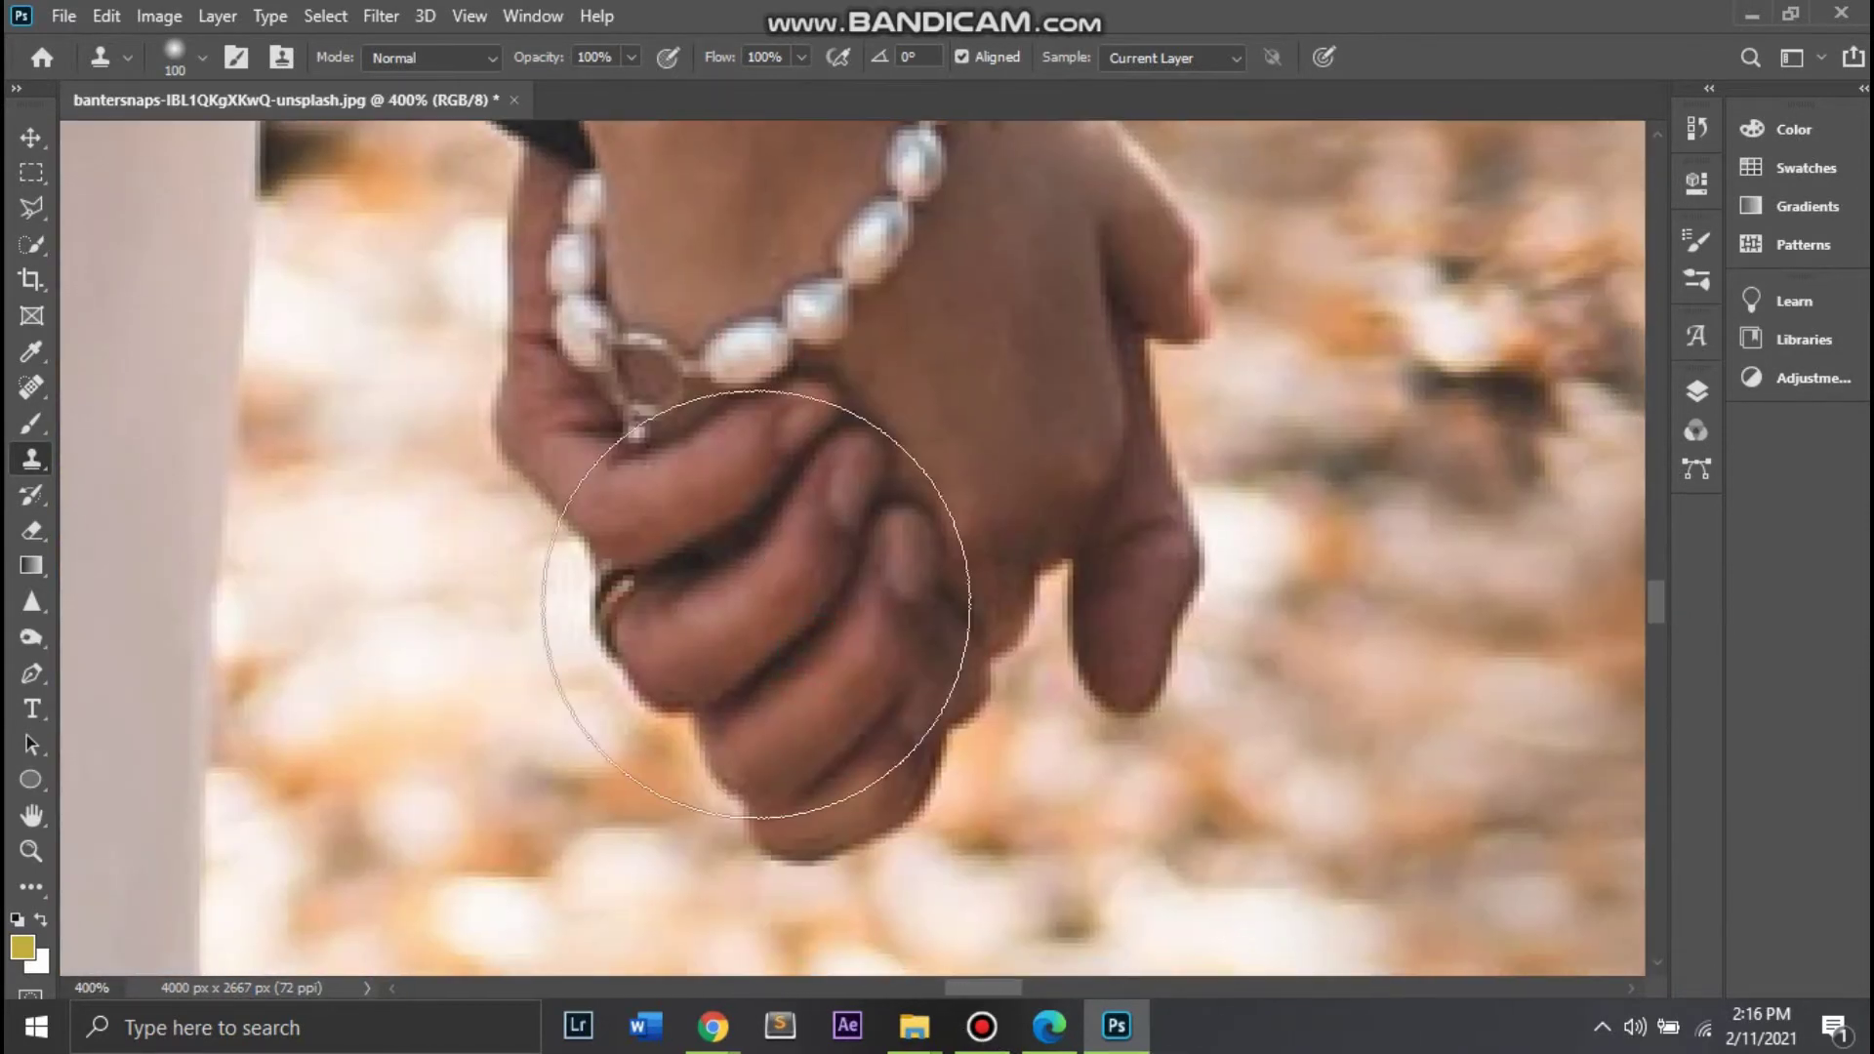
{"action": "left_click_drag", "start_coordinate": [1366, 935], "coordinate": [1259, 740]}
{"action": "key", "text": "ctrl+z"}
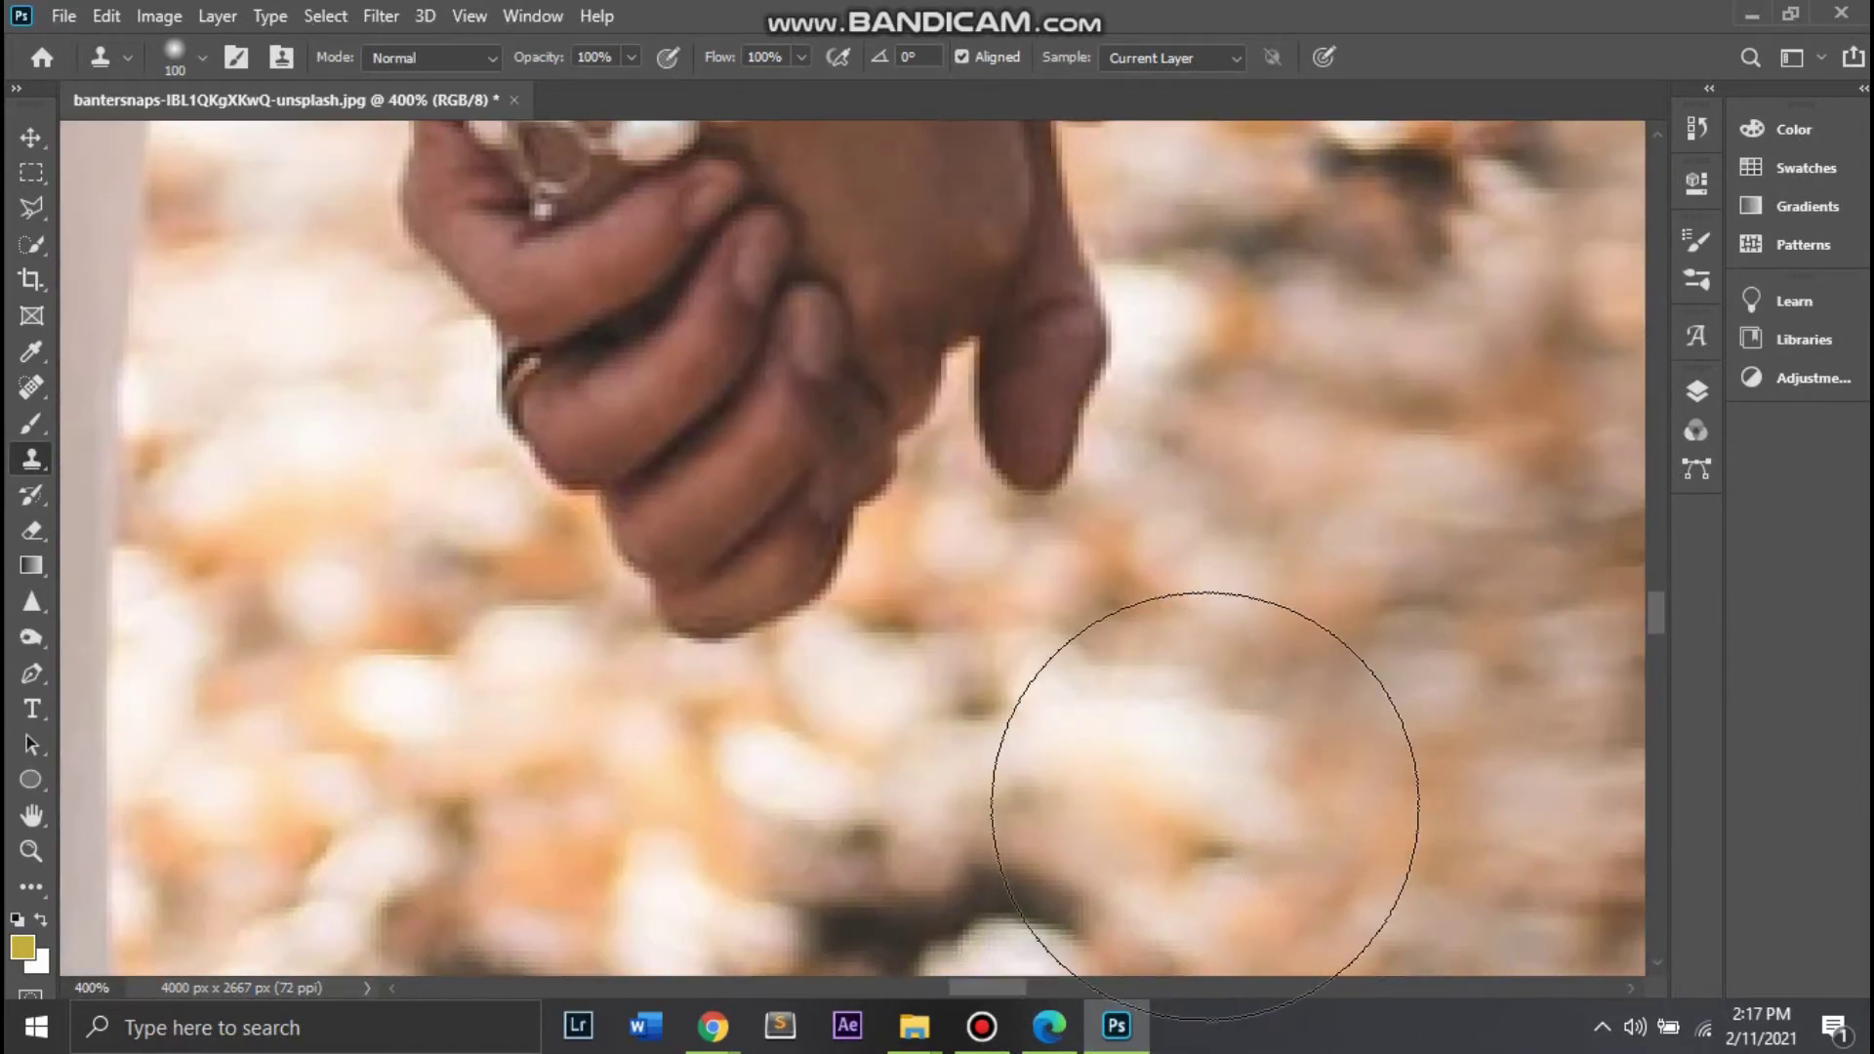
{"action": "key", "text": "p"}
{"action": "key", "text": "s"}
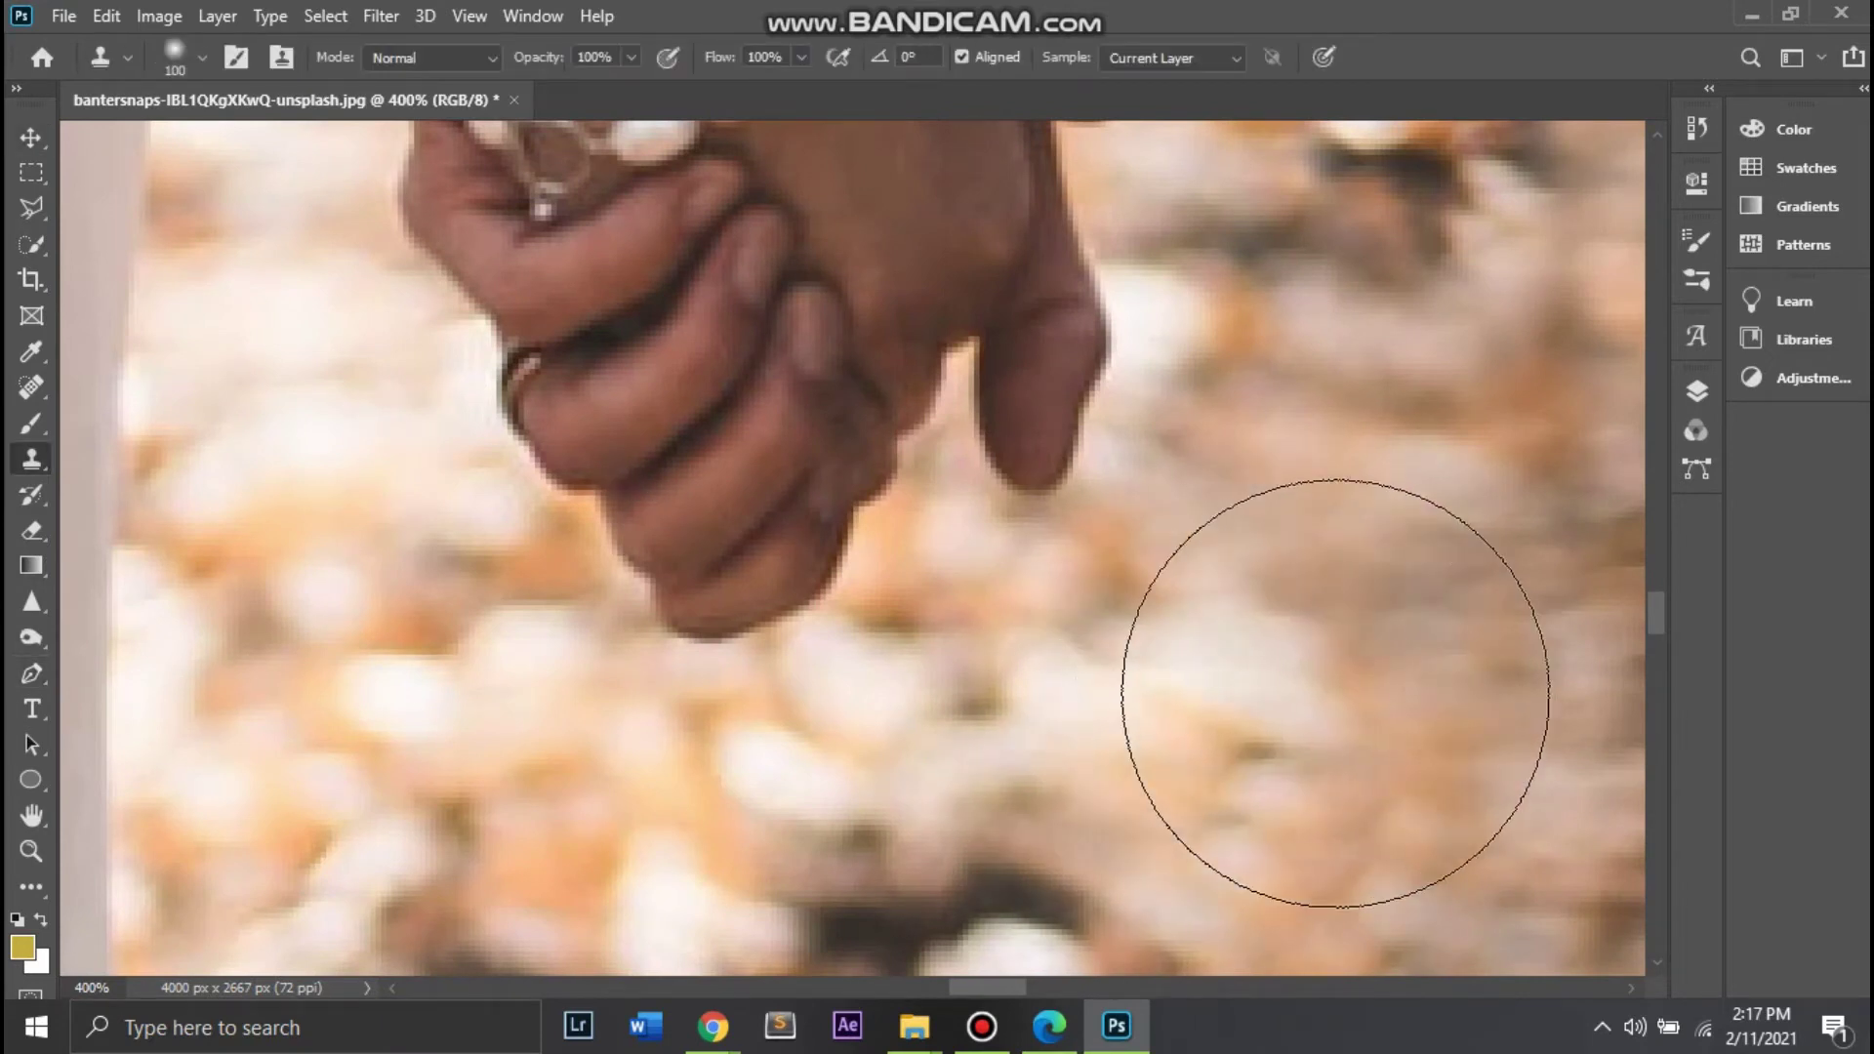
{"action": "left_click", "coordinate": [786, 670]}
{"action": "left_click_drag", "start_coordinate": [894, 614], "coordinate": [699, 662]}
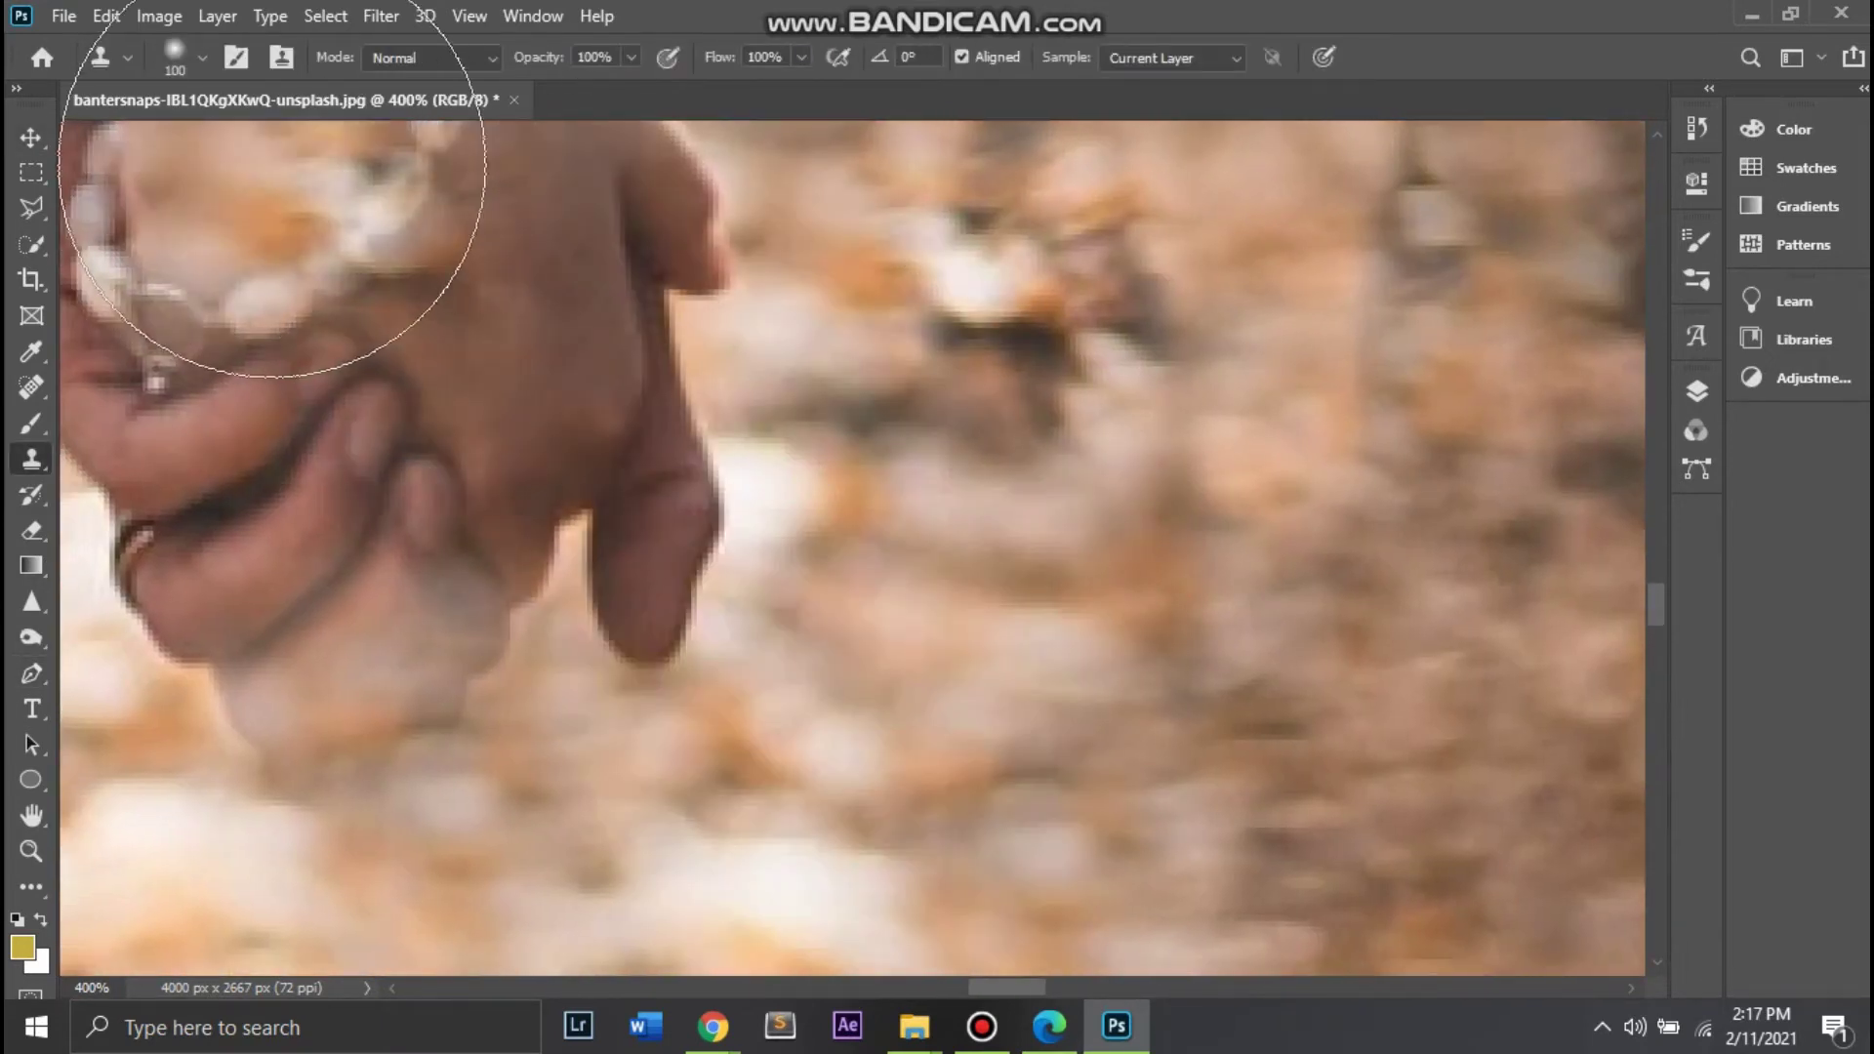
Step: Switch to a Hard Round brush at size 35, clone right of the hand, then shrink to 9
{"action": "left_click", "coordinate": [181, 58]}
{"action": "left_click", "coordinate": [196, 424]}
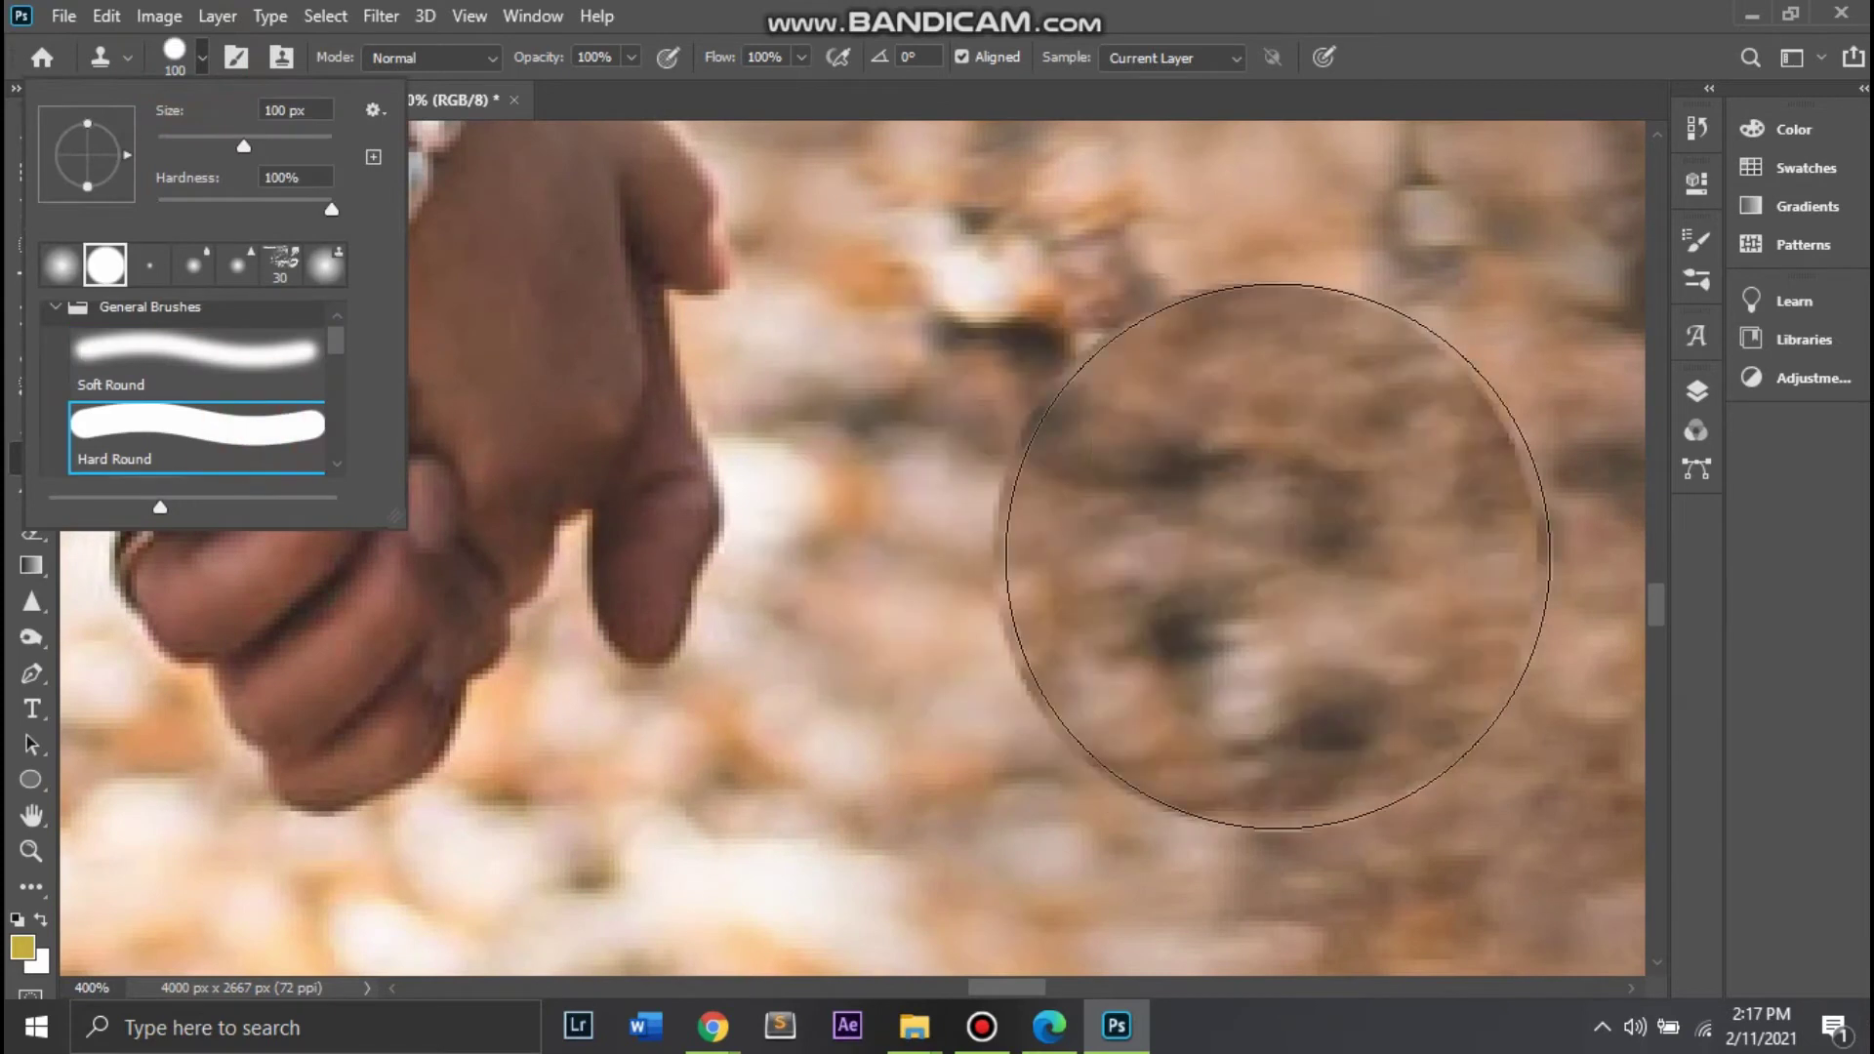
{"action": "key", "text": "bracketleft"}
{"action": "key", "text": "bracketleft"}
{"action": "key", "text": "bracketleft"}
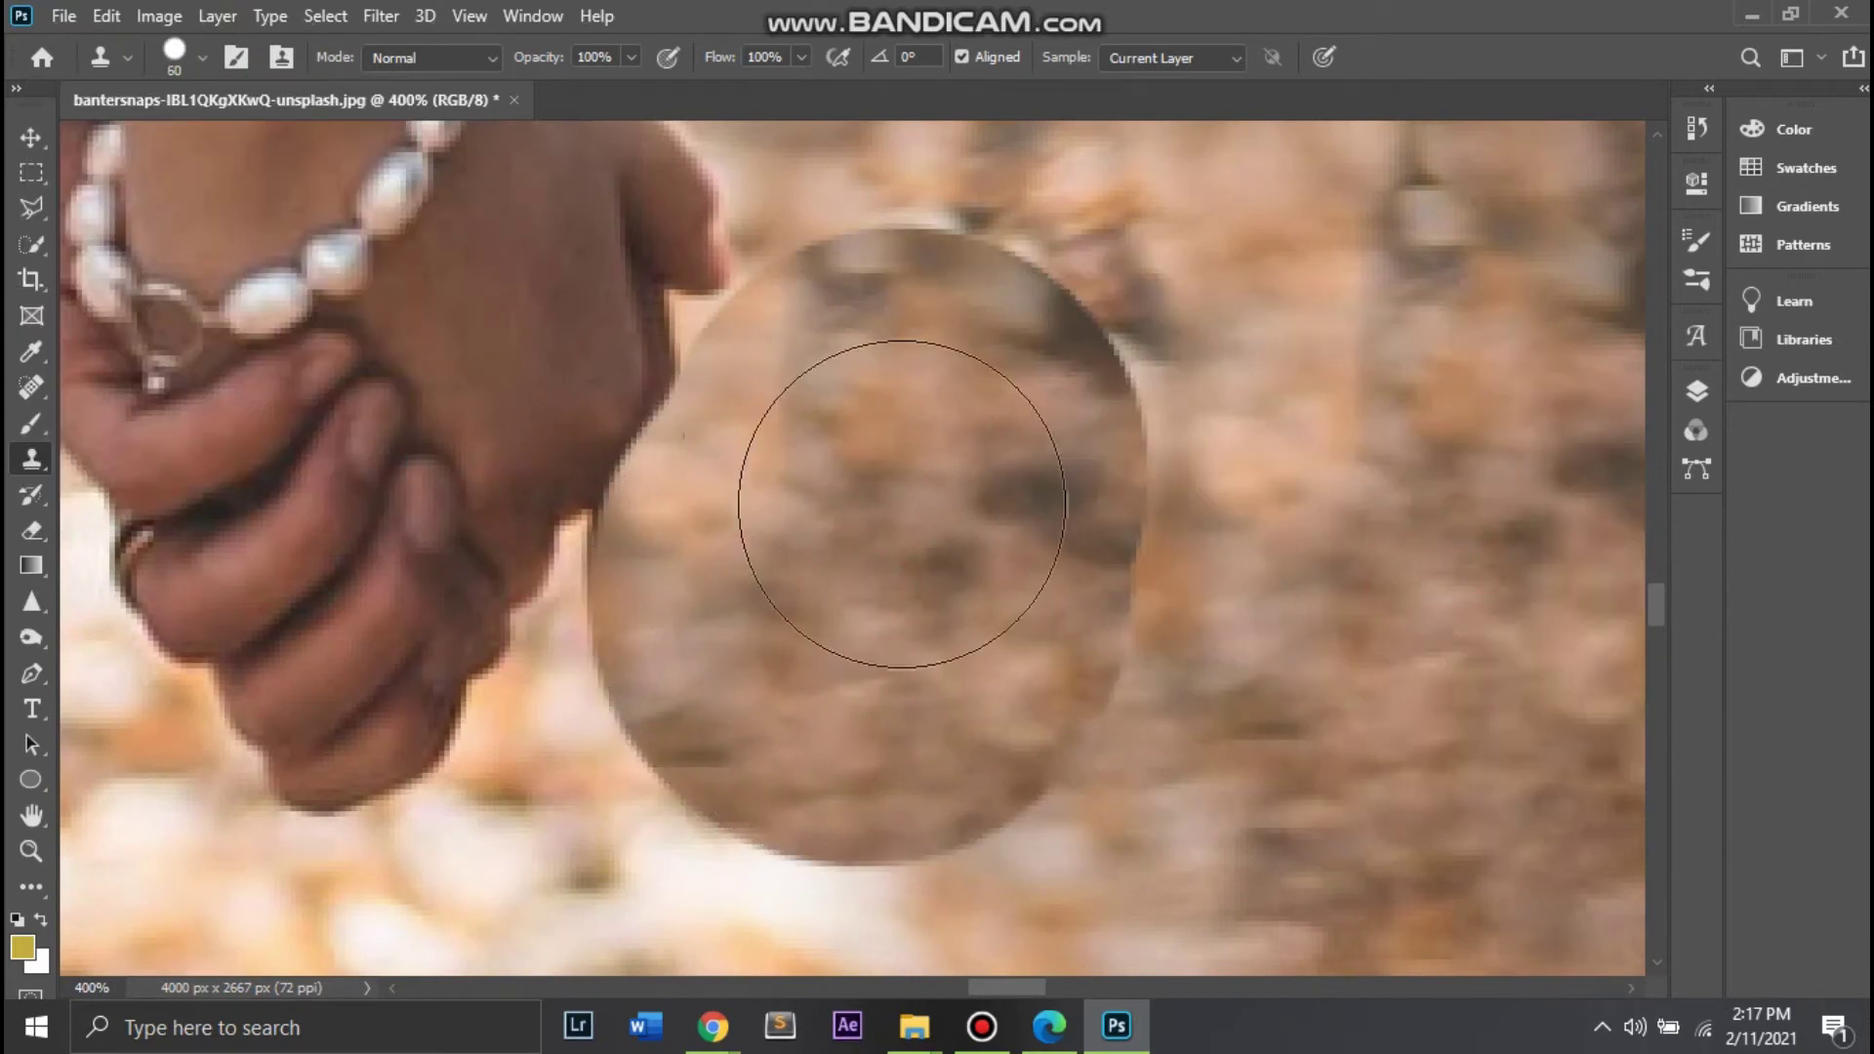
{"action": "key", "text": "bracketleft"}
{"action": "key", "text": "bracketleft"}
{"action": "left_click_drag", "start_coordinate": [666, 584], "coordinate": [714, 467]}
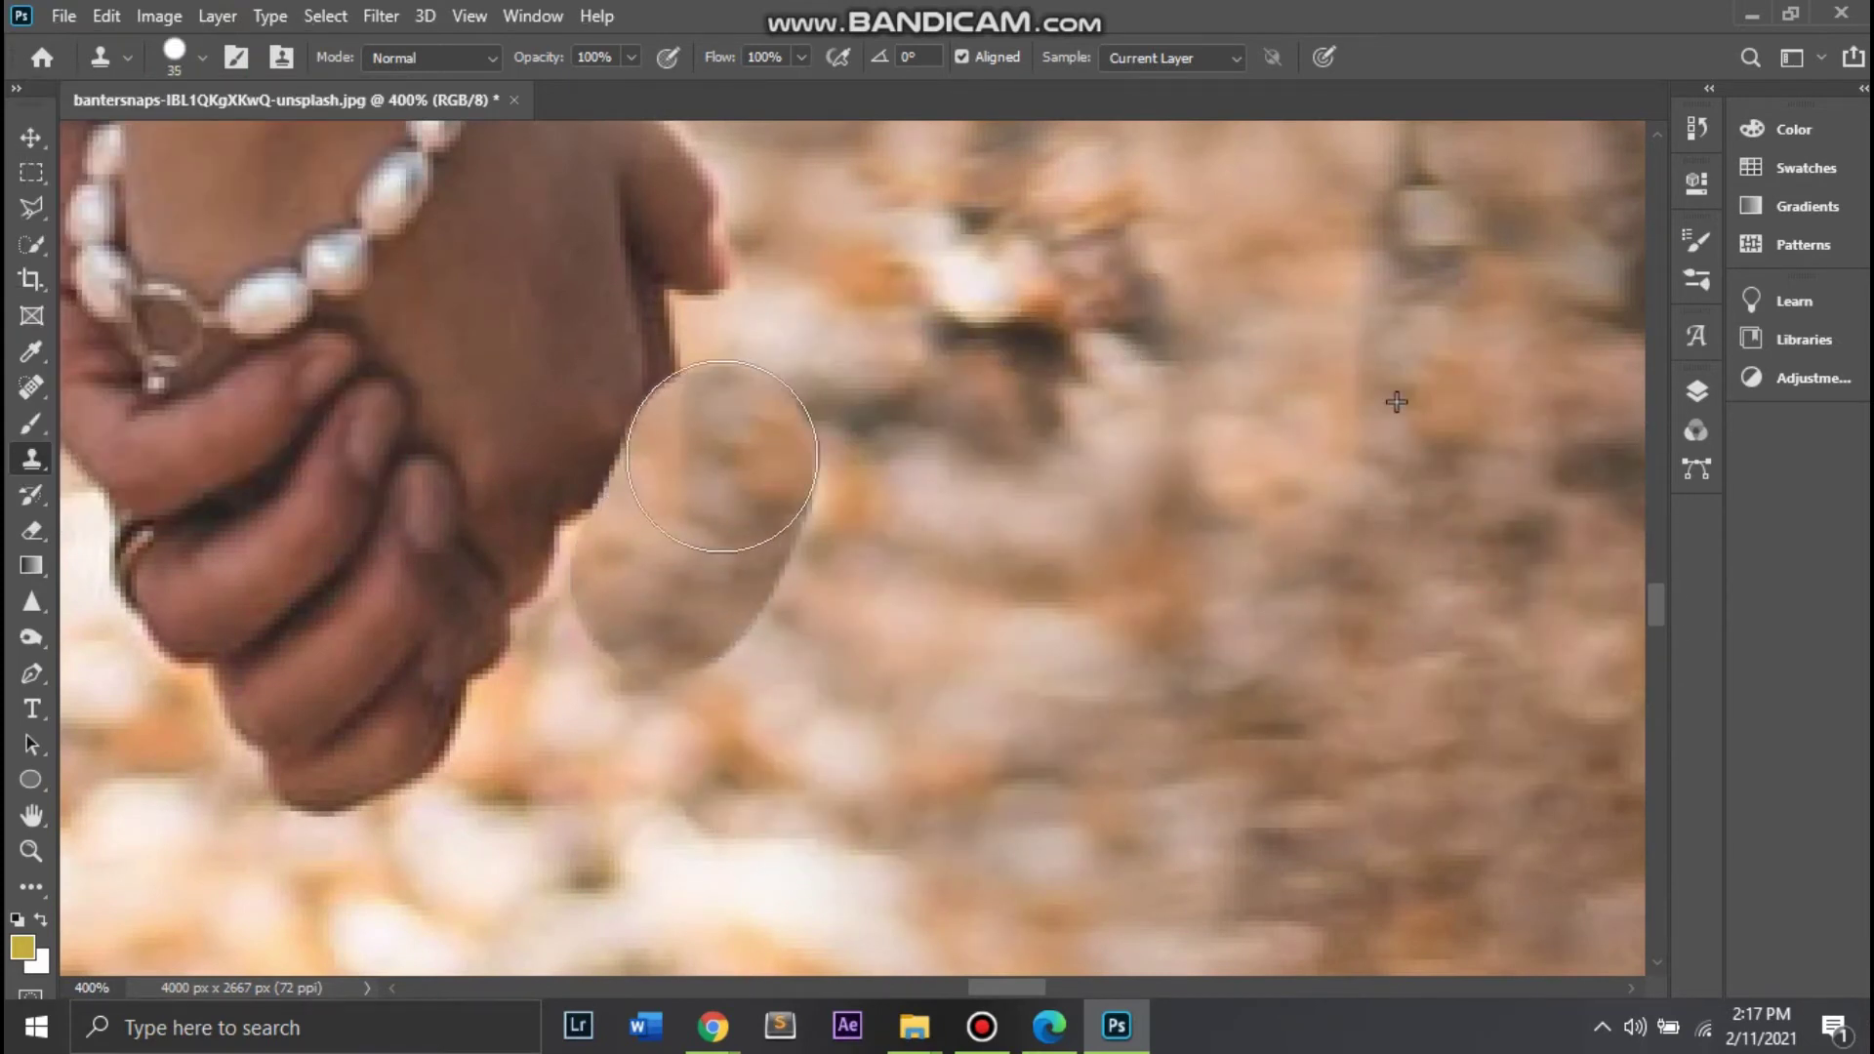
{"action": "key", "text": "bracketleft"}
{"action": "key", "text": "bracketleft"}
{"action": "key", "text": "bracketleft"}
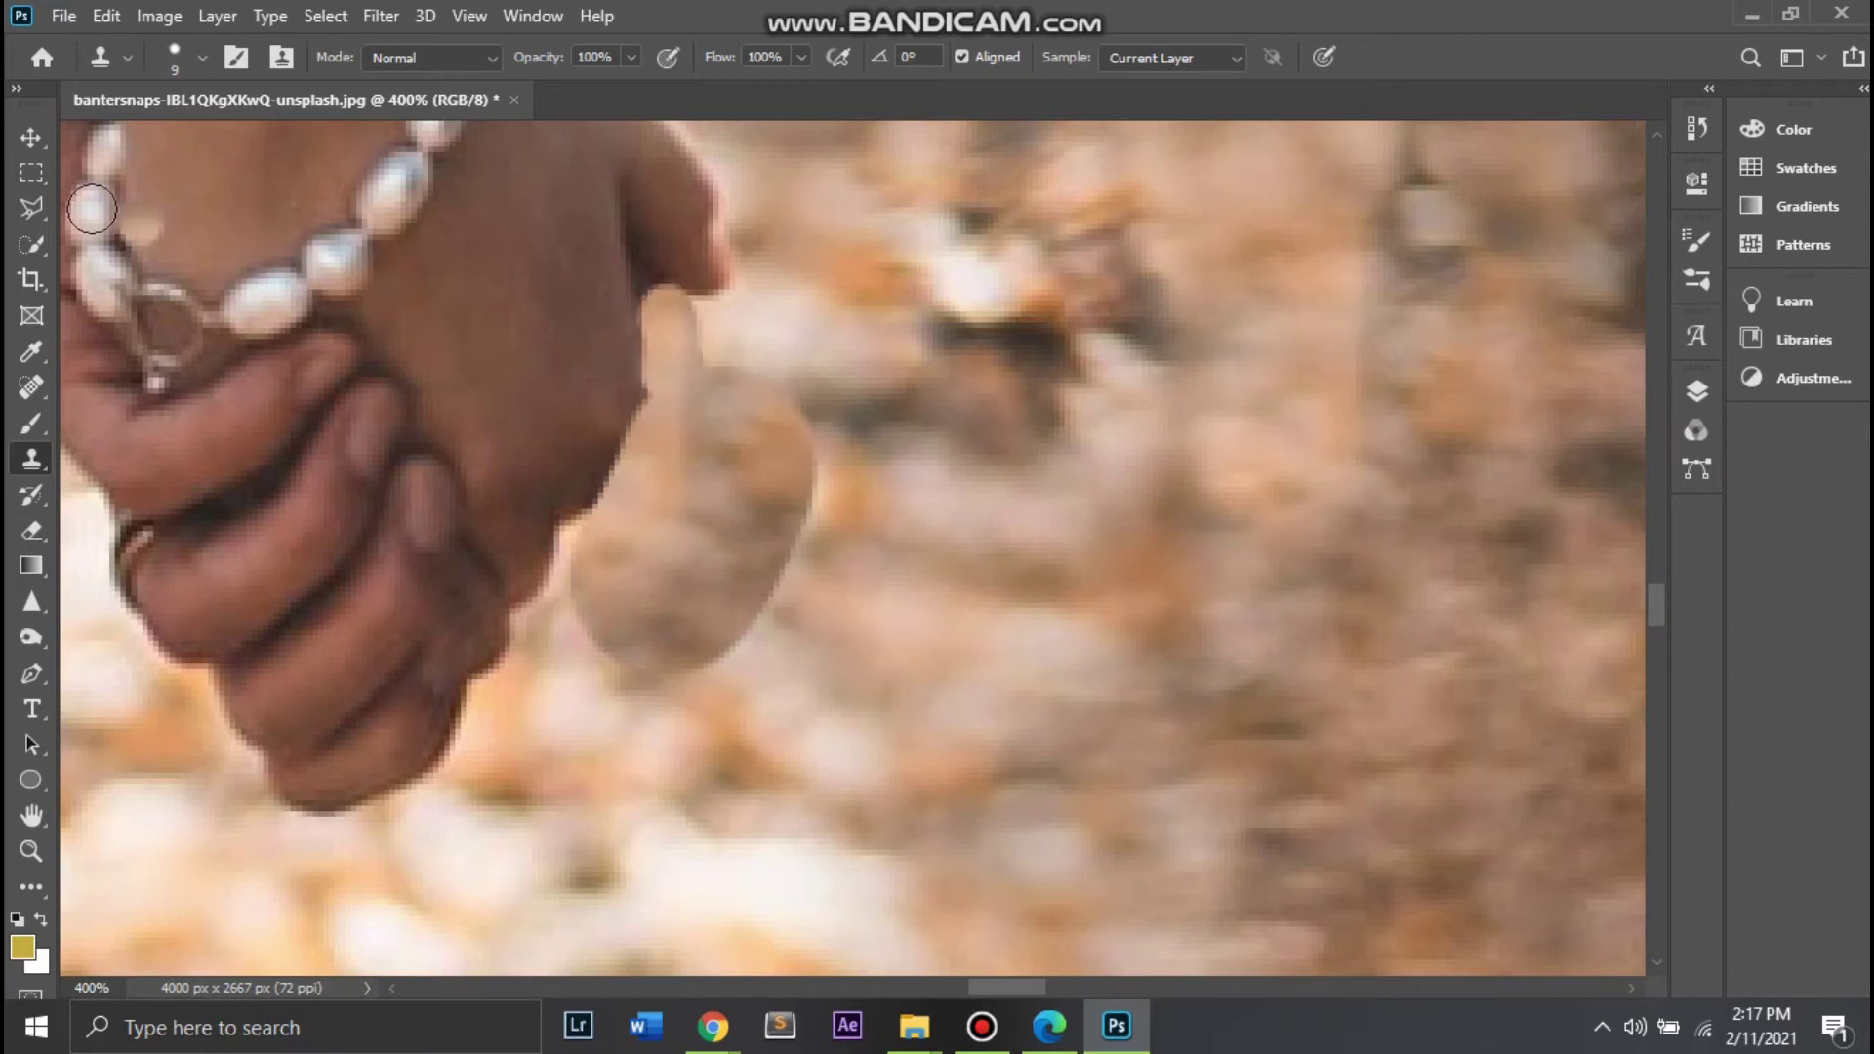
Step: Darken the bright patch right of the hand and clone over the dark clothing left of the arm
{"action": "left_click", "coordinate": [202, 57]}
{"action": "key", "text": "Escape"}
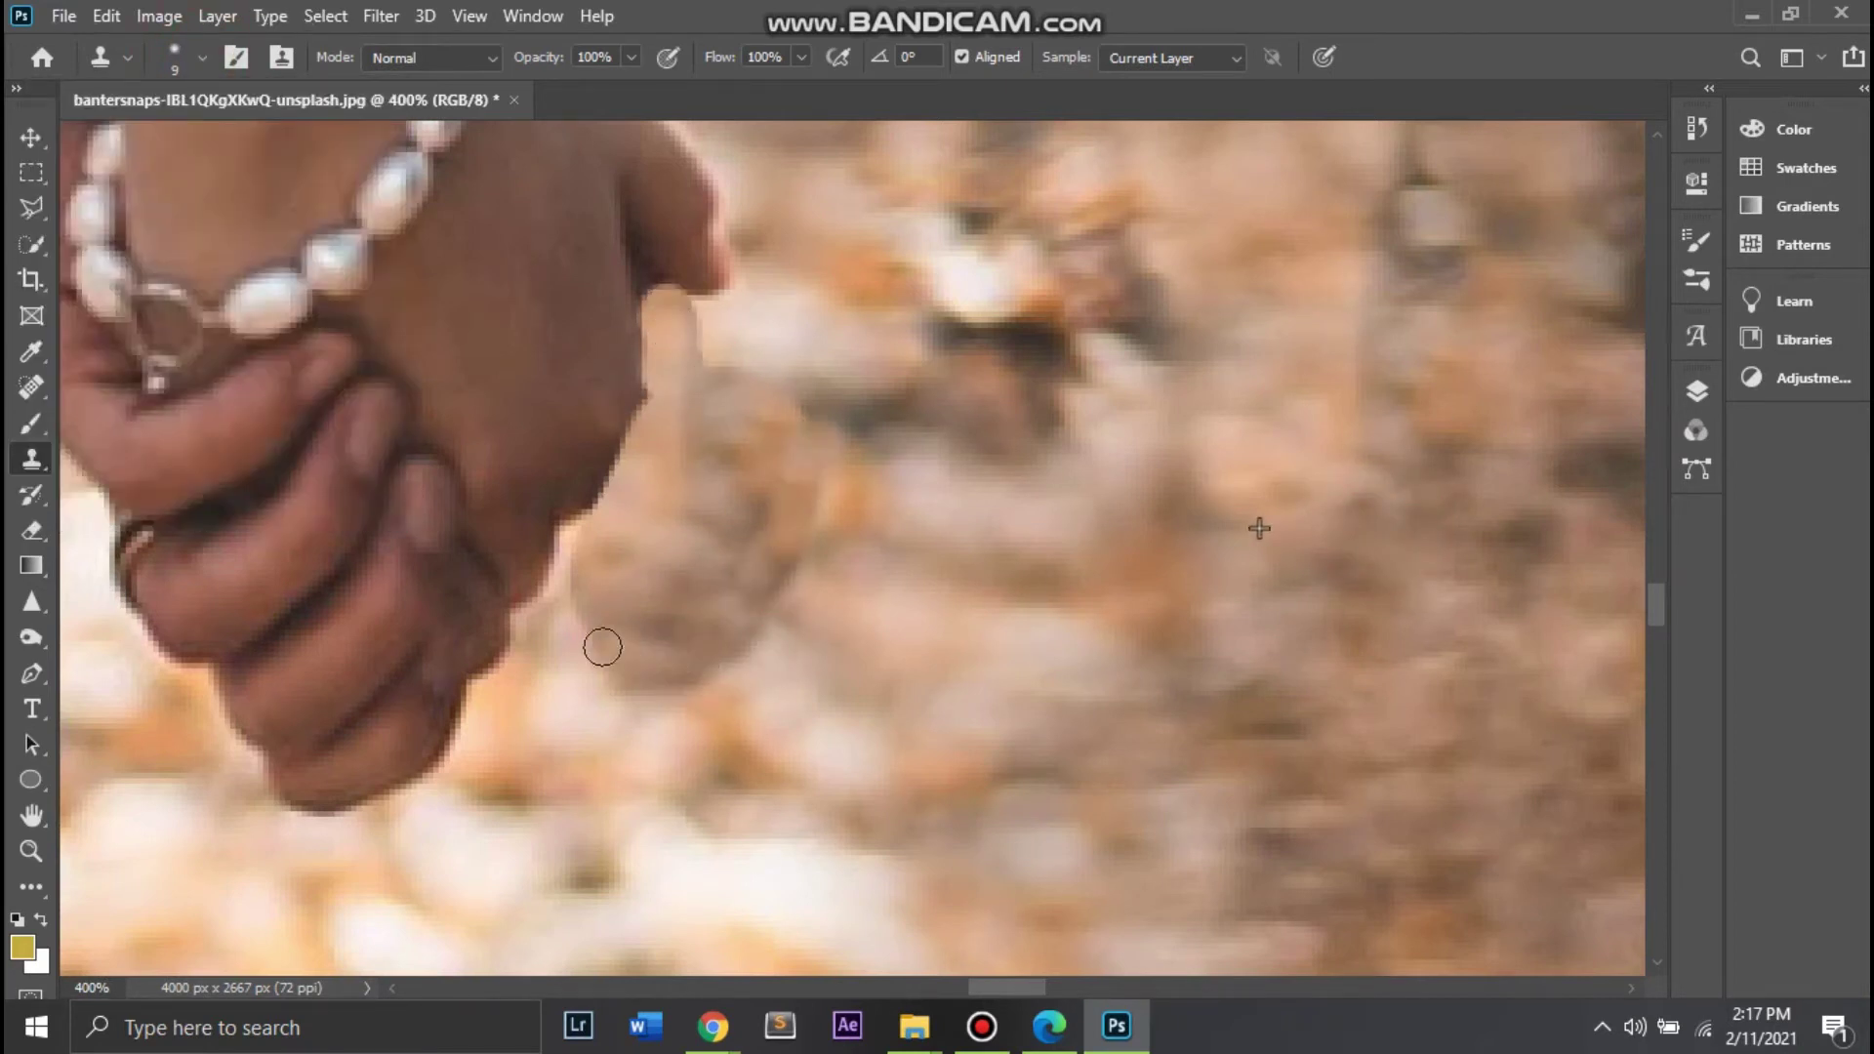
{"action": "left_click_drag", "start_coordinate": [795, 397], "coordinate": [784, 386]}
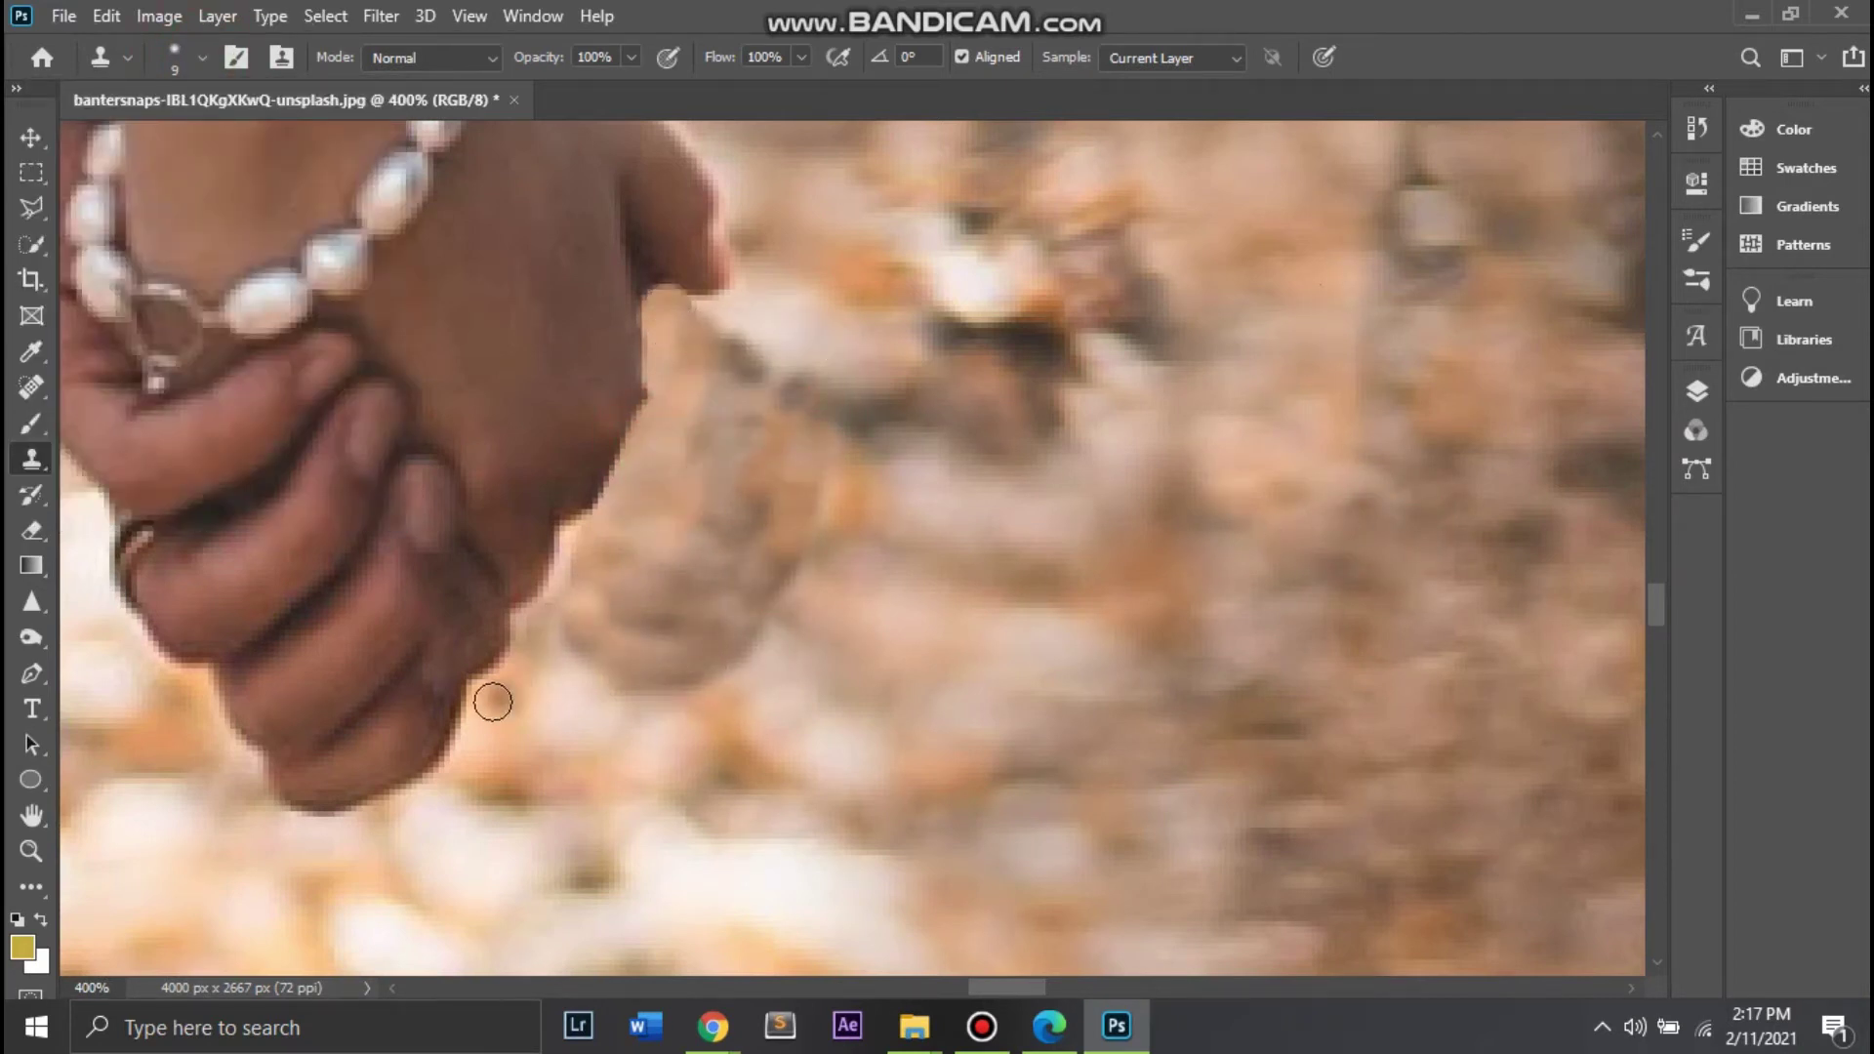
{"action": "scroll", "coordinate": [683, 693], "scroll_direction": "up", "scroll_amount": 5}
{"action": "scroll", "coordinate": [869, 585], "scroll_direction": "up", "scroll_amount": 3}
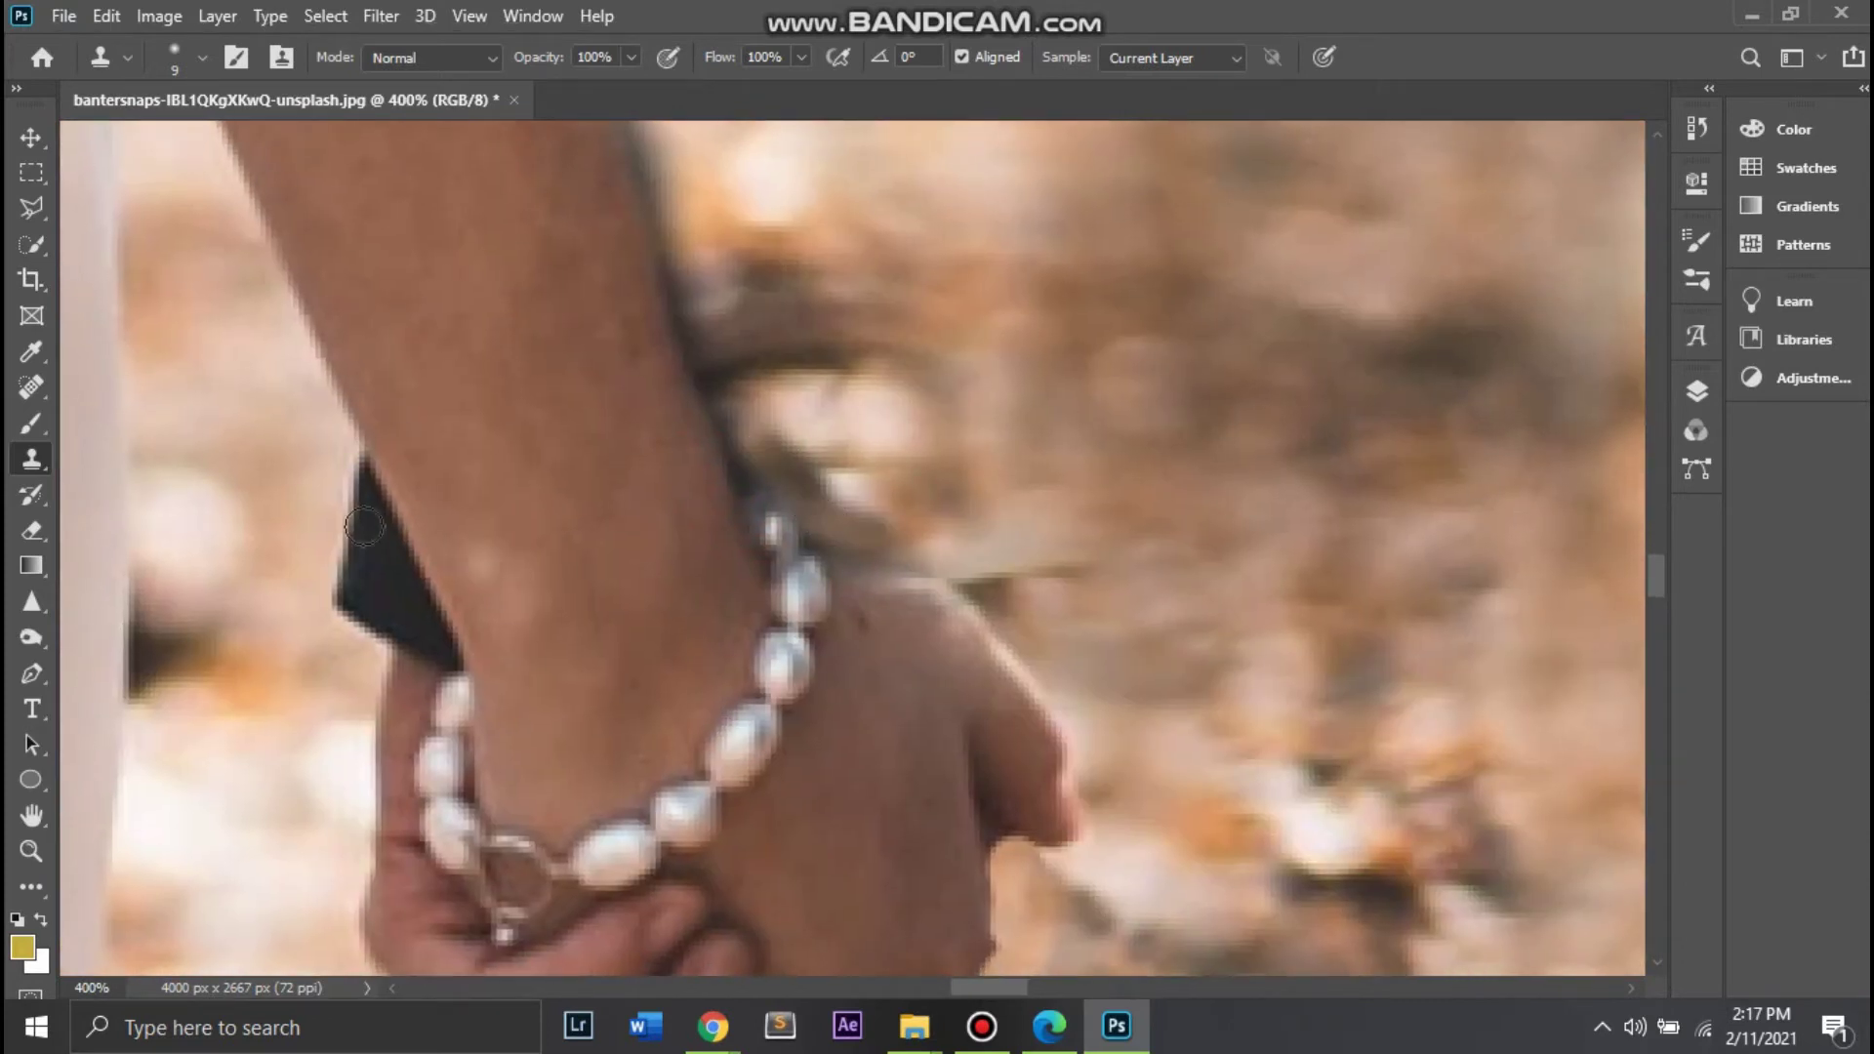
{"action": "left_click", "coordinate": [240, 552], "text": "alt"}
{"action": "left_click_drag", "start_coordinate": [339, 463], "coordinate": [423, 633]}
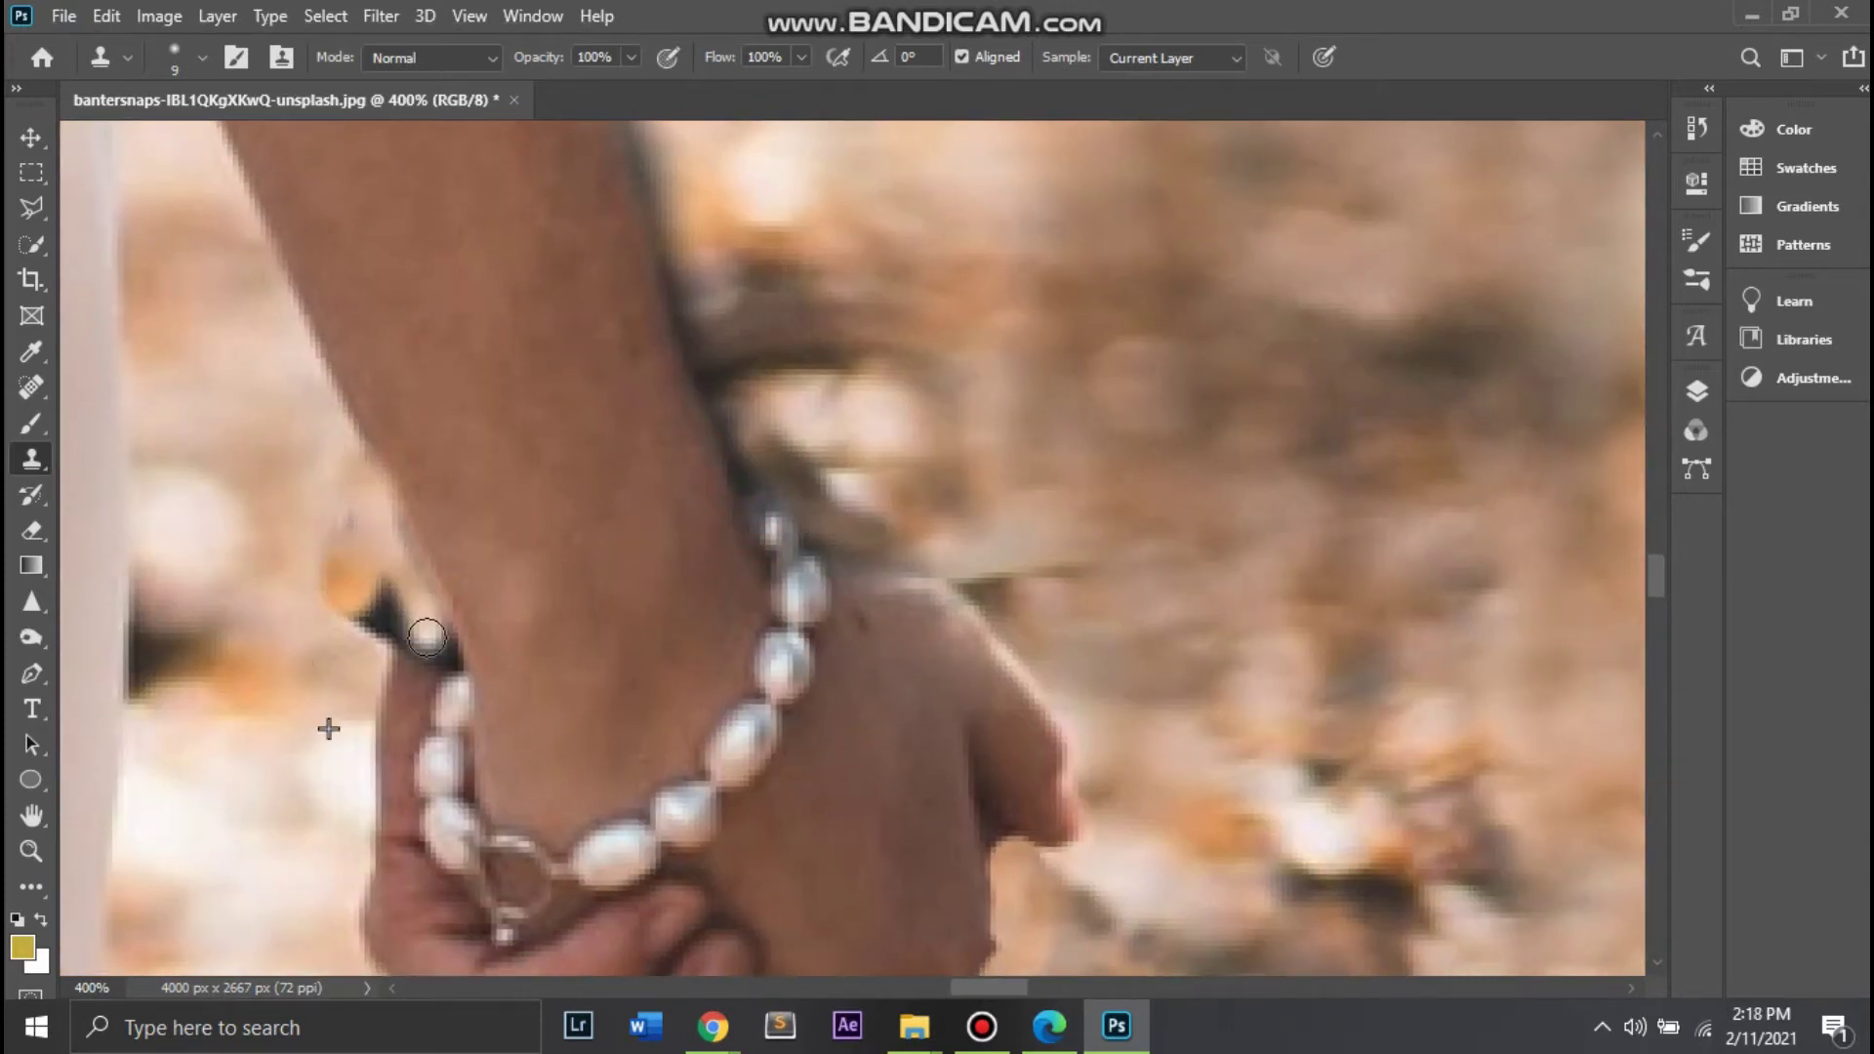
Step: Clone background over the hand's left and lower edges around the bracelet
{"action": "scroll", "coordinate": [423, 634], "scroll_direction": "down", "scroll_amount": 3}
{"action": "scroll", "coordinate": [422, 634], "scroll_direction": "left", "scroll_amount": 2}
{"action": "scroll", "coordinate": [498, 352], "scroll_direction": "down", "scroll_amount": 3}
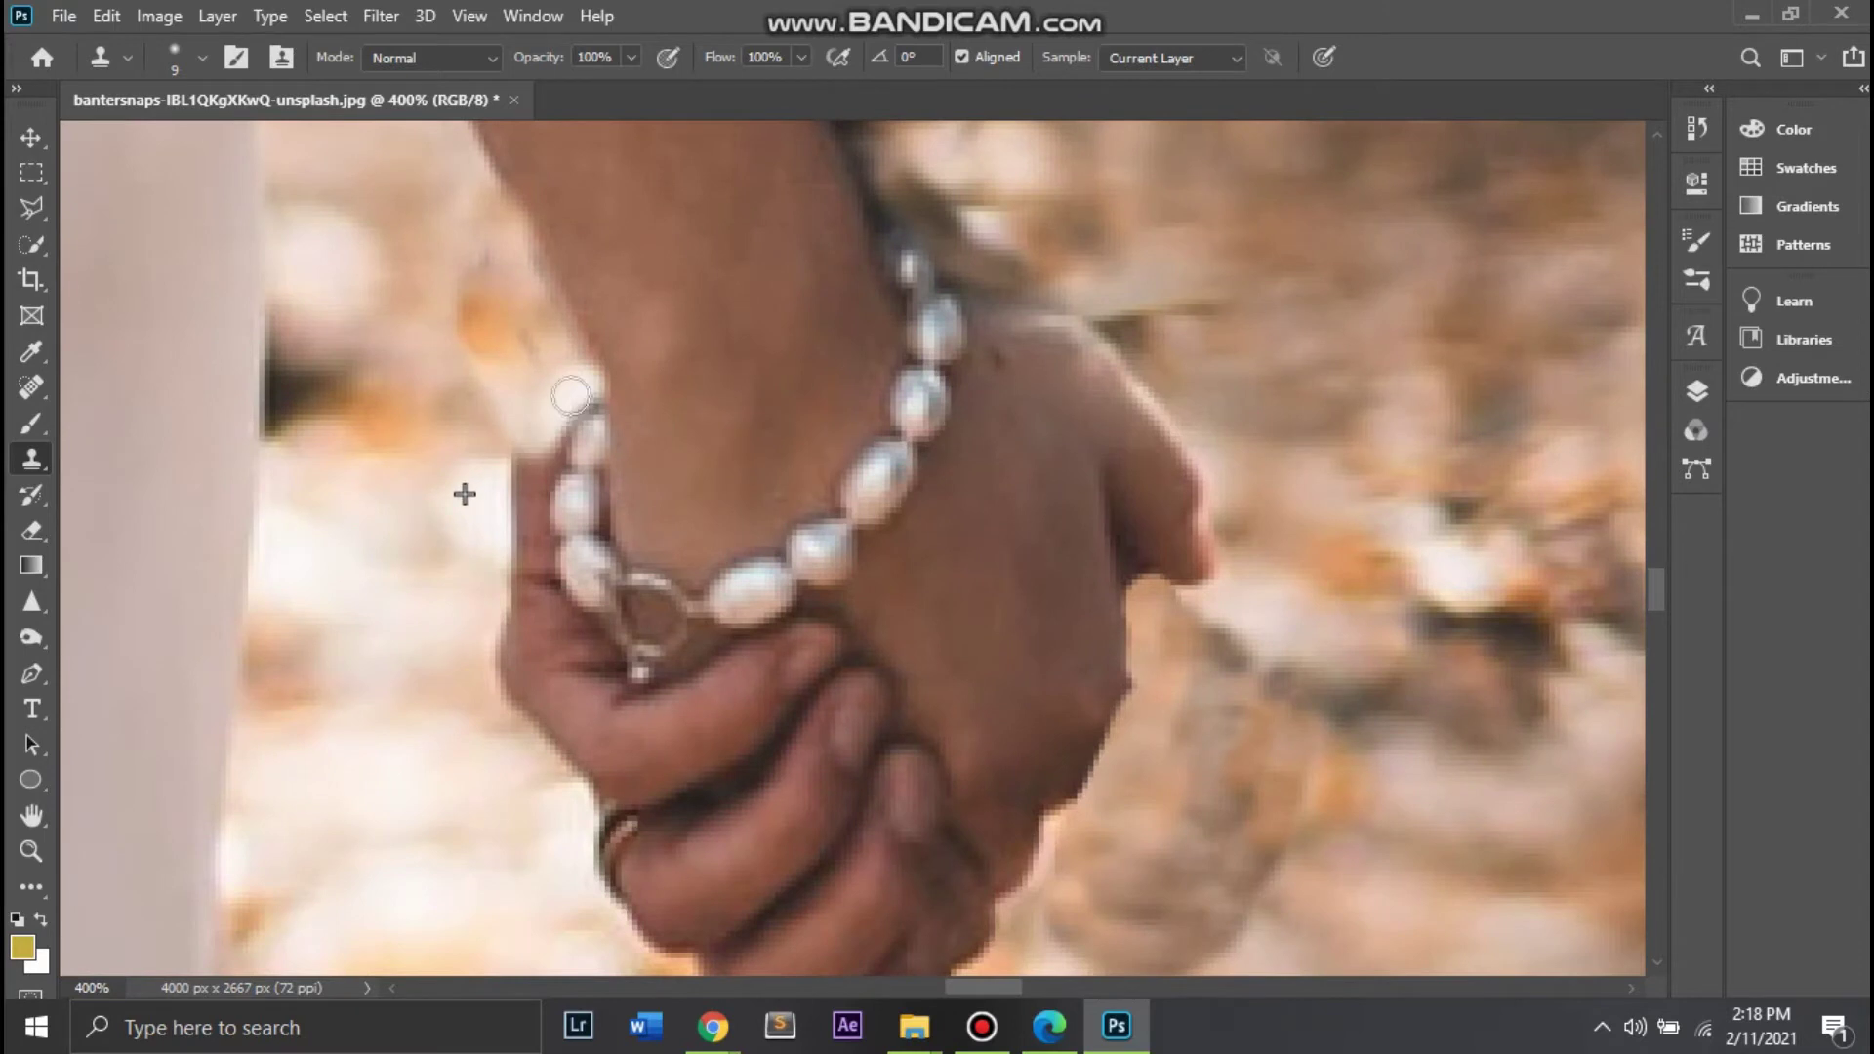
{"action": "left_click_drag", "start_coordinate": [541, 451], "coordinate": [552, 626]}
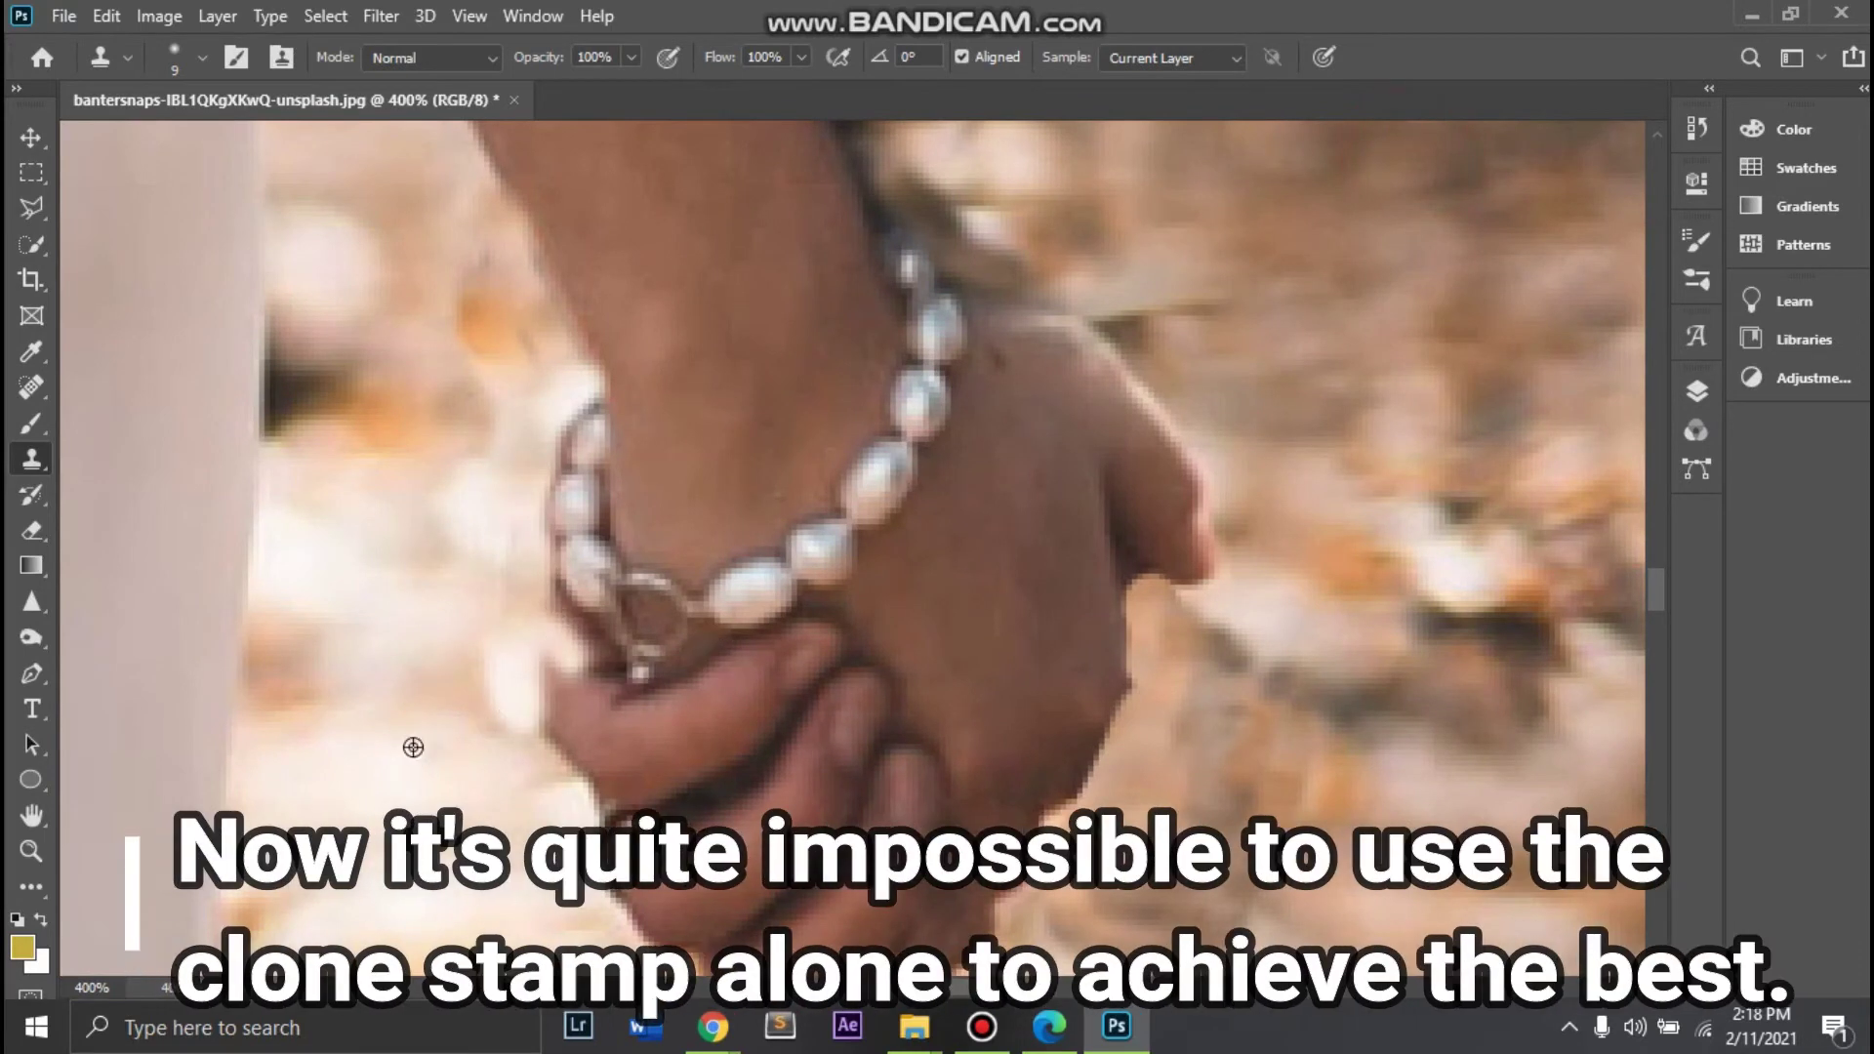
{"action": "mouse_move", "coordinate": [563, 748]}
{"action": "left_mouse_down"}
{"action": "mouse_move", "coordinate": [573, 652]}
{"action": "mouse_move", "coordinate": [549, 510]}
{"action": "left_mouse_up"}
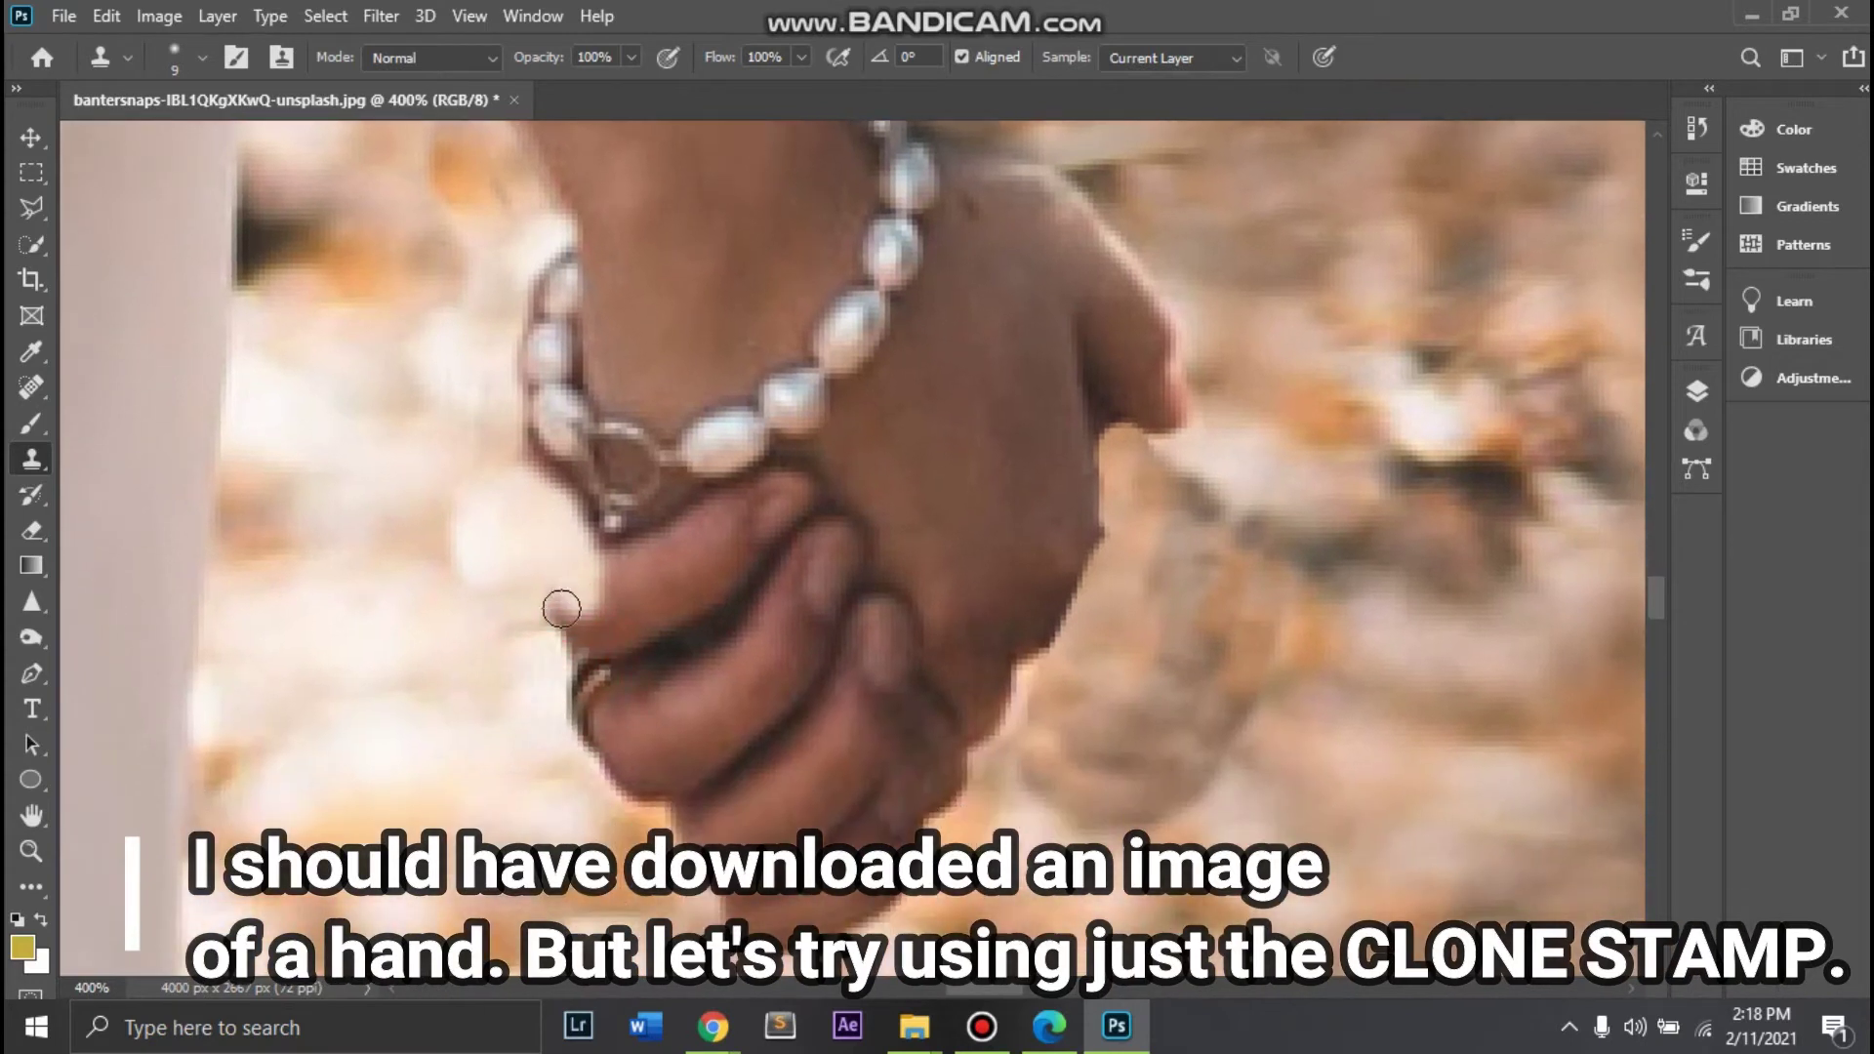
{"action": "mouse_move", "coordinate": [576, 636]}
{"action": "left_mouse_down"}
{"action": "mouse_move", "coordinate": [642, 794]}
{"action": "mouse_move", "coordinate": [718, 830]}
{"action": "mouse_move", "coordinate": [780, 912]}
{"action": "mouse_move", "coordinate": [859, 927]}
{"action": "mouse_move", "coordinate": [950, 837]}
{"action": "mouse_move", "coordinate": [793, 868]}
{"action": "left_mouse_up"}
{"action": "left_click_drag", "start_coordinate": [903, 836], "coordinate": [692, 806]}
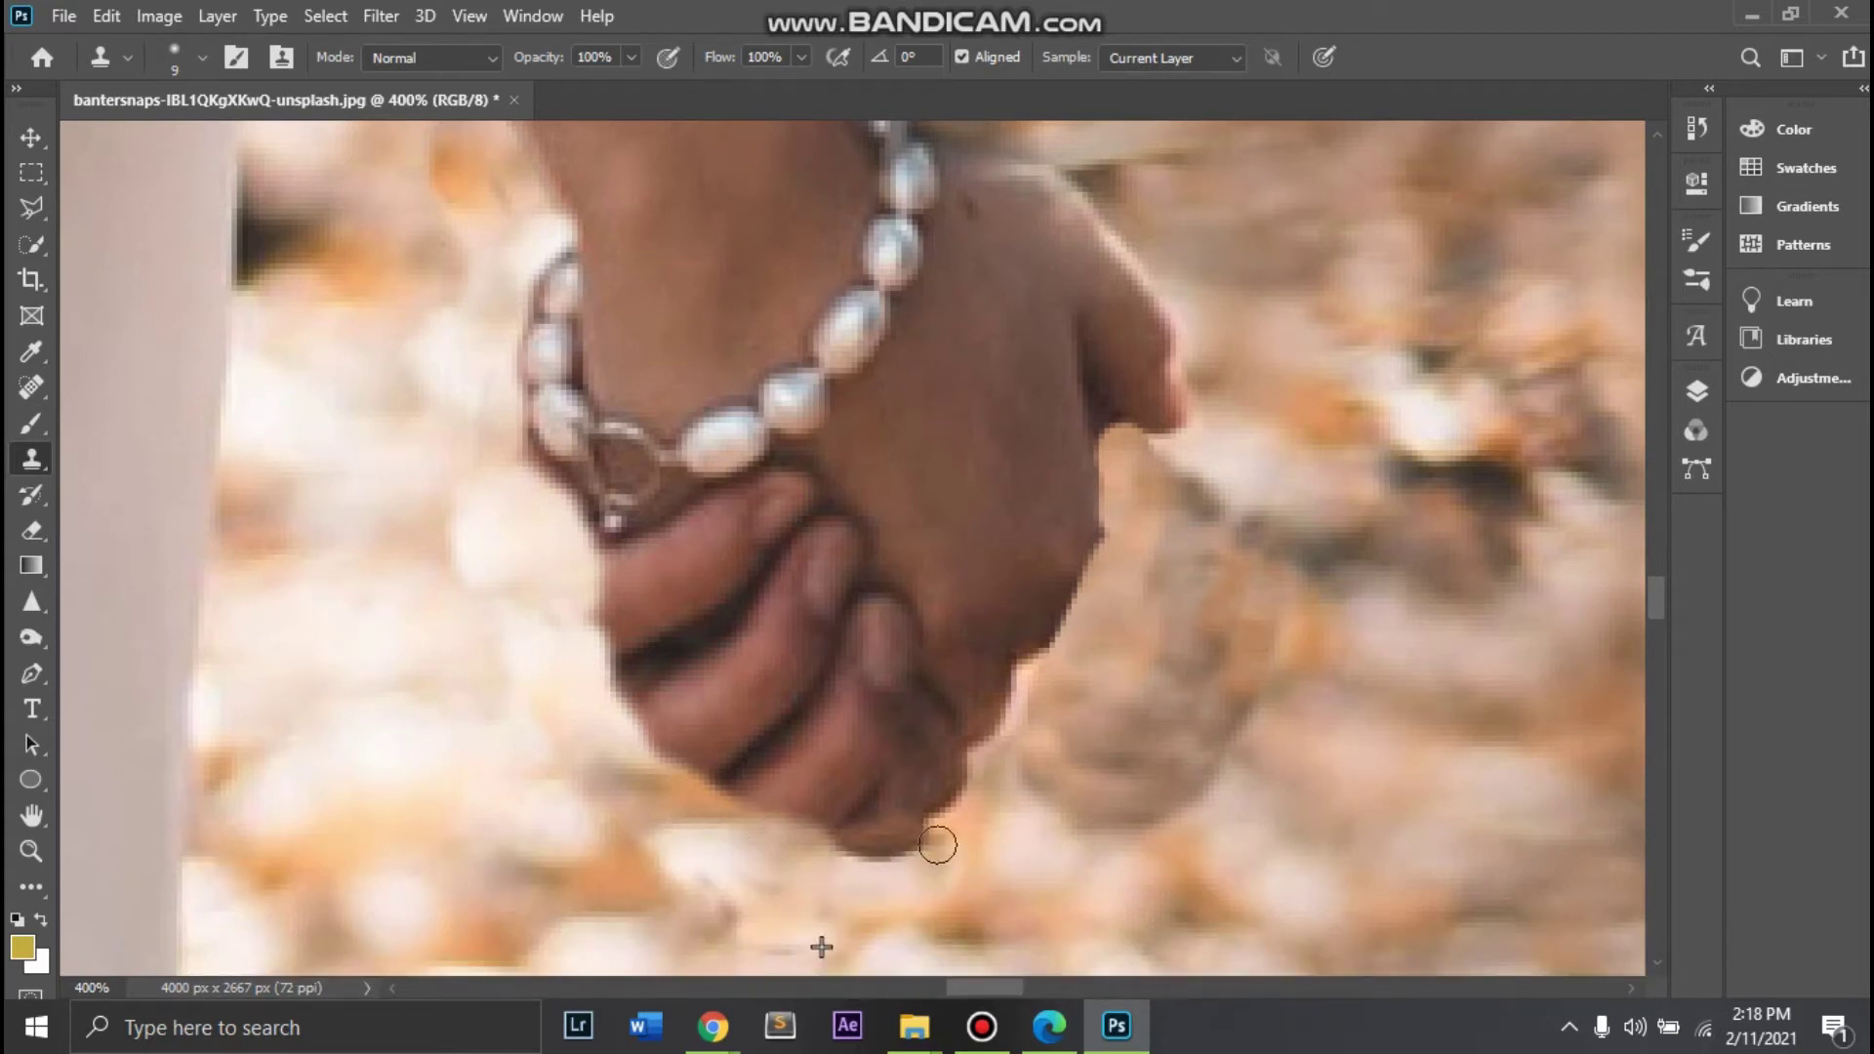
Step: At brush size 20, clone away the ring and smooth the skin and finger crease
{"action": "scroll", "coordinate": [937, 863], "scroll_direction": "down", "scroll_amount": 2}
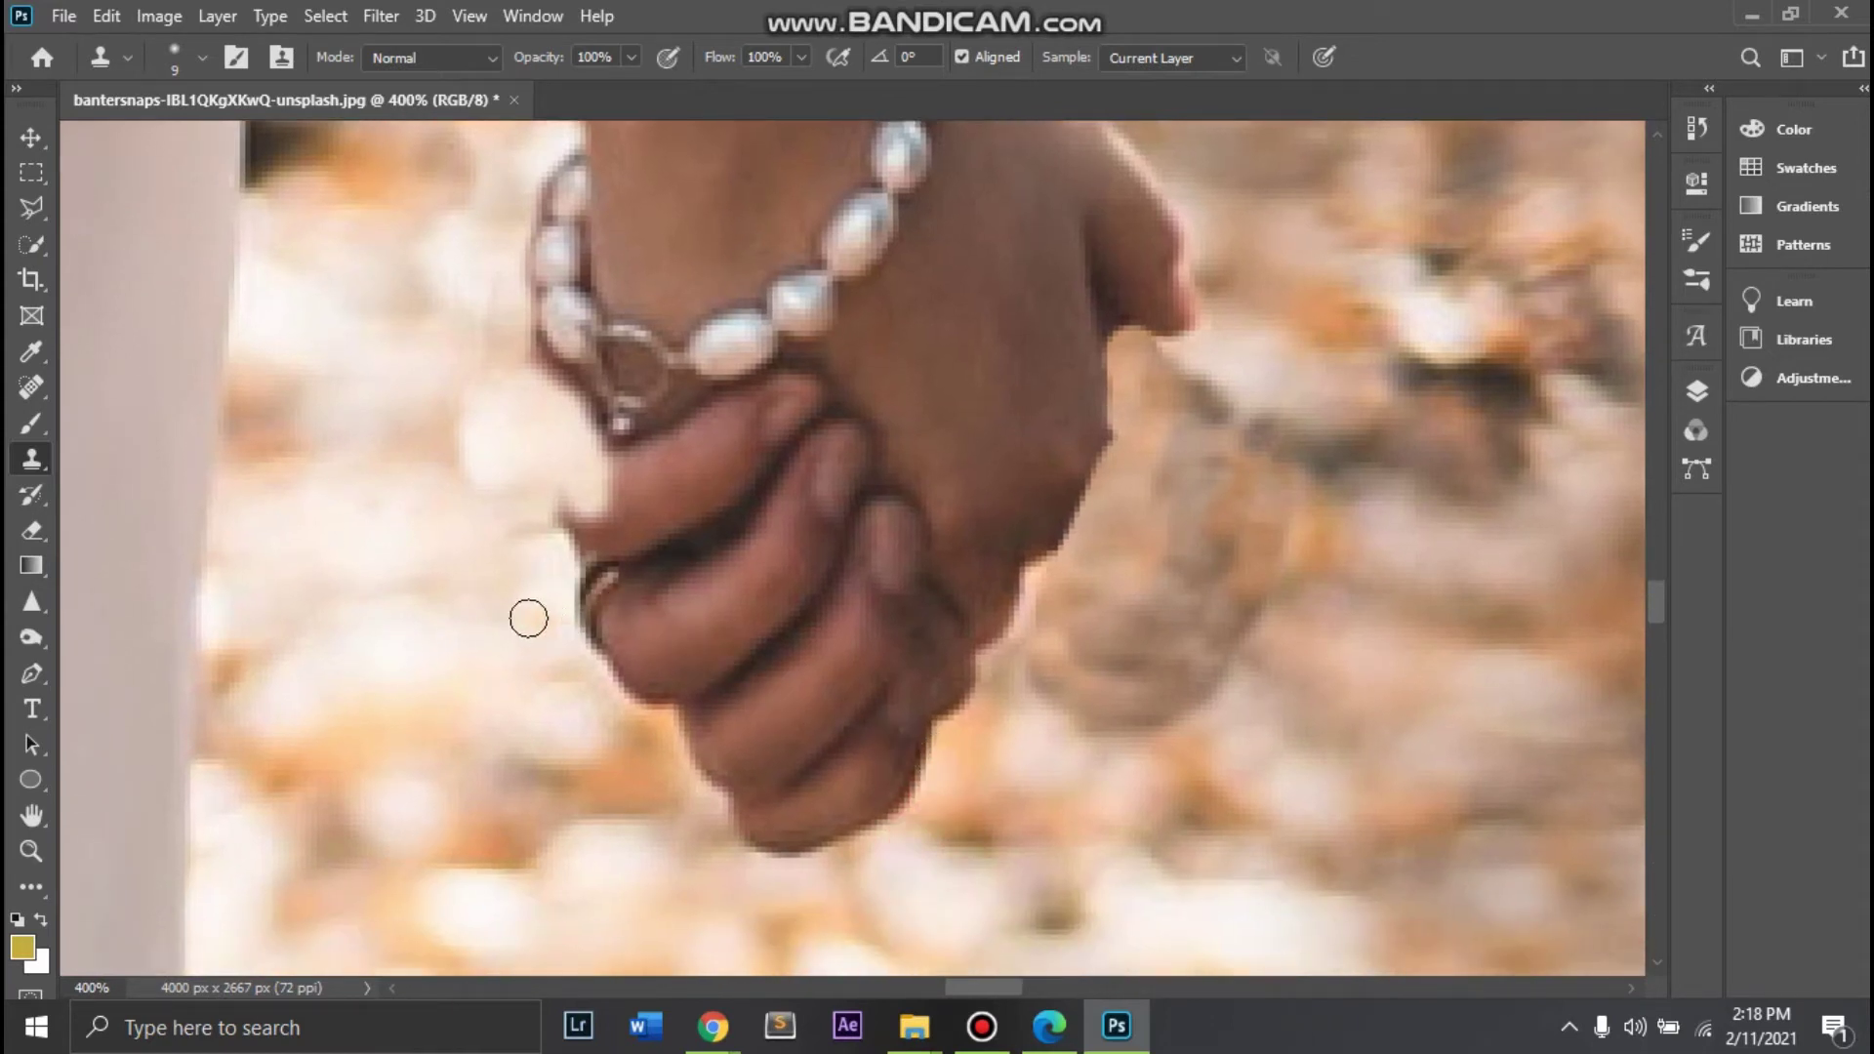
{"action": "left_click", "coordinate": [402, 681], "text": "alt"}
{"action": "key", "text": "]"}
{"action": "mouse_move", "coordinate": [556, 489]}
{"action": "left_mouse_down"}
{"action": "mouse_move", "coordinate": [577, 576]}
{"action": "mouse_move", "coordinate": [556, 576]}
{"action": "mouse_move", "coordinate": [803, 836]}
{"action": "mouse_move", "coordinate": [891, 765]}
{"action": "mouse_move", "coordinate": [697, 746]}
{"action": "left_mouse_up"}
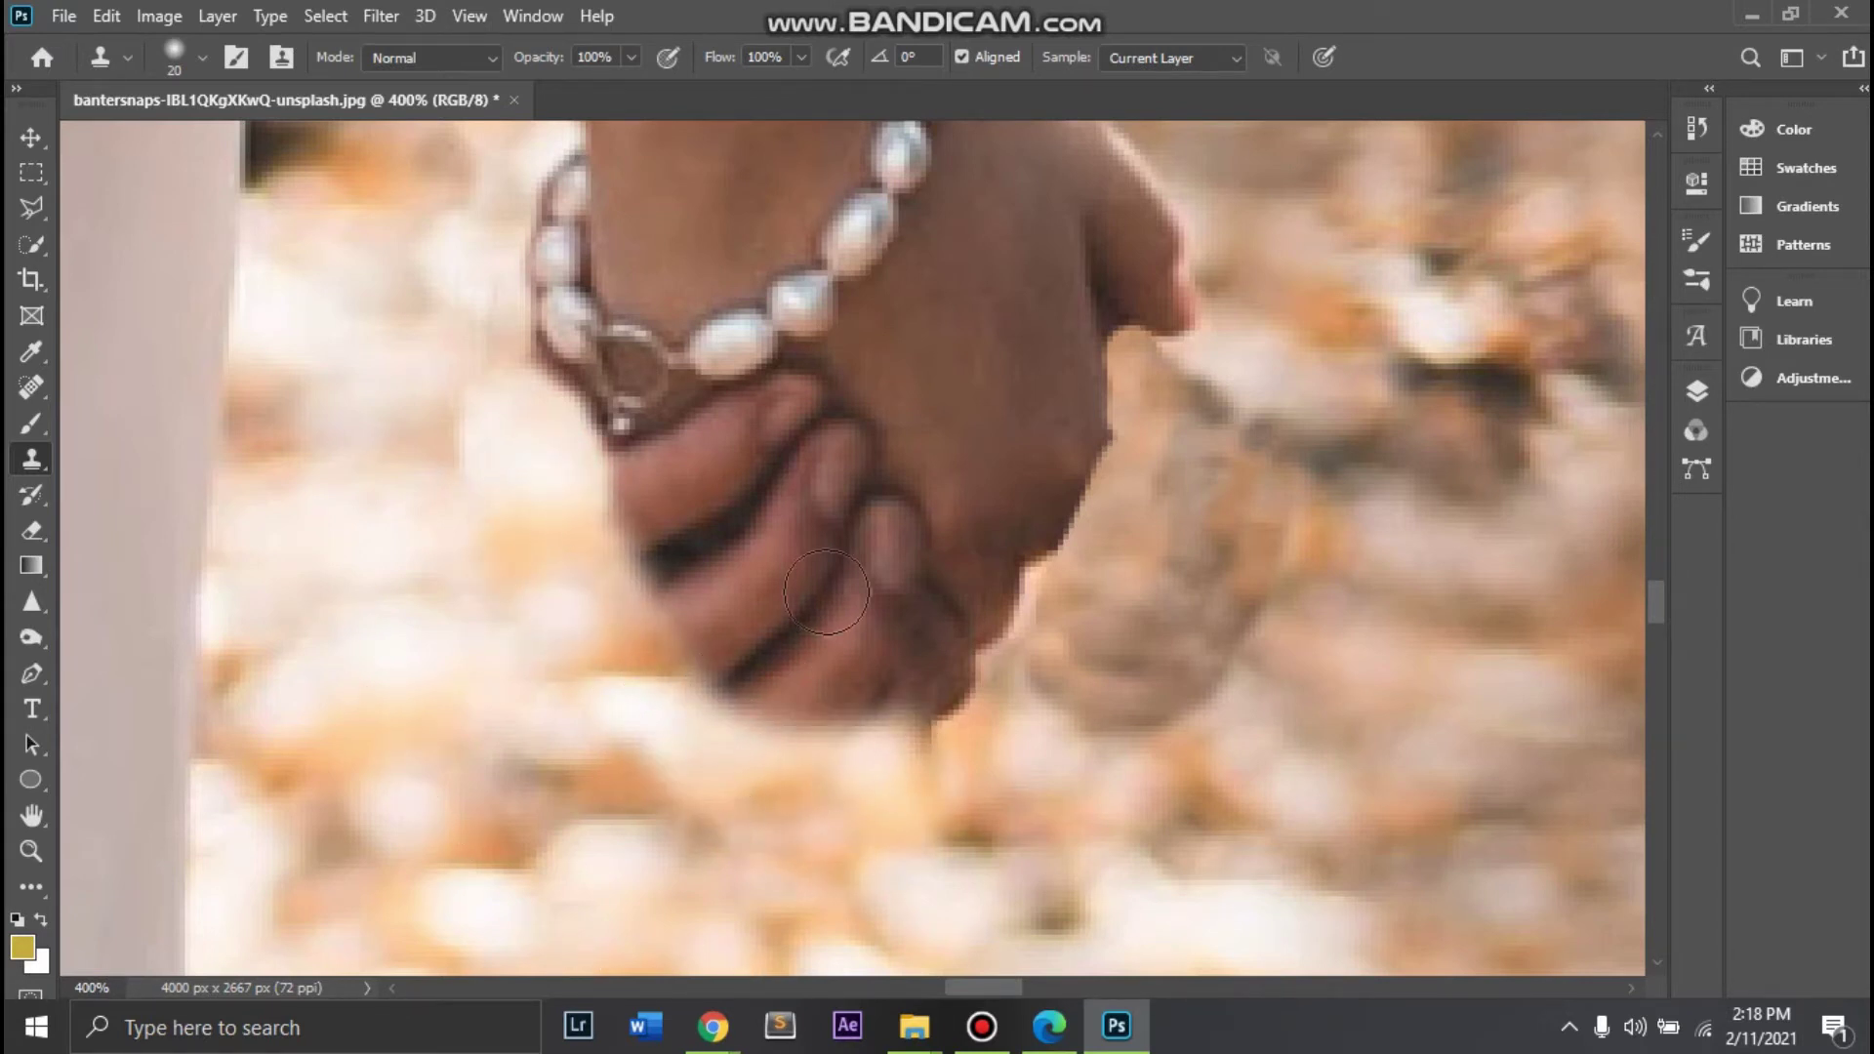
{"action": "mouse_move", "coordinate": [900, 404]}
{"action": "left_mouse_down"}
{"action": "mouse_move", "coordinate": [774, 419]}
{"action": "mouse_move", "coordinate": [742, 460]}
{"action": "left_mouse_up"}
{"action": "left_click_drag", "start_coordinate": [888, 466], "coordinate": [722, 482]}
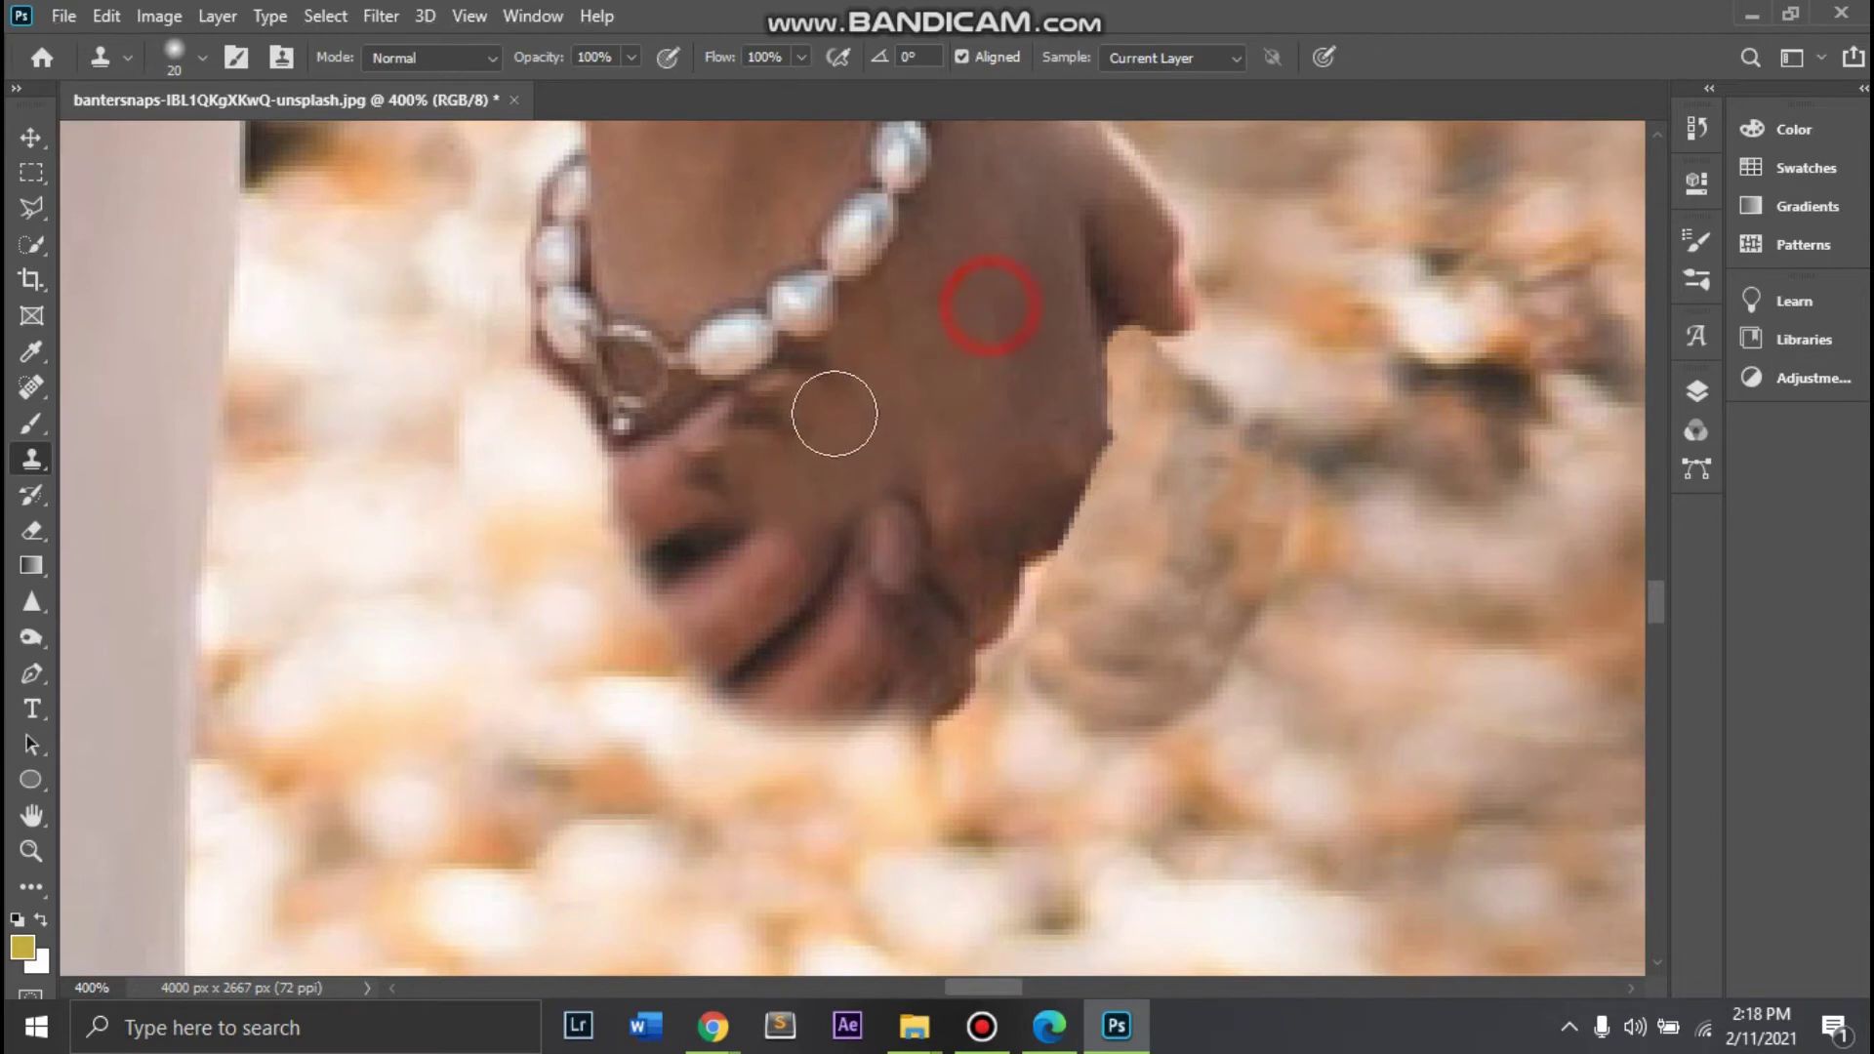
{"action": "left_click_drag", "start_coordinate": [751, 421], "coordinate": [634, 488]}
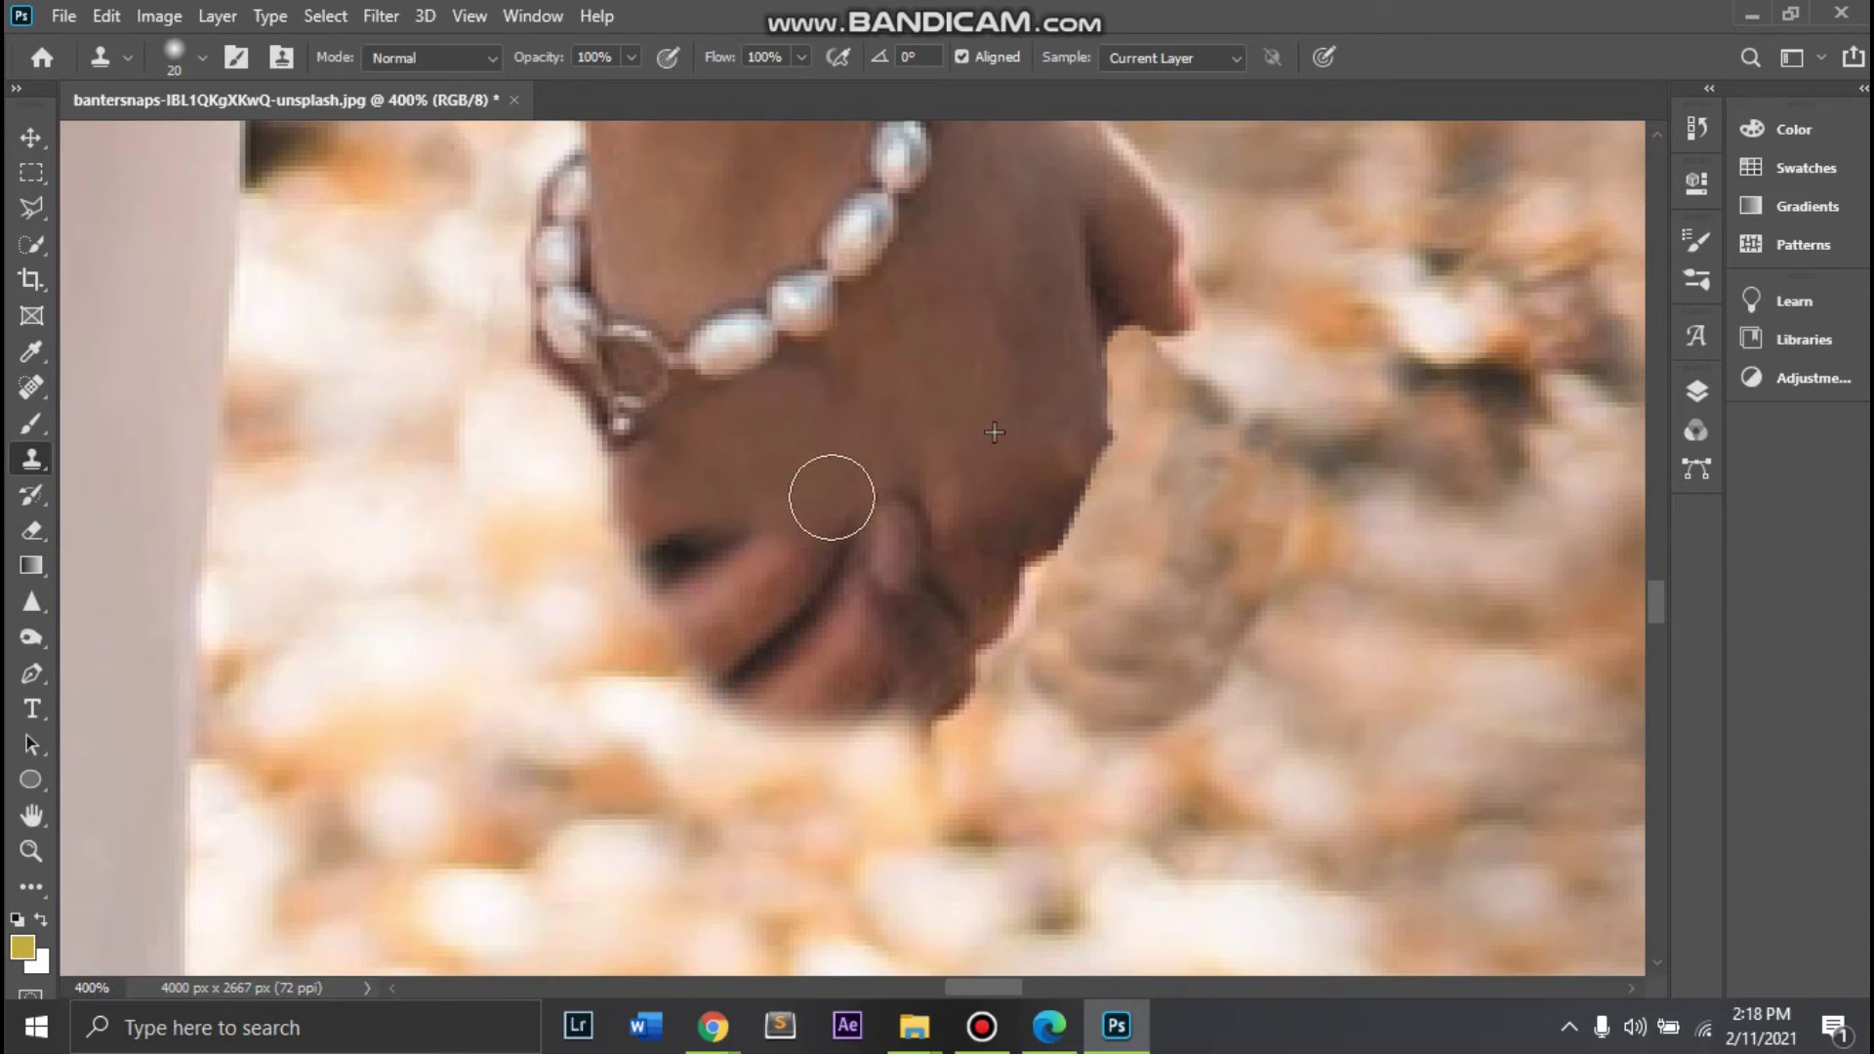
Step: Clone skin onto the lower hand and paint over the lower fingers, undoing a light patch
{"action": "left_click", "coordinate": [1058, 454], "text": "alt"}
{"action": "left_click_drag", "start_coordinate": [907, 515], "coordinate": [943, 529]}
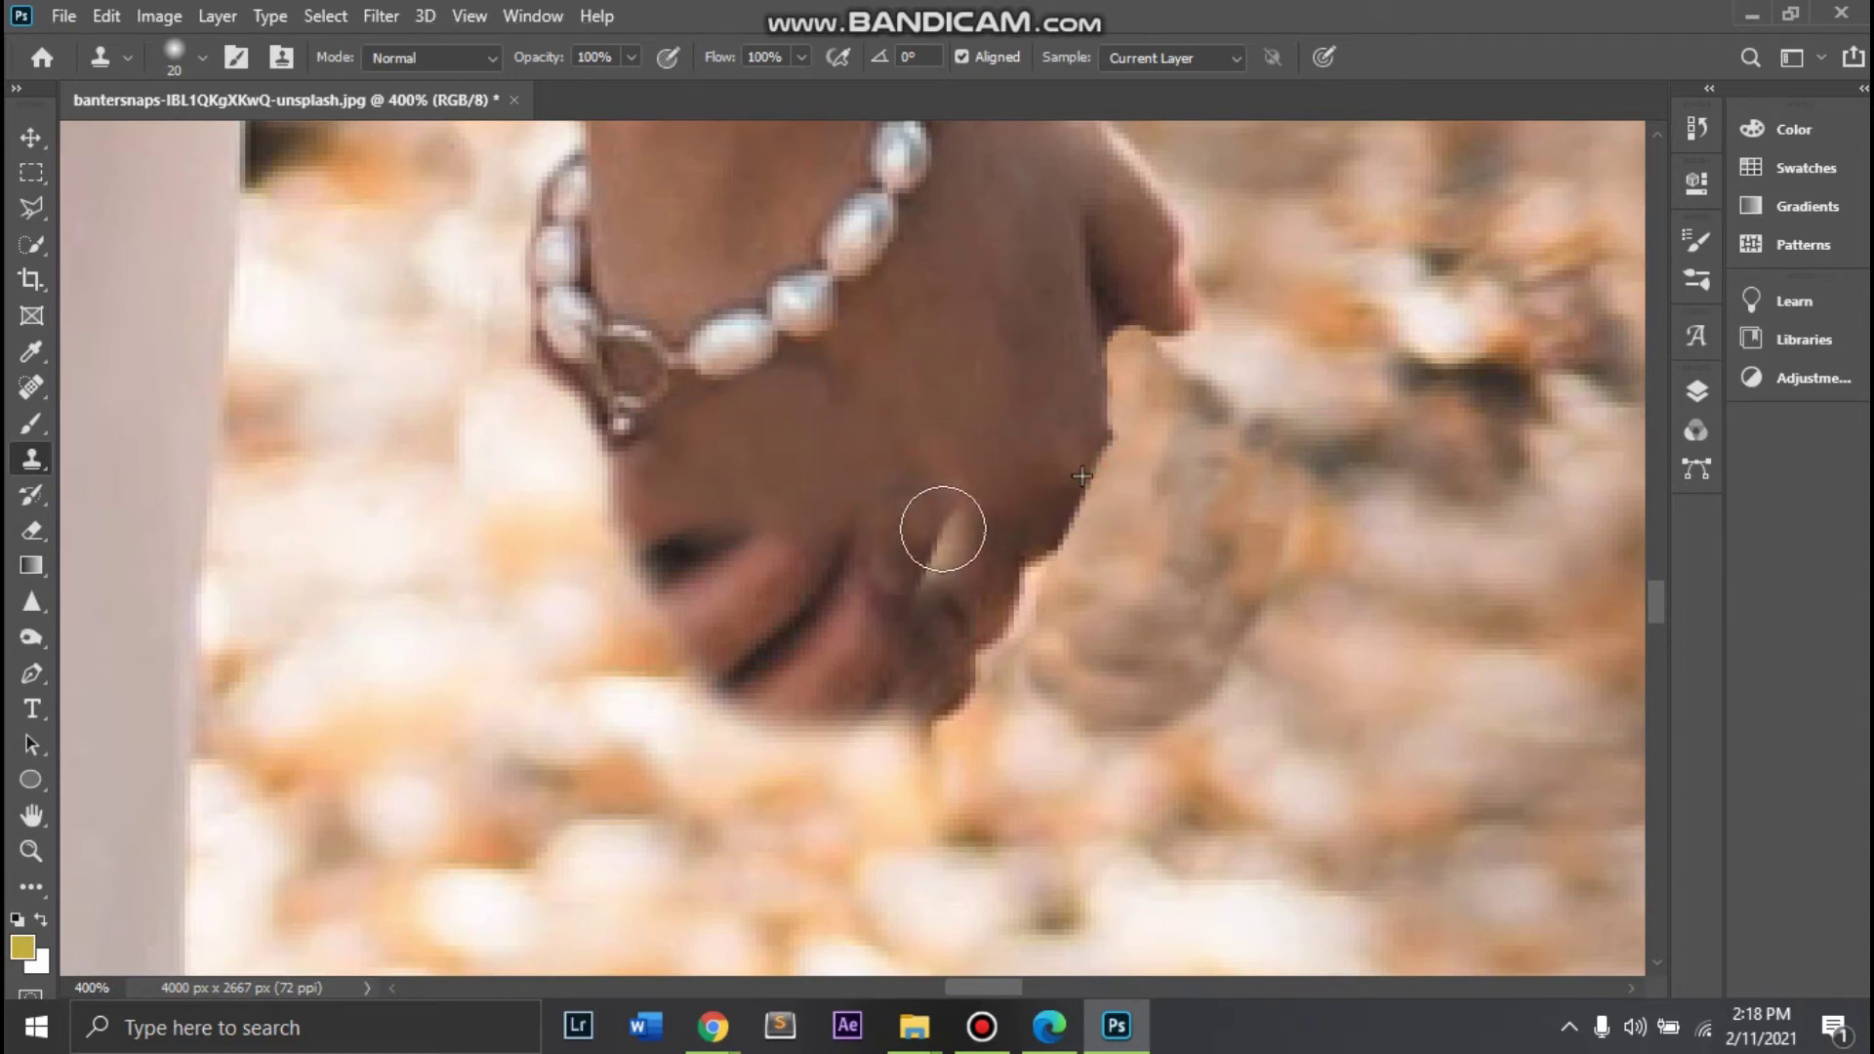
{"action": "key", "text": "ctrl+z"}
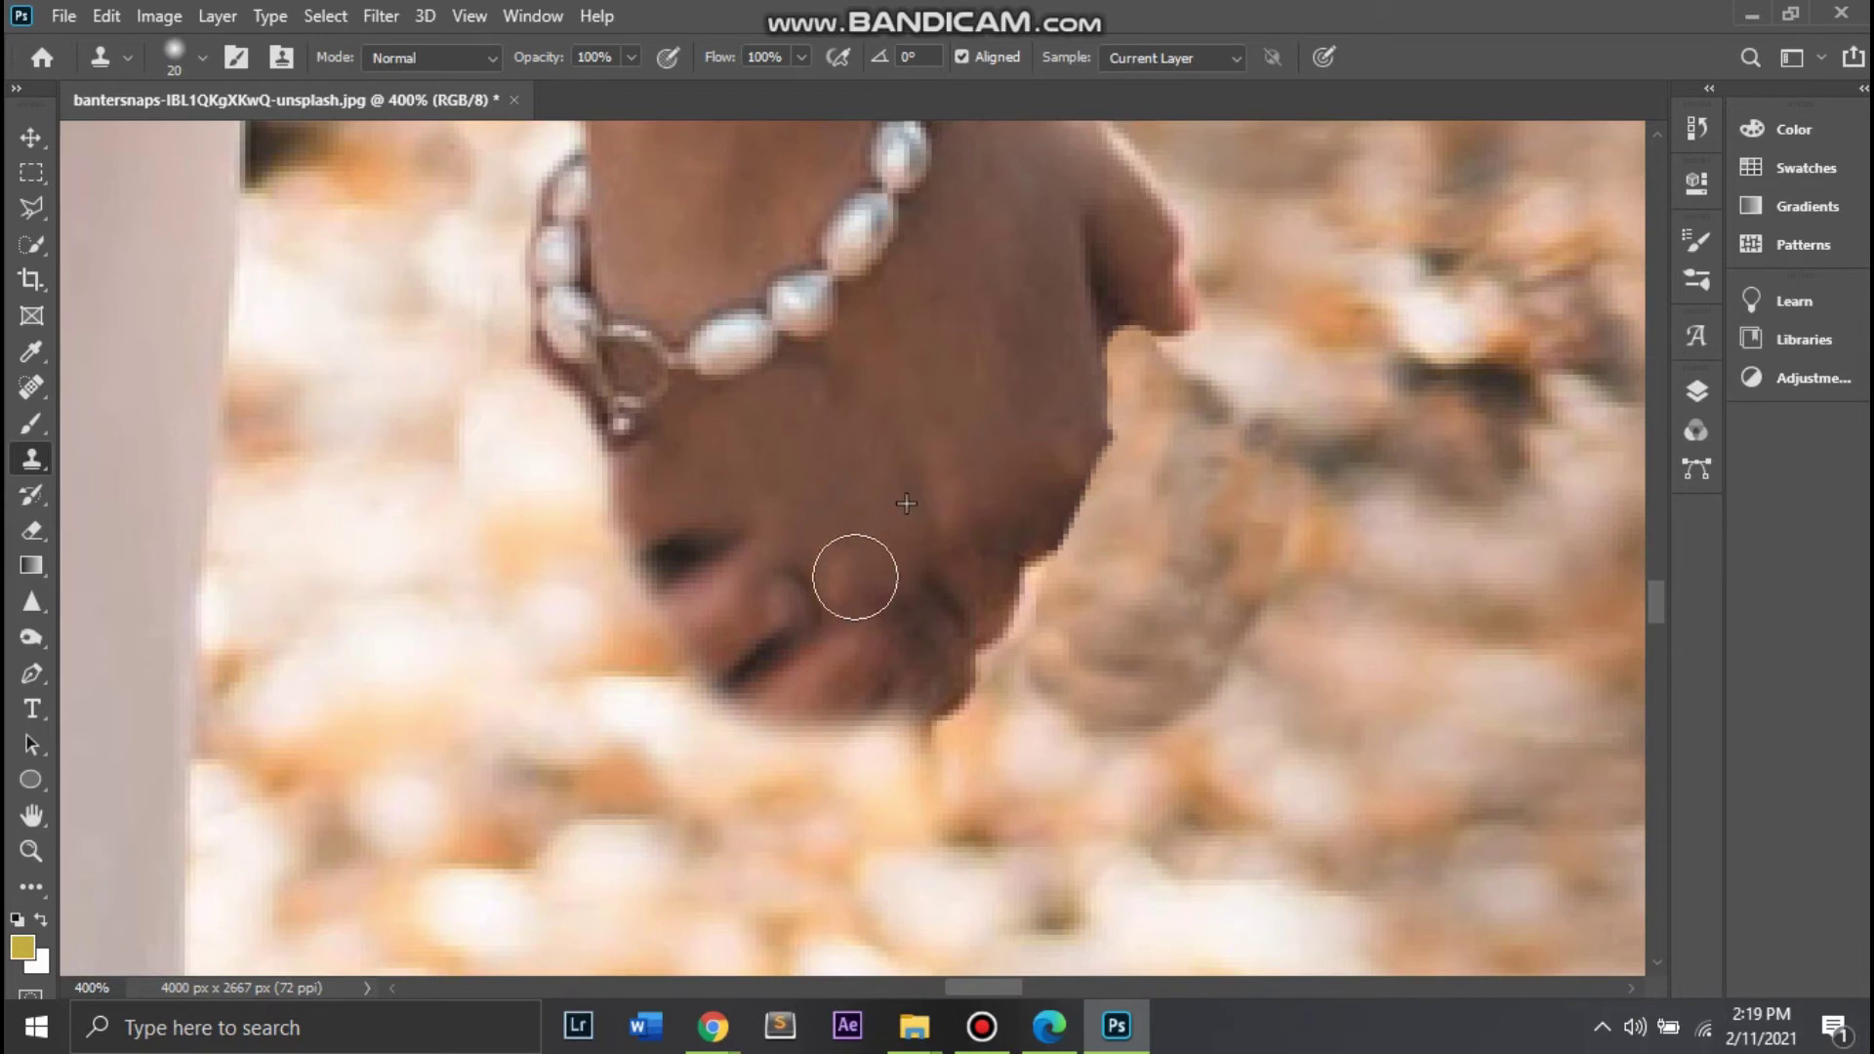
{"action": "left_click", "coordinate": [883, 459], "text": "alt"}
{"action": "left_click", "coordinate": [690, 517]}
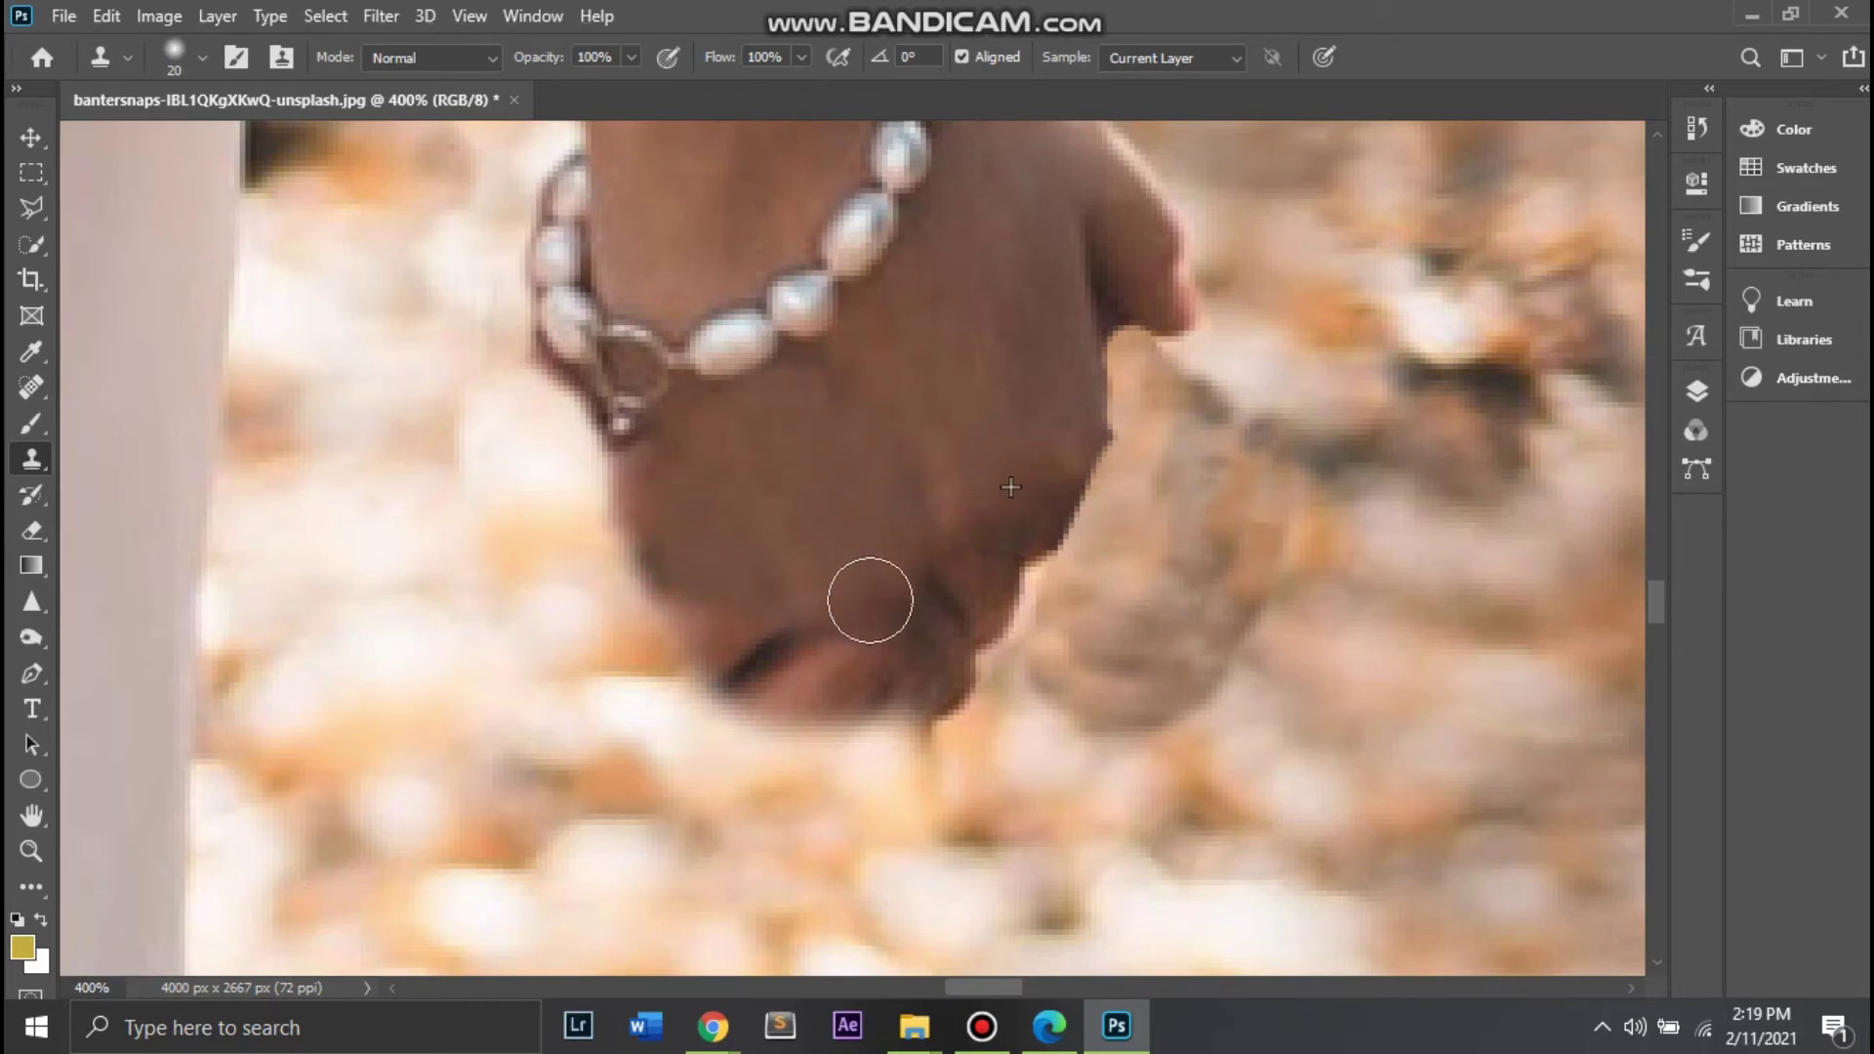
{"action": "left_click", "coordinate": [565, 814], "text": "alt"}
{"action": "left_click_drag", "start_coordinate": [640, 642], "coordinate": [633, 703]}
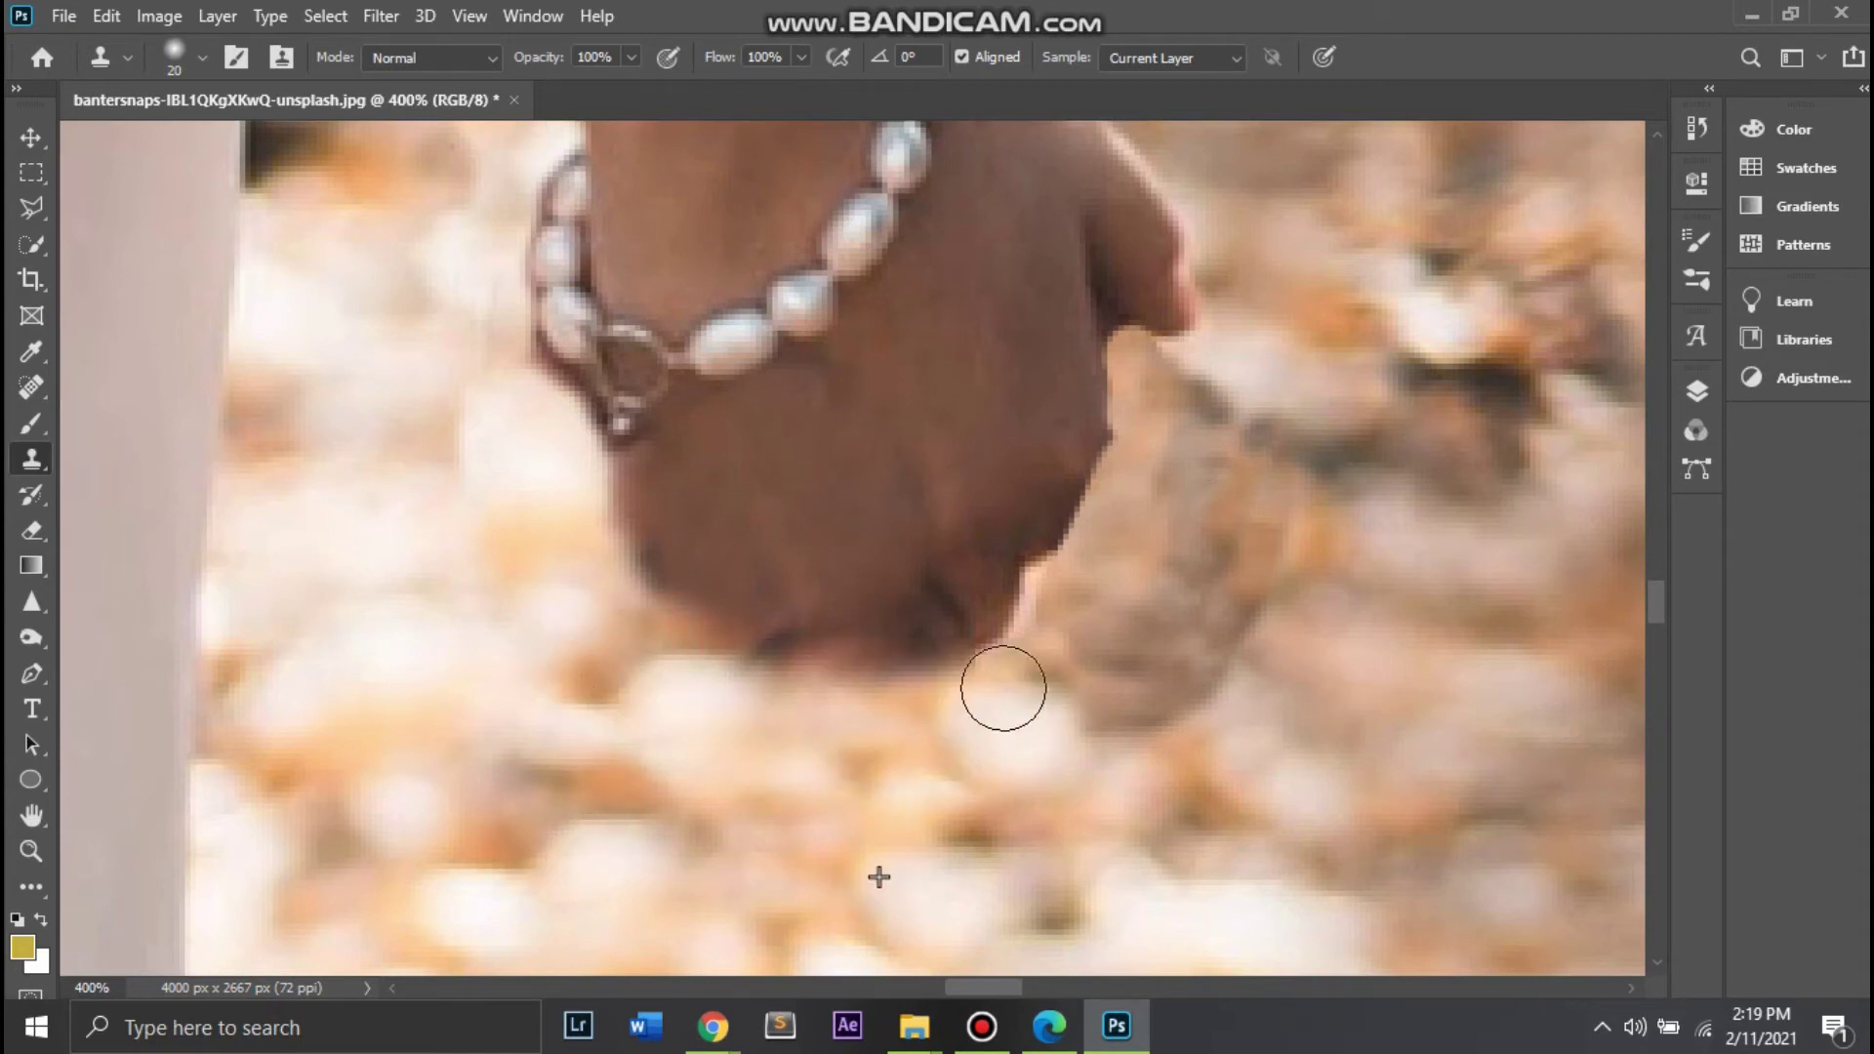
Step: Clone sampled skin along the bride's hand to smooth its right edge
{"action": "left_click", "coordinate": [1060, 493], "text": "alt"}
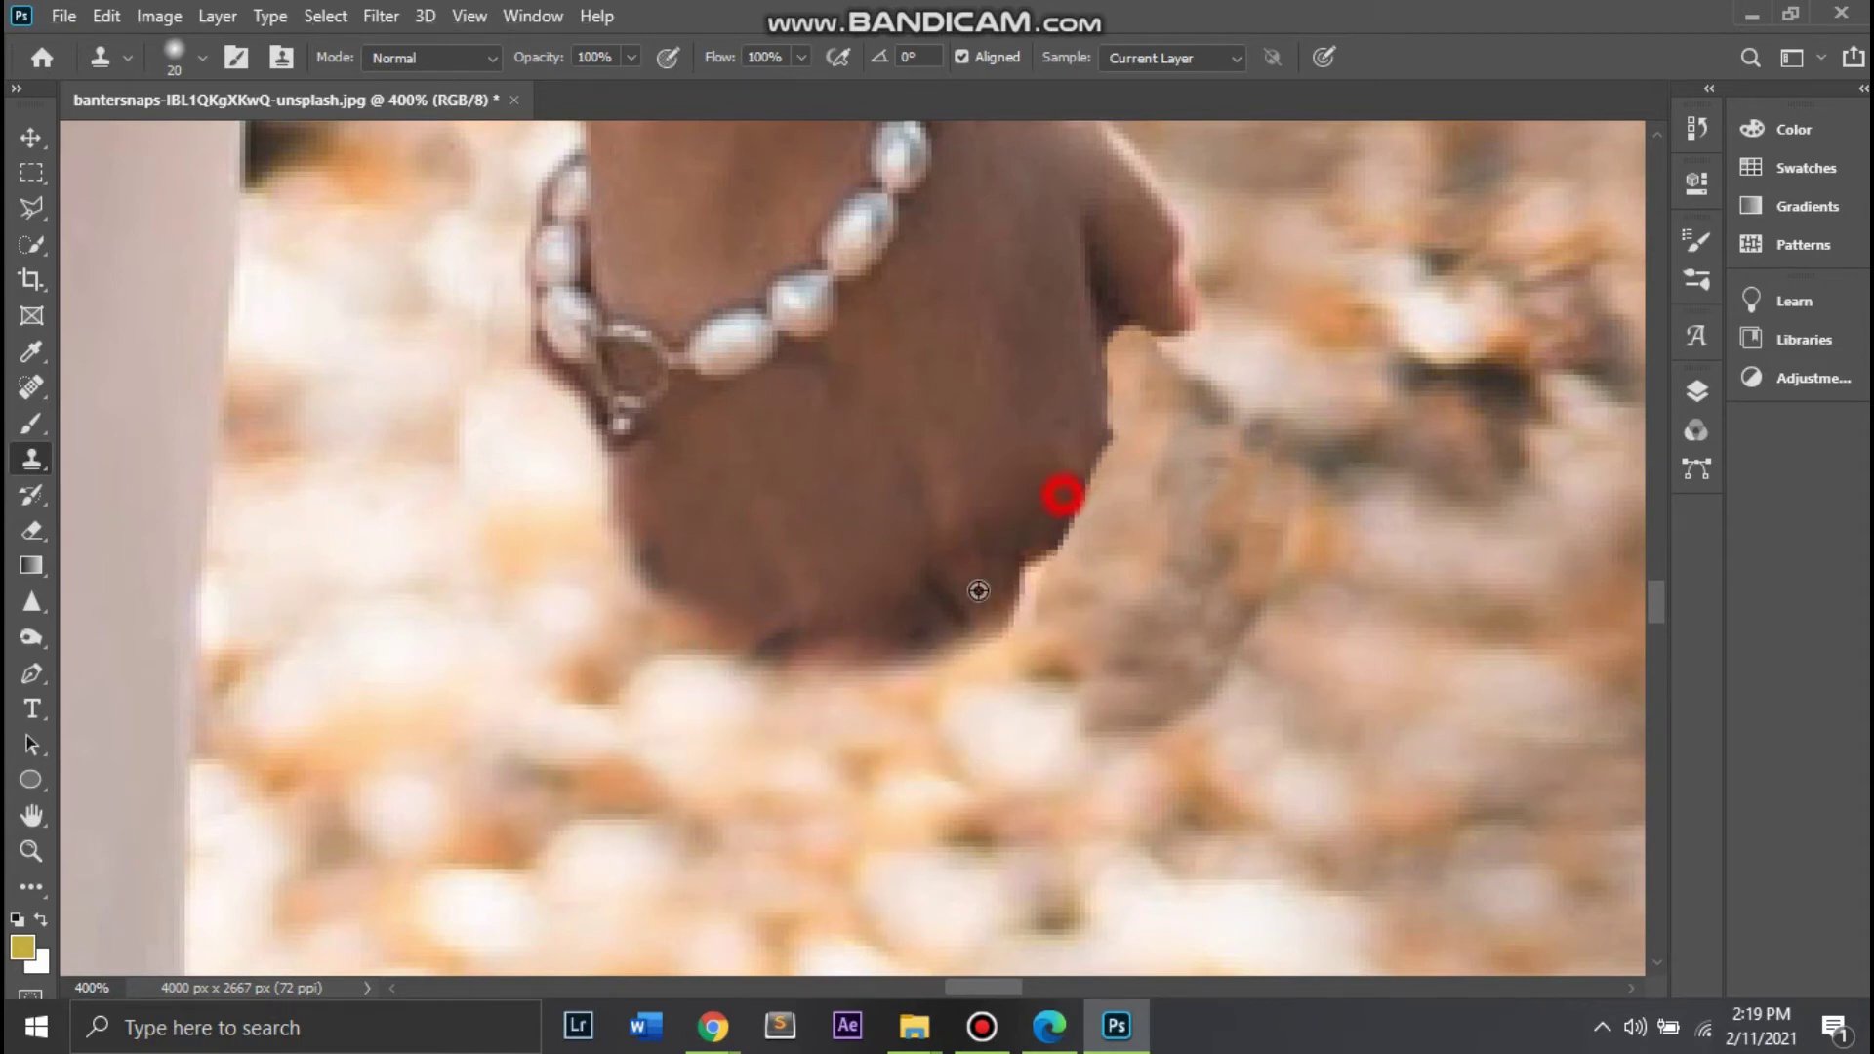
{"action": "left_click", "coordinate": [848, 571]}
{"action": "mouse_move", "coordinate": [855, 586]}
{"action": "left_mouse_down"}
{"action": "mouse_move", "coordinate": [859, 613]}
{"action": "mouse_move", "coordinate": [794, 618]}
{"action": "left_mouse_up"}
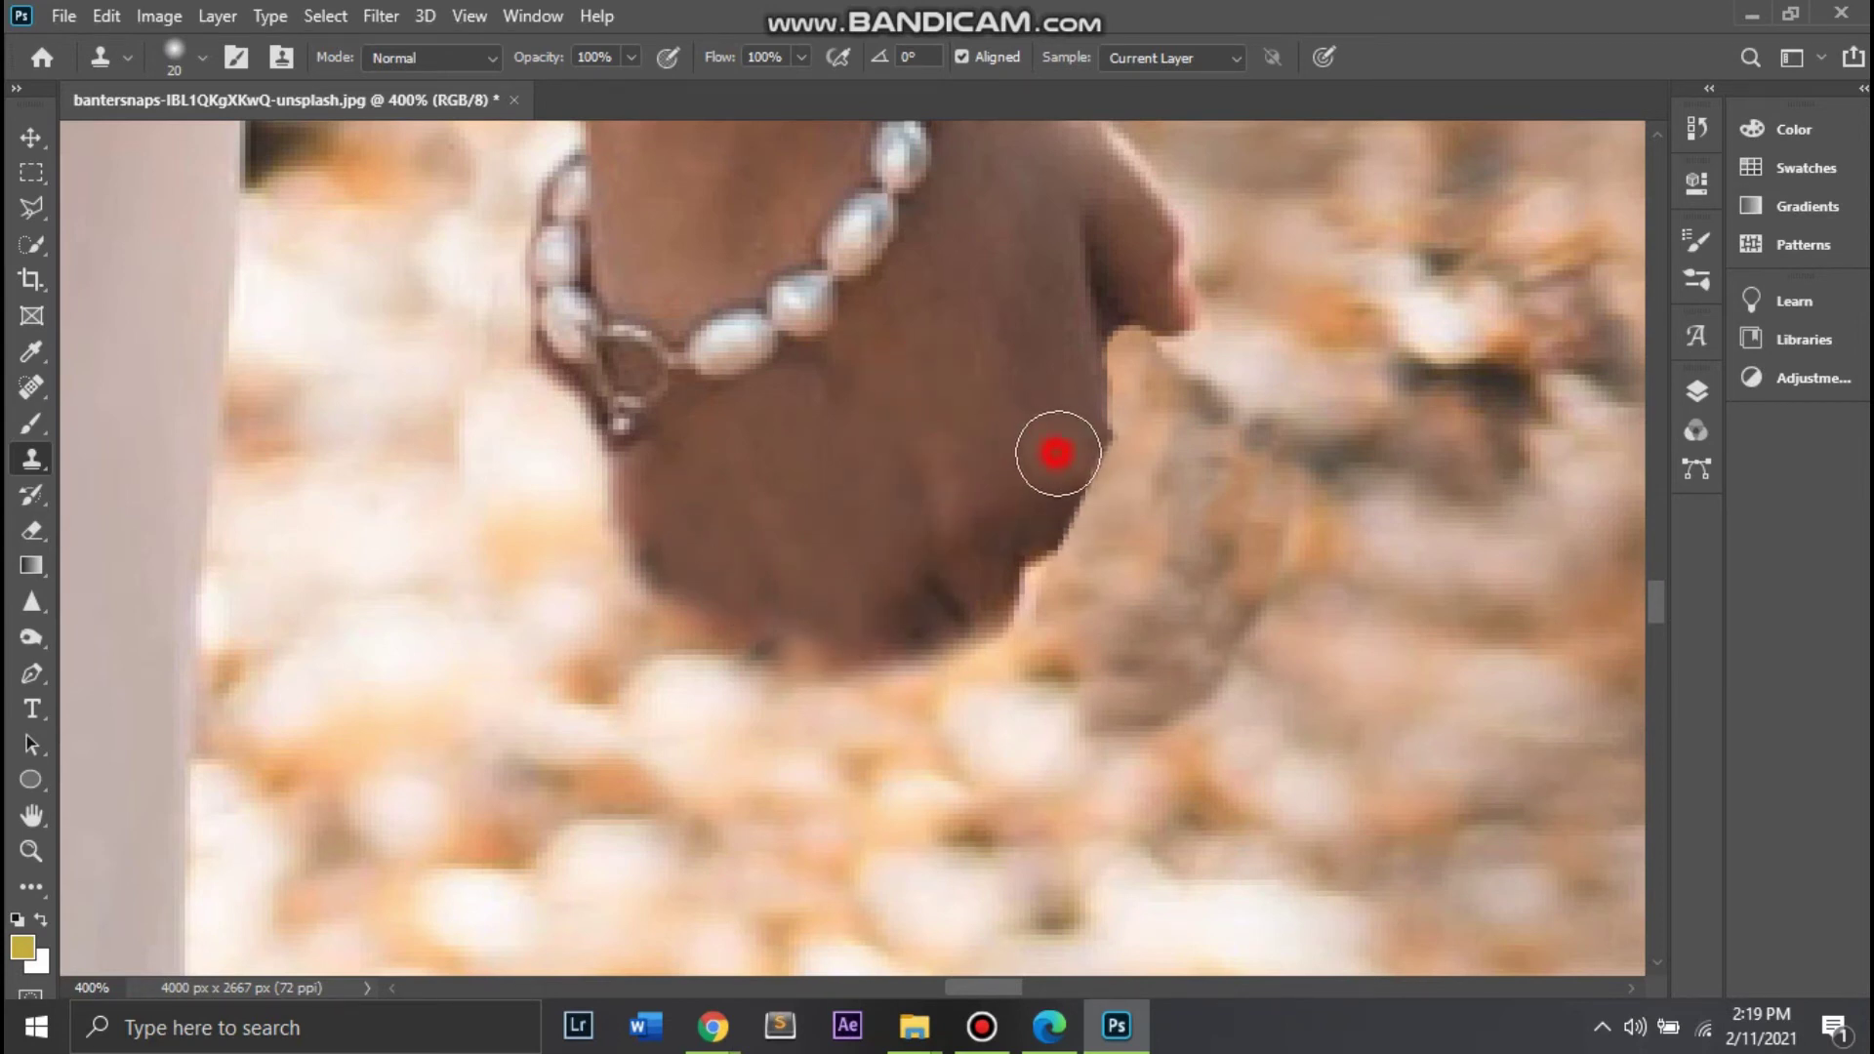
{"action": "left_click_drag", "start_coordinate": [1057, 453], "coordinate": [1083, 518]}
{"action": "left_click_drag", "start_coordinate": [1088, 441], "coordinate": [1066, 511]}
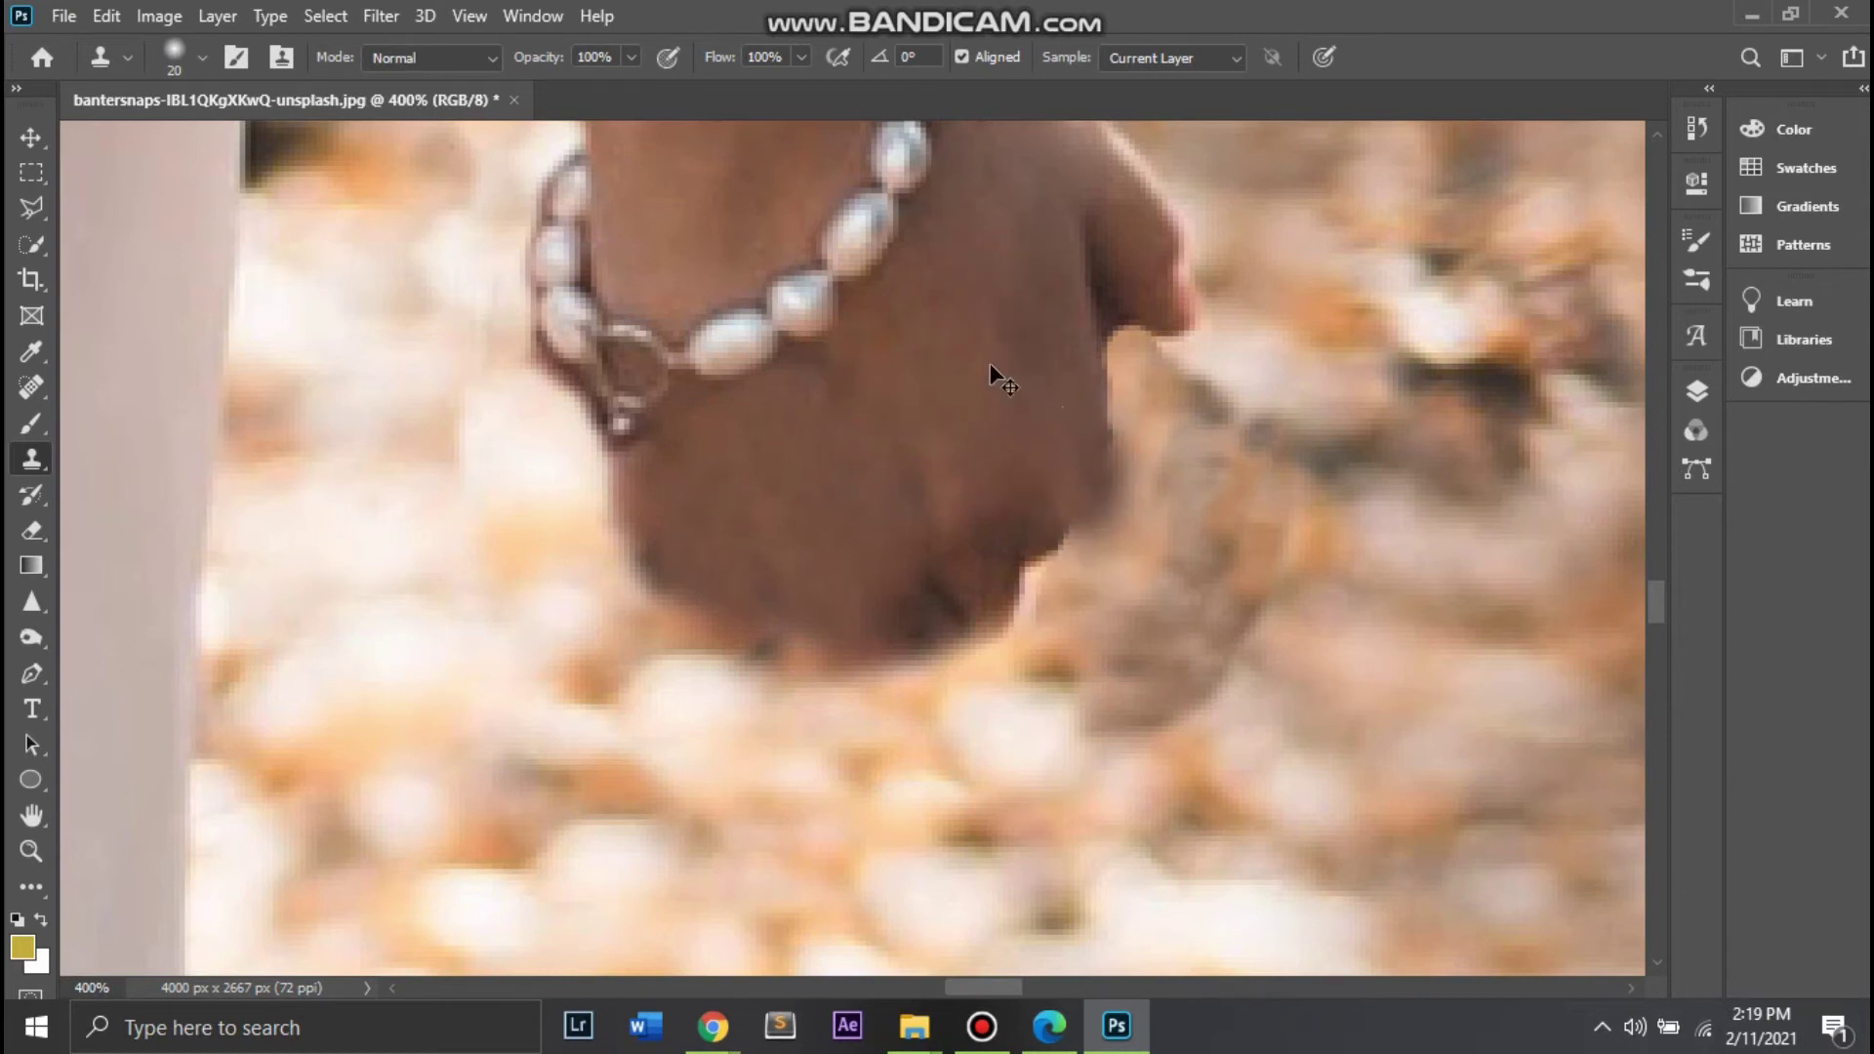
Step: Round off the hand's lower right corner, then Quick-Select the blurred brownish patch beside it
{"action": "left_click_drag", "start_coordinate": [955, 515], "coordinate": [1076, 472]}
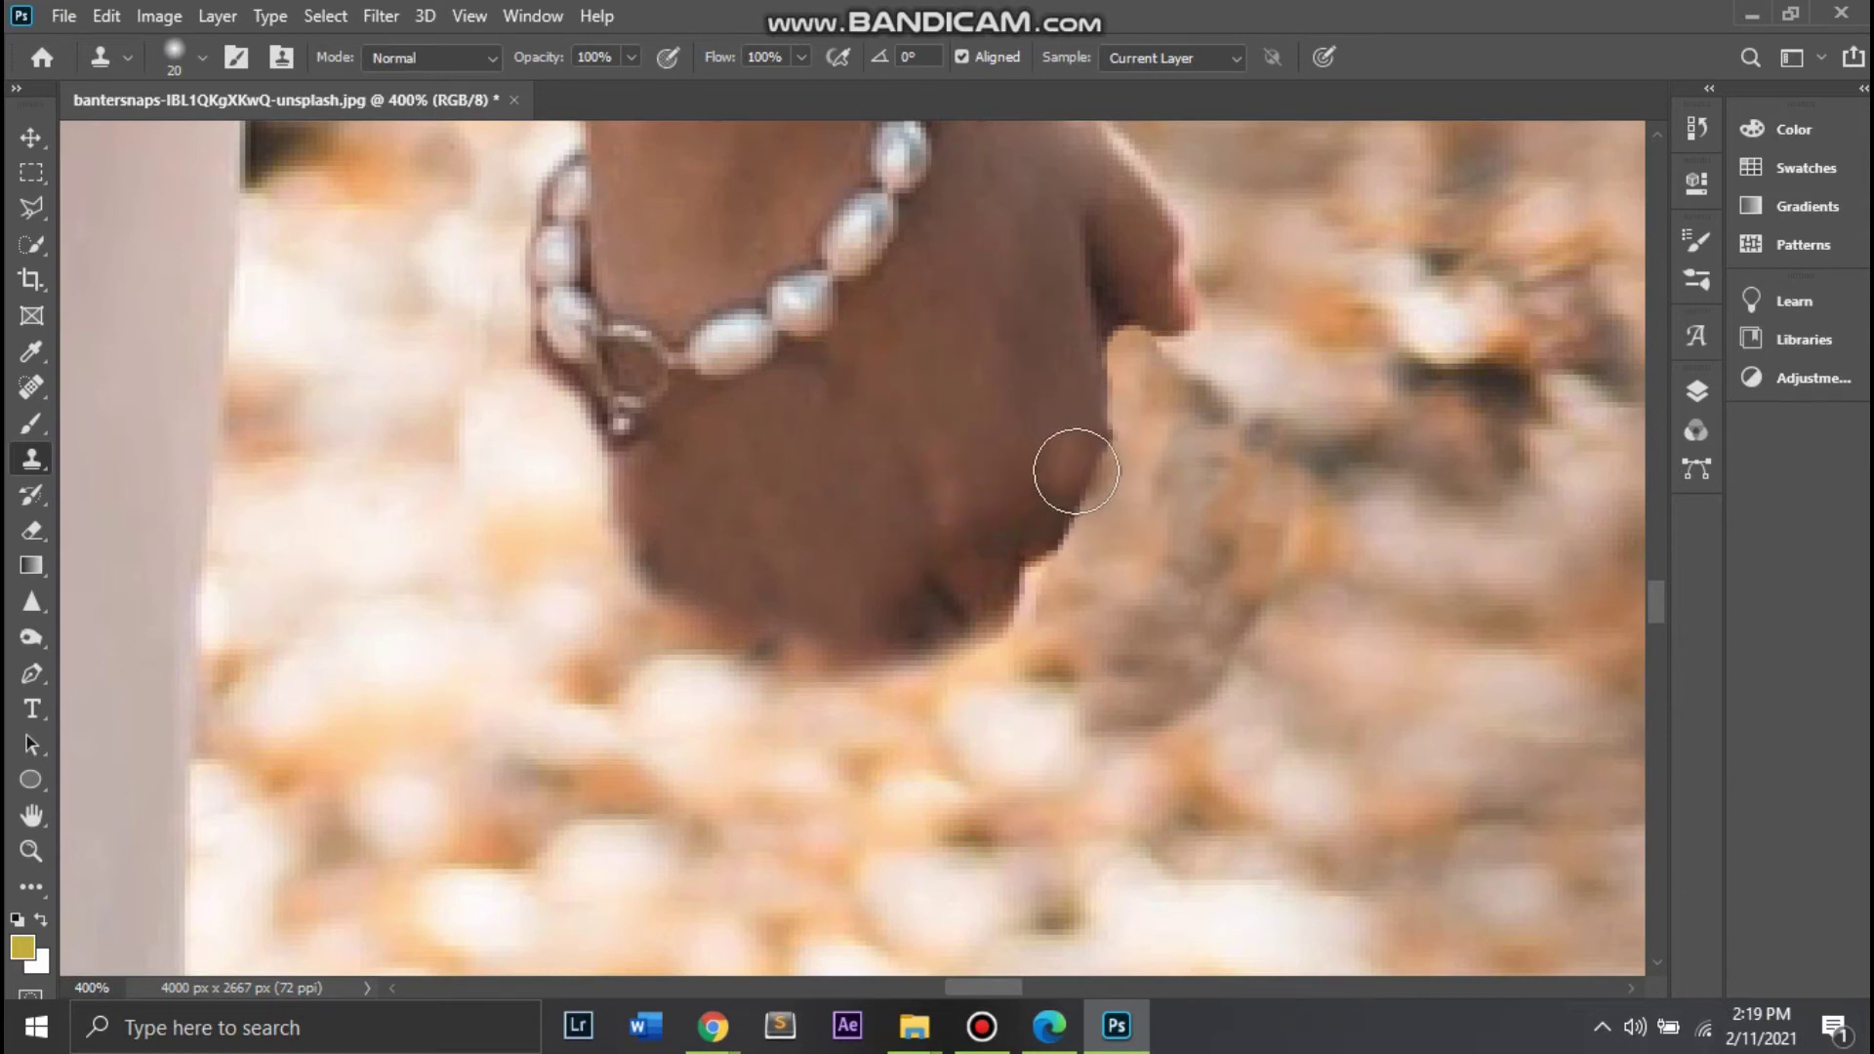
{"action": "left_click_drag", "start_coordinate": [987, 544], "coordinate": [1069, 516]}
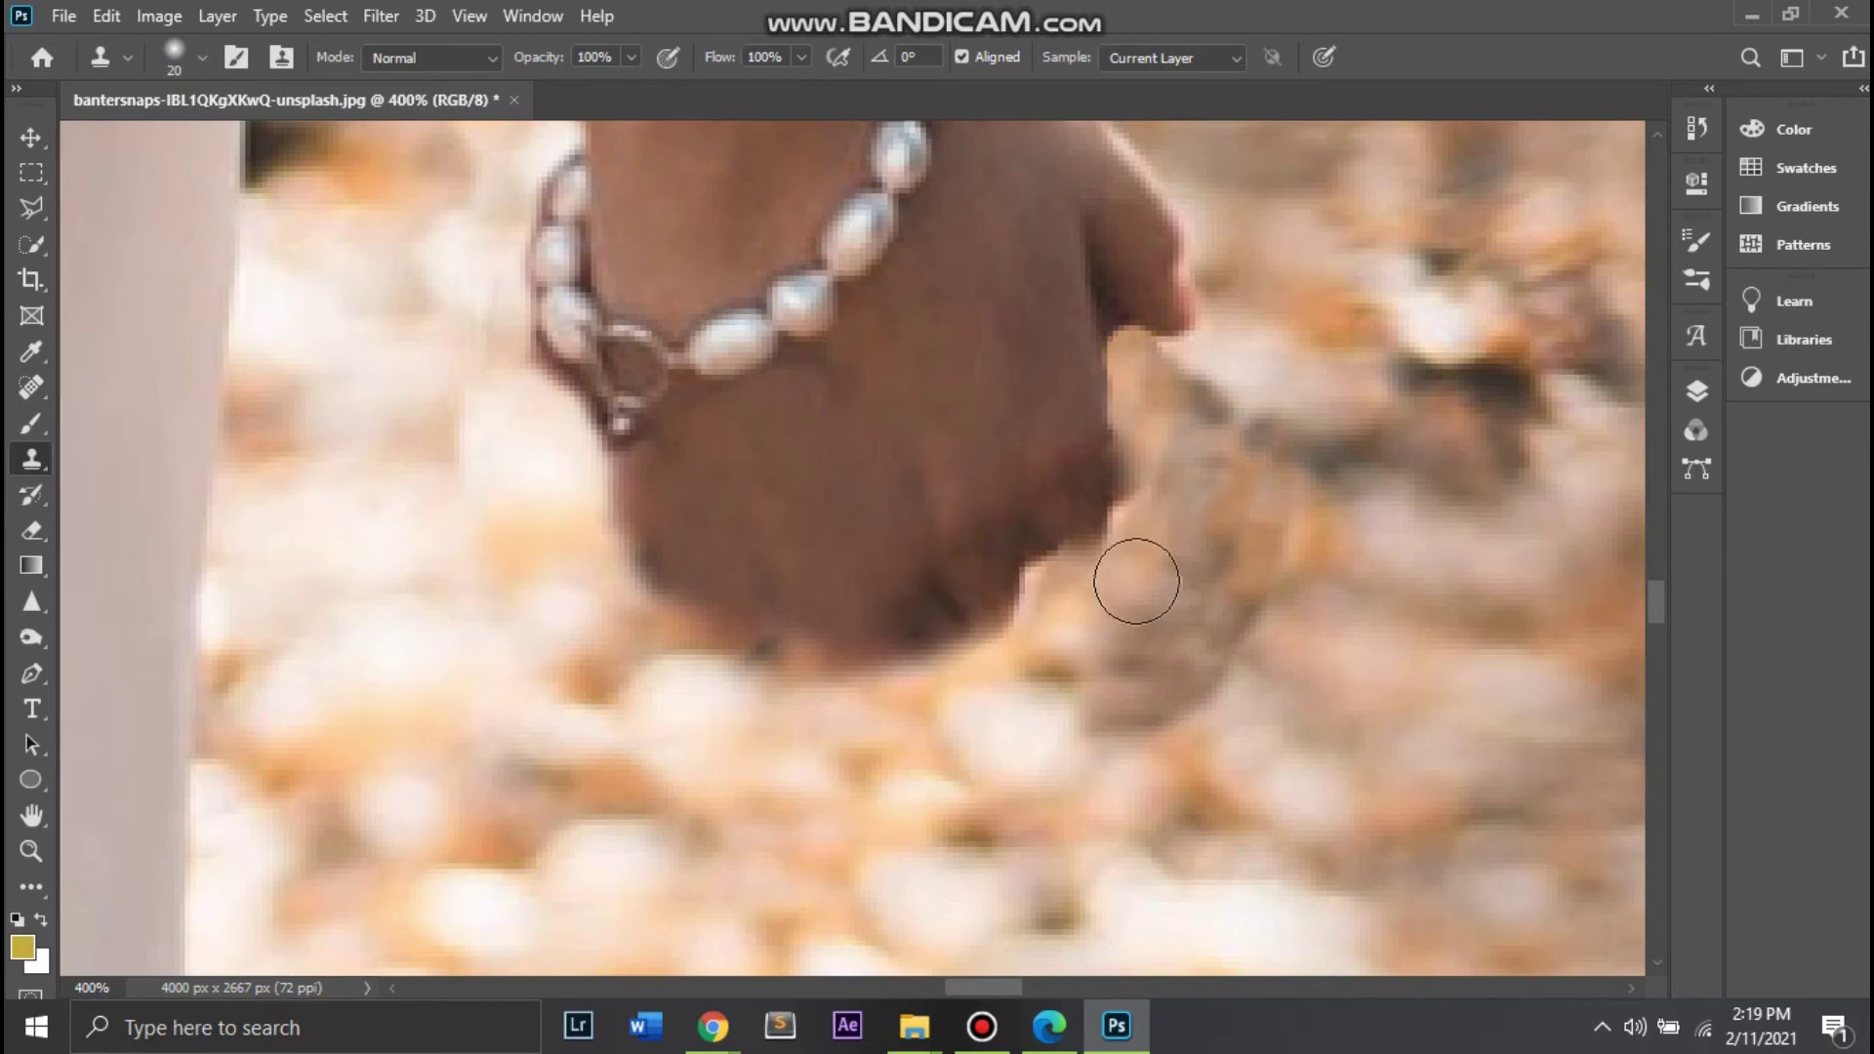
{"action": "key", "text": "w"}
{"action": "mouse_move", "coordinate": [1329, 545]}
{"action": "left_mouse_down"}
{"action": "mouse_move", "coordinate": [1237, 524]}
{"action": "mouse_move", "coordinate": [1403, 625]}
{"action": "left_mouse_up"}
Step: Cancel the save dialog, deselect, and clone leaf background over the patch beside the hand
{"action": "left_click", "coordinate": [1087, 266]}
{"action": "key", "text": "ctrl+d"}
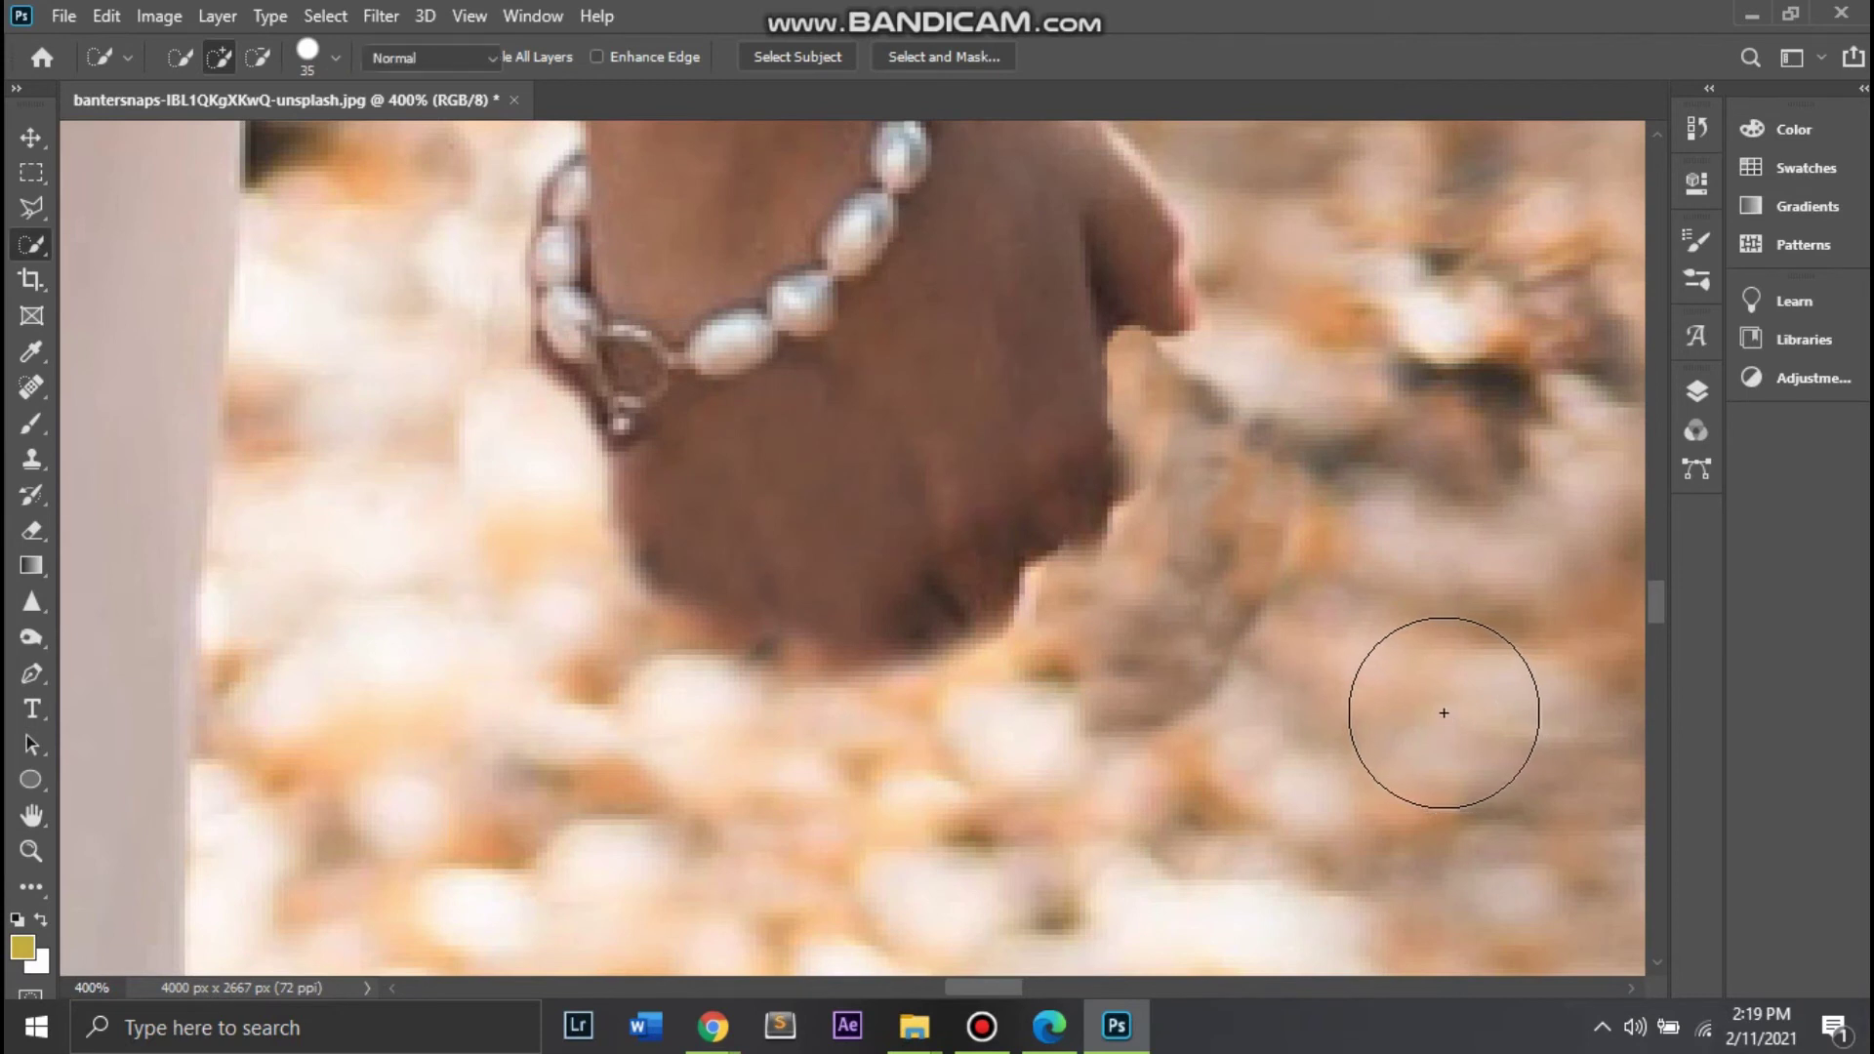
{"action": "key", "text": "s"}
{"action": "left_click", "coordinate": [1443, 669], "text": "alt"}
{"action": "mouse_move", "coordinate": [1181, 663]}
{"action": "left_mouse_down"}
{"action": "mouse_move", "coordinate": [1230, 483]}
{"action": "mouse_move", "coordinate": [1167, 389]}
{"action": "mouse_move", "coordinate": [1117, 651]}
{"action": "mouse_move", "coordinate": [1074, 589]}
{"action": "mouse_move", "coordinate": [1133, 551]}
{"action": "left_mouse_up"}
Step: Clone resampled background over the dark spot below the hand, then zoom out
{"action": "left_click", "coordinate": [1181, 466]}
{"action": "left_click_drag", "start_coordinate": [640, 728], "coordinate": [761, 649]}
{"action": "key", "text": "ctrl+minus"}
{"action": "key", "text": "ctrl+minus"}
{"action": "key", "text": "ctrl+minus"}
{"action": "key", "text": "ctrl+minus"}
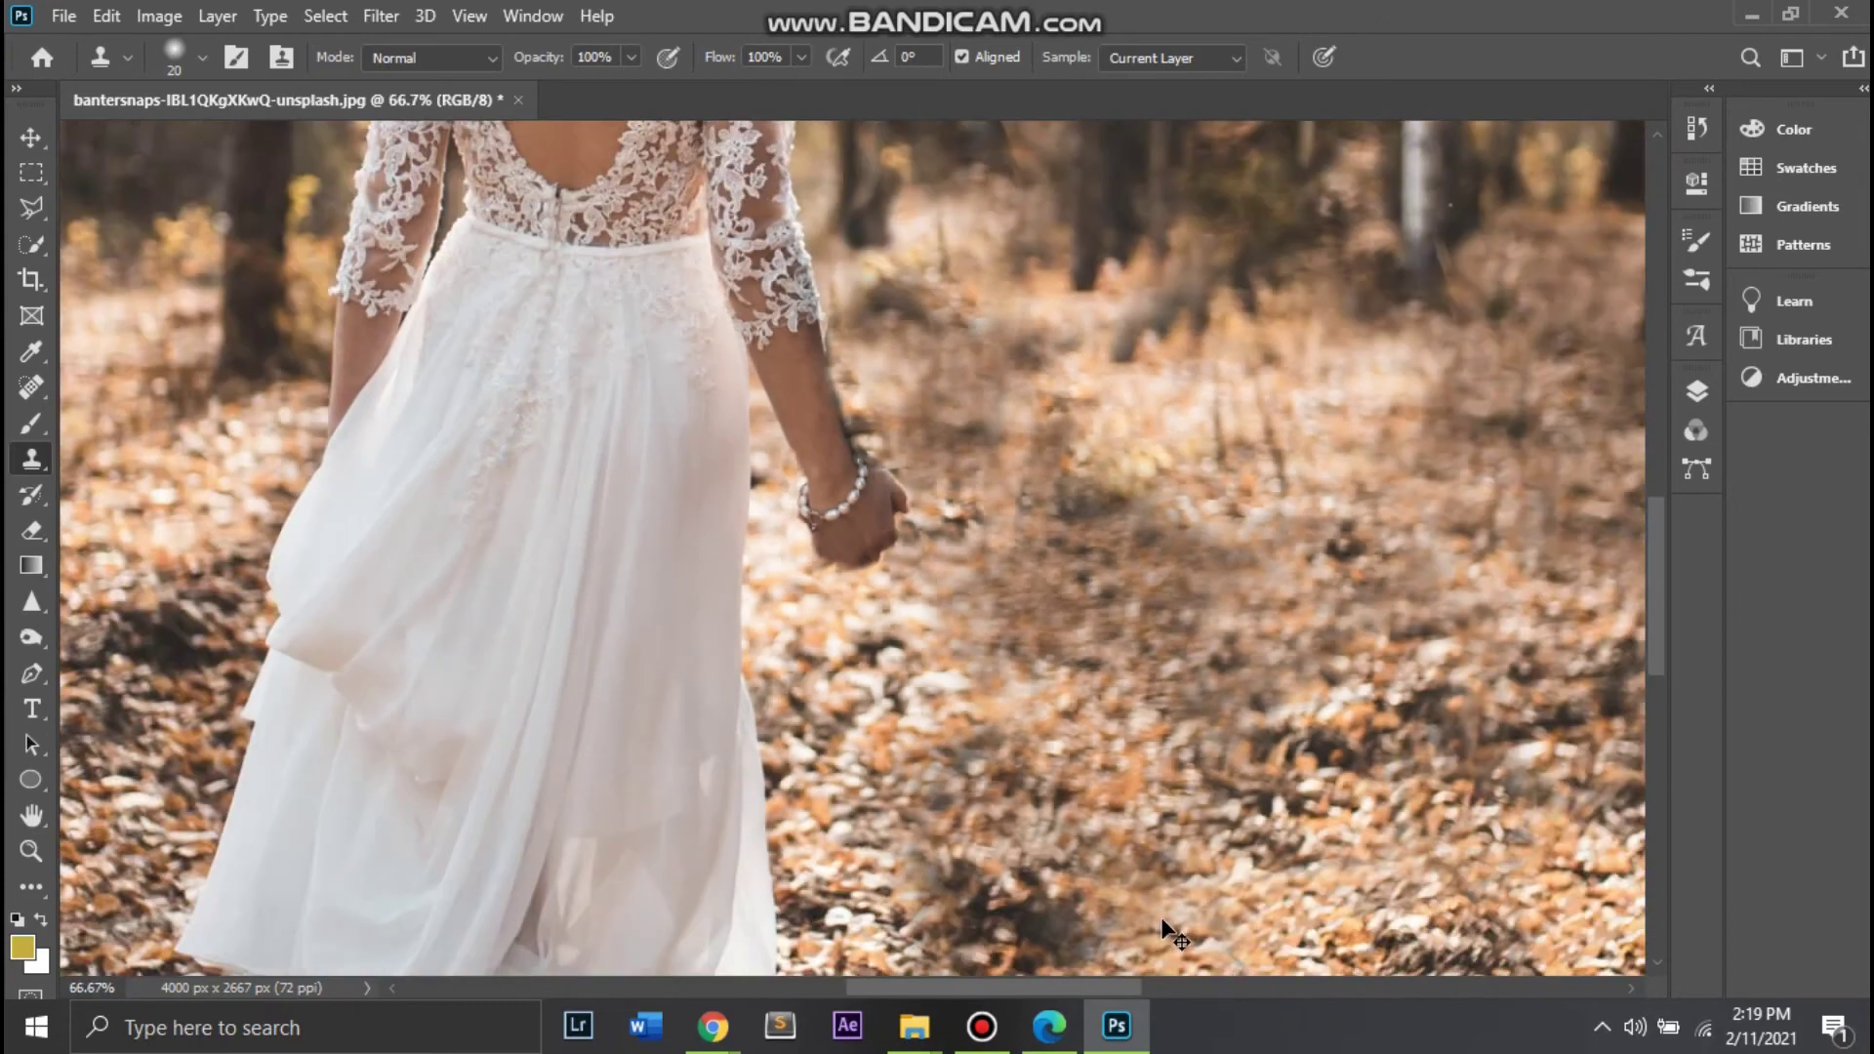
{"action": "key", "text": "ctrl+minus"}
{"action": "key", "text": "ctrl+minus"}
{"action": "key", "text": "ctrl+minus"}
{"action": "key", "text": "ctrl+minus"}
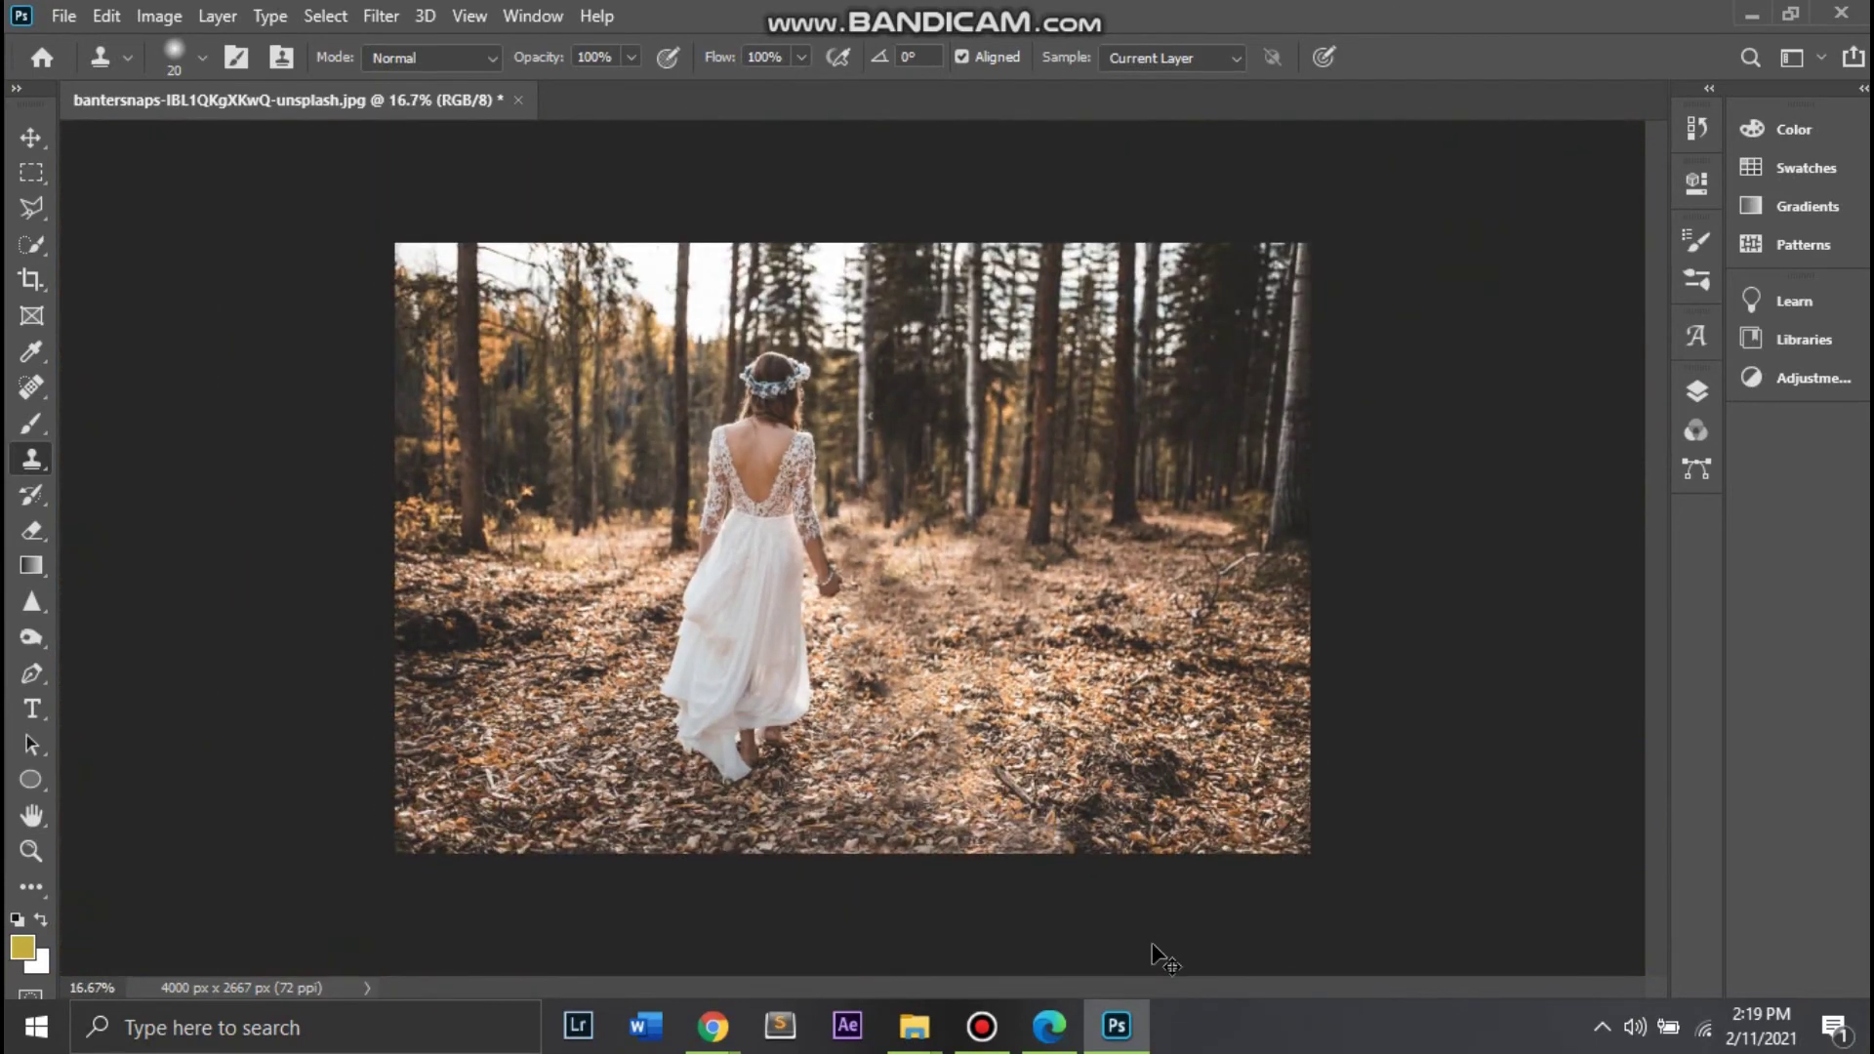
{"action": "key", "text": "ctrl+plus"}
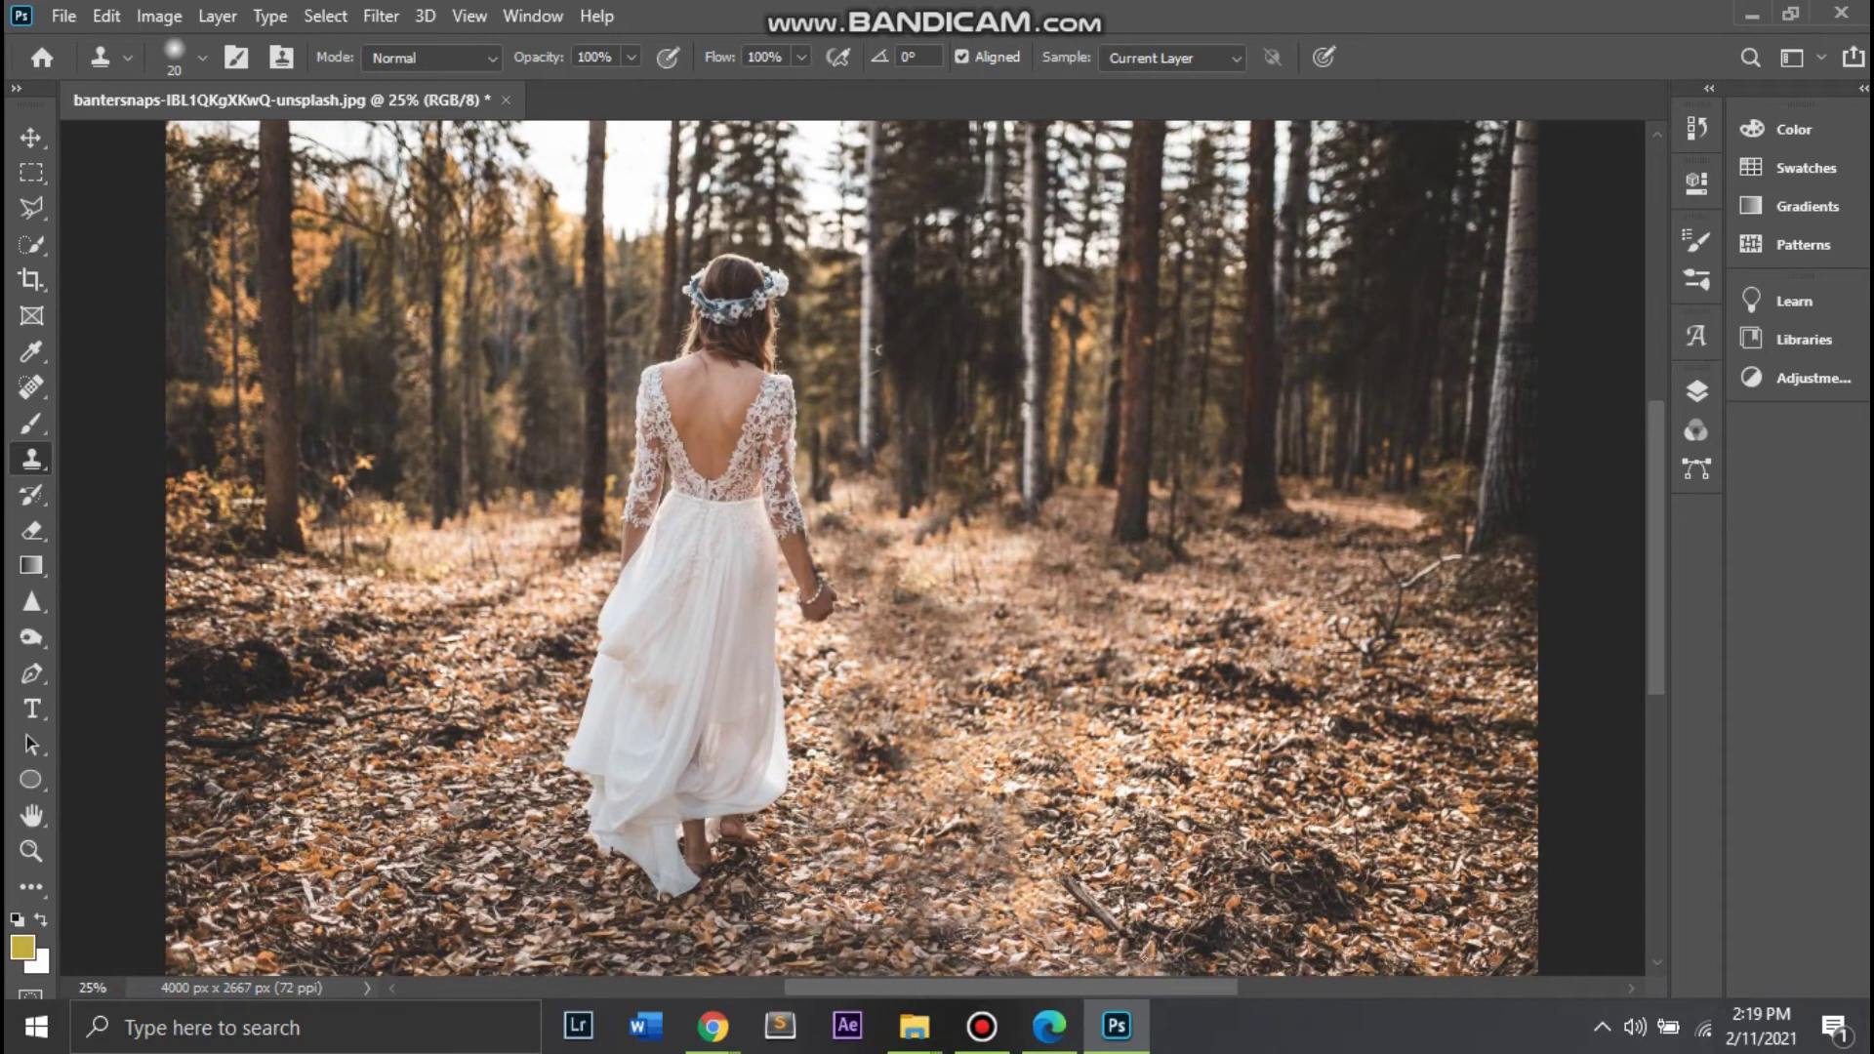
{"action": "scroll", "coordinate": [1062, 888], "scroll_direction": "down", "scroll_amount": 2}
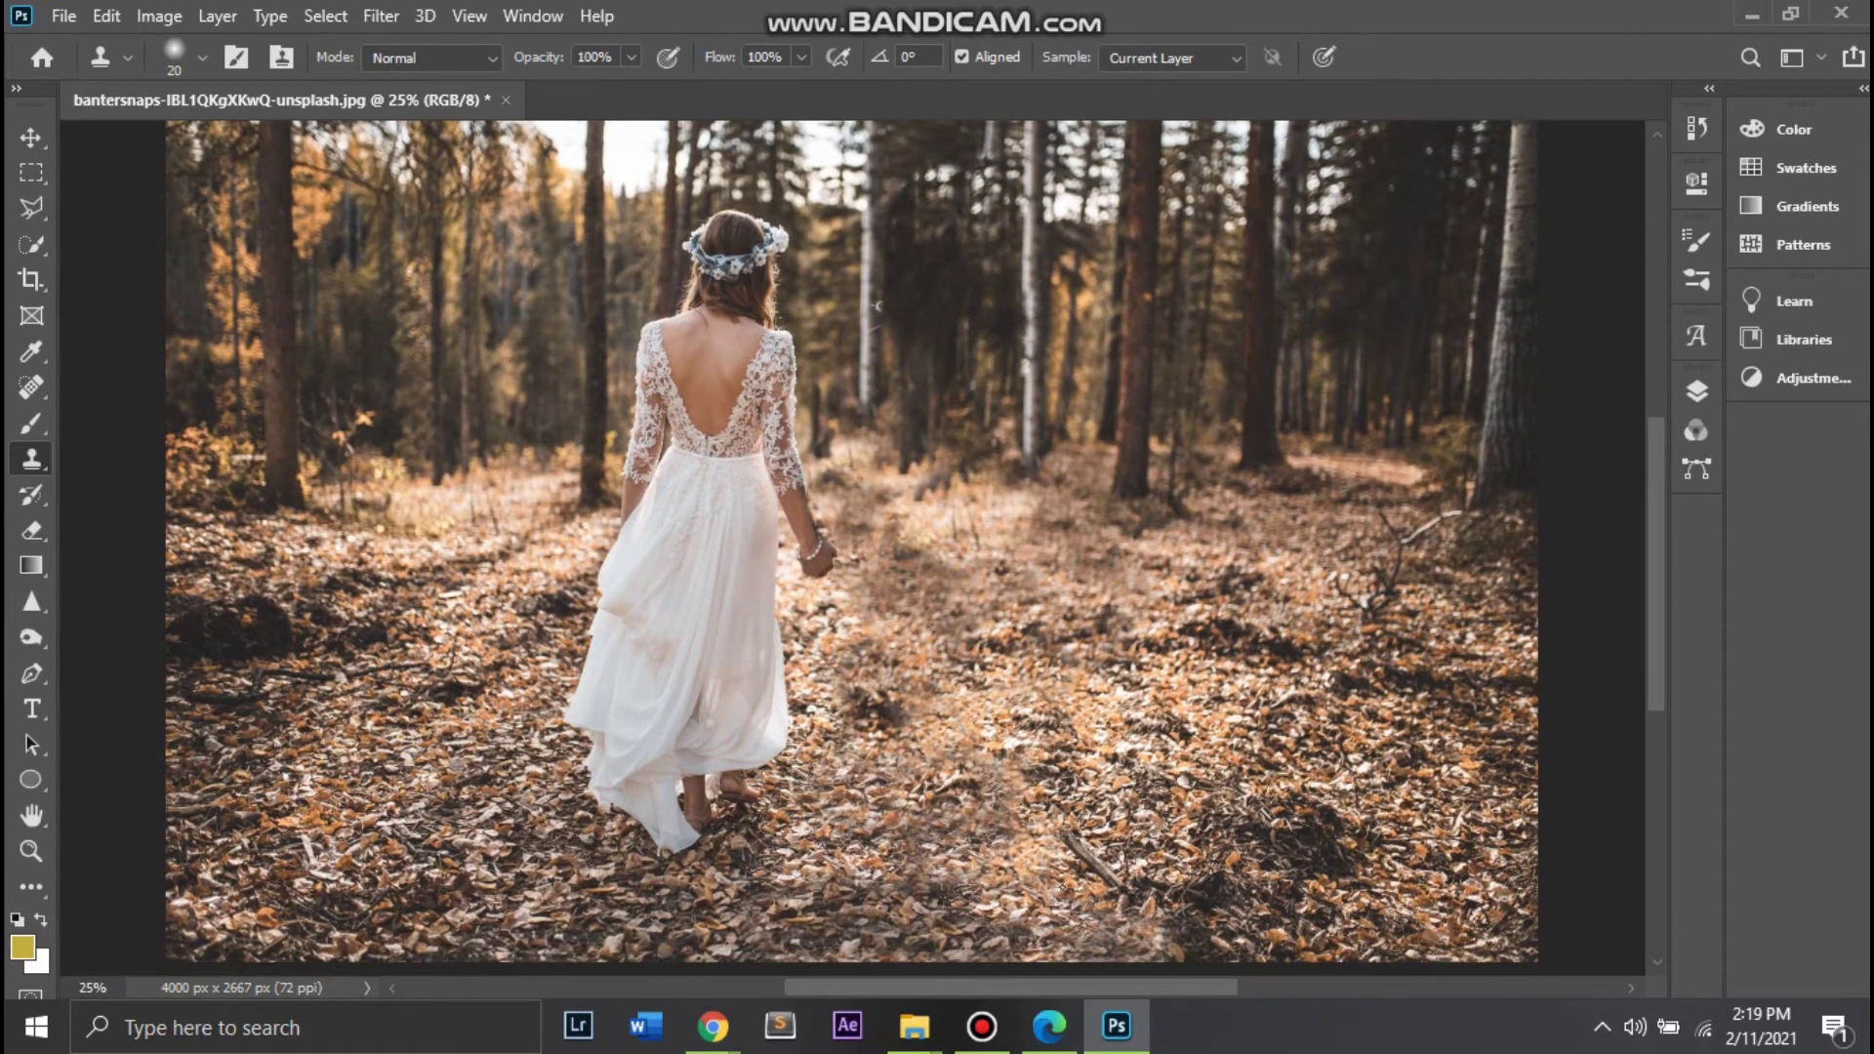
{"action": "scroll", "coordinate": [852, 548], "scroll_direction": "up", "scroll_amount": 2}
{"action": "scroll", "coordinate": [1097, 935], "scroll_direction": "down", "scroll_amount": 2}
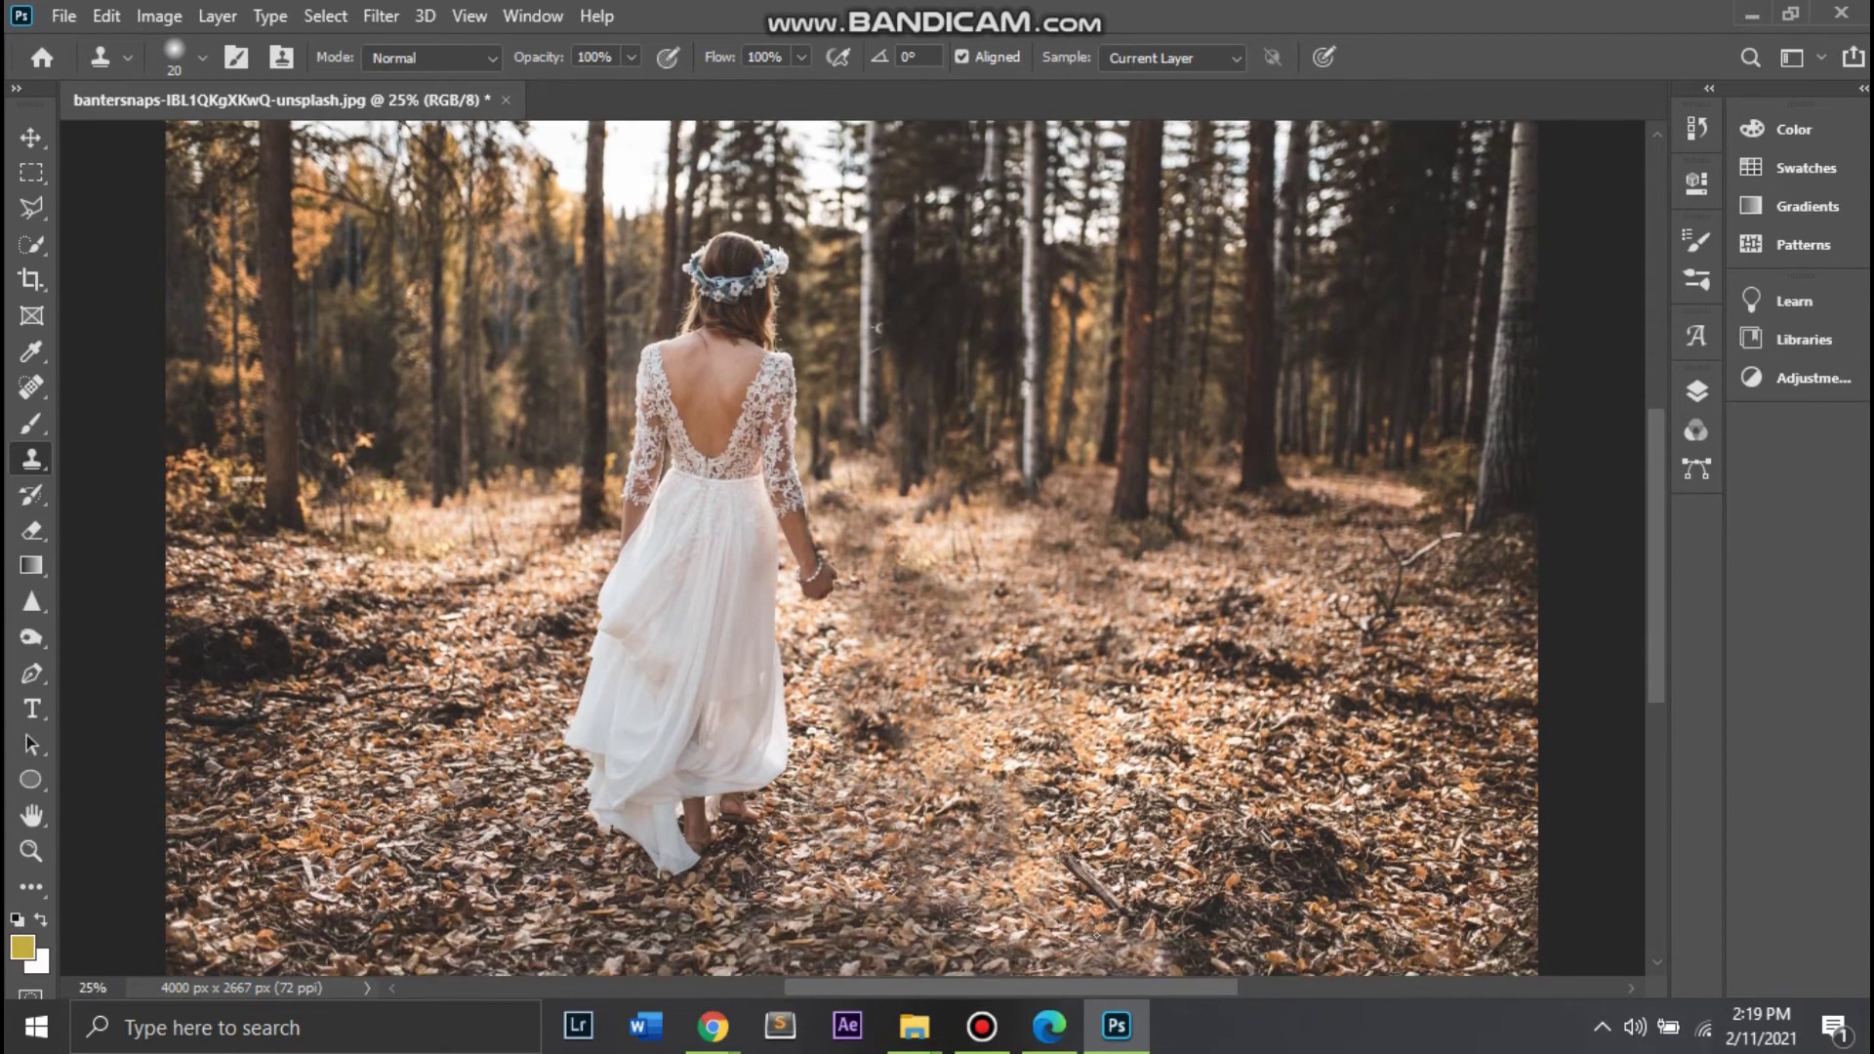
{"action": "scroll", "coordinate": [910, 623], "scroll_direction": "up", "scroll_amount": 5}
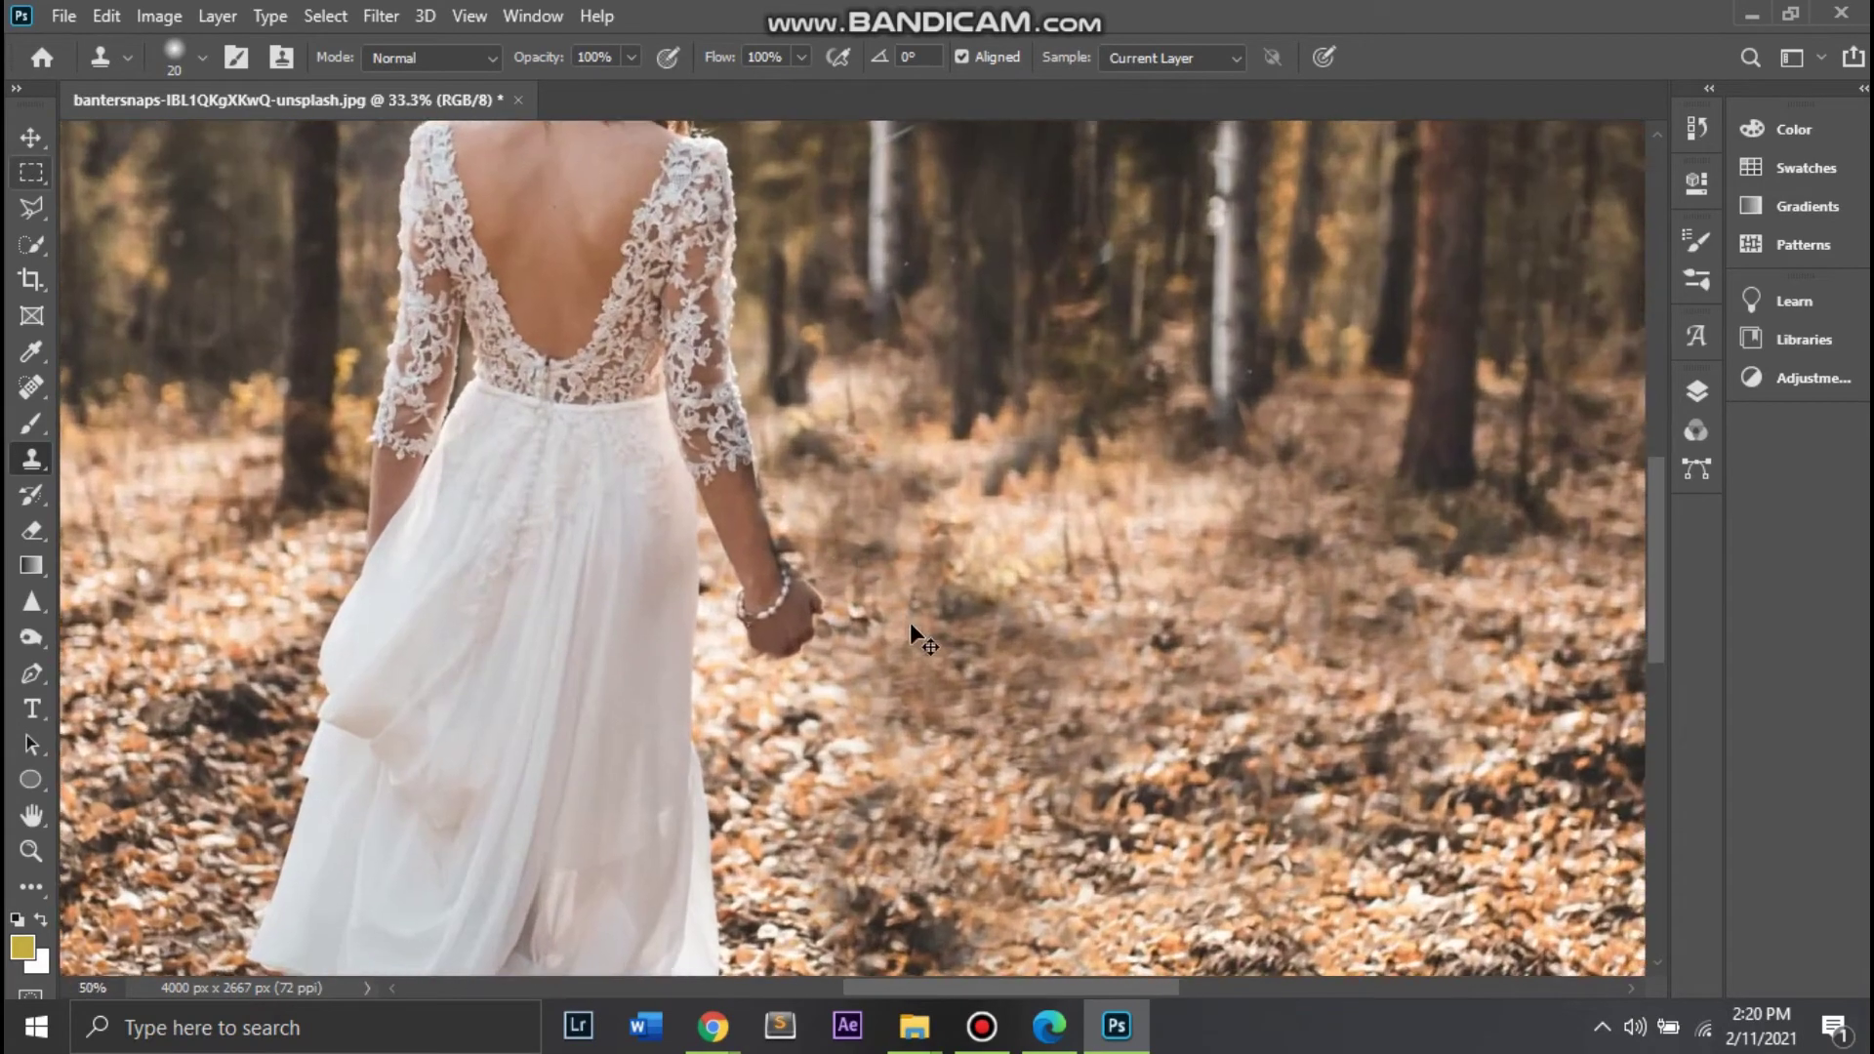
{"action": "scroll", "coordinate": [915, 641], "scroll_direction": "down", "scroll_amount": 3}
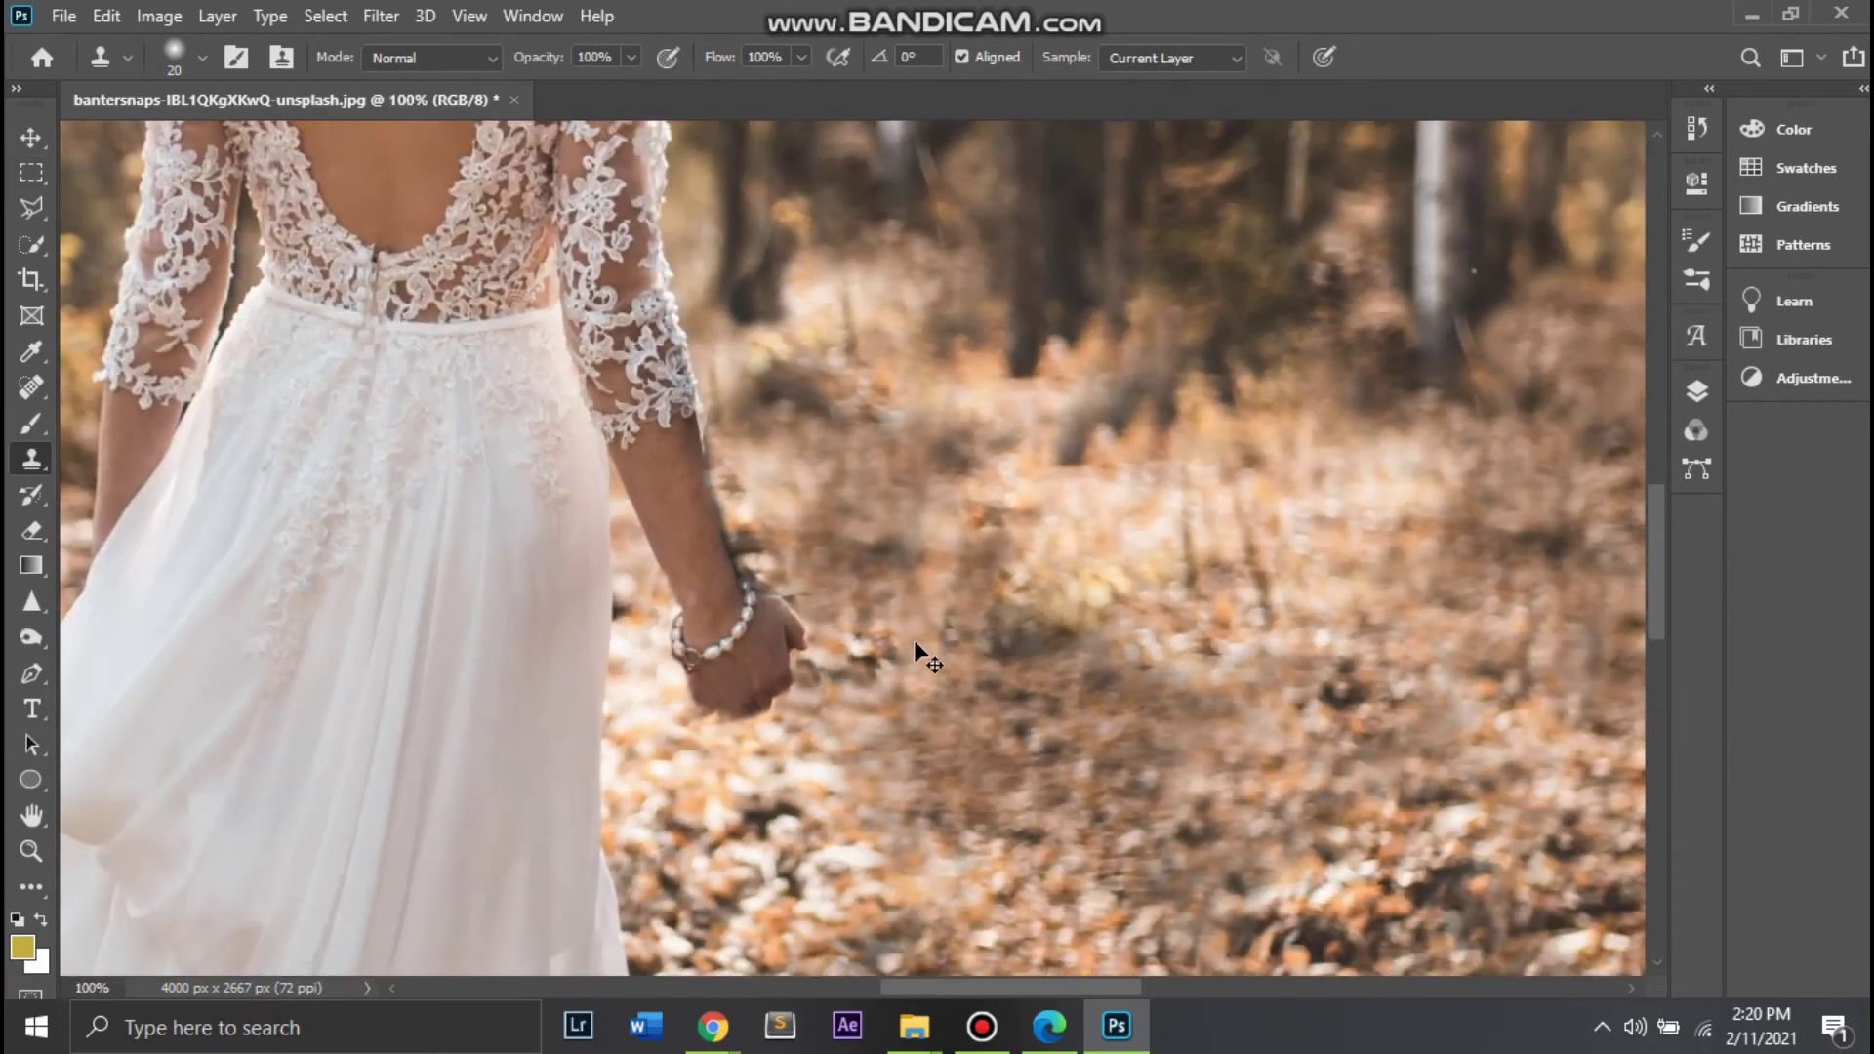
{"action": "scroll", "coordinate": [1156, 658], "scroll_direction": "down", "scroll_amount": 2}
{"action": "scroll", "coordinate": [1129, 657], "scroll_direction": "up", "scroll_amount": 2}
{"action": "scroll", "coordinate": [1074, 654], "scroll_direction": "up", "scroll_amount": 2}
{"action": "scroll", "coordinate": [966, 625], "scroll_direction": "up", "scroll_amount": 2}
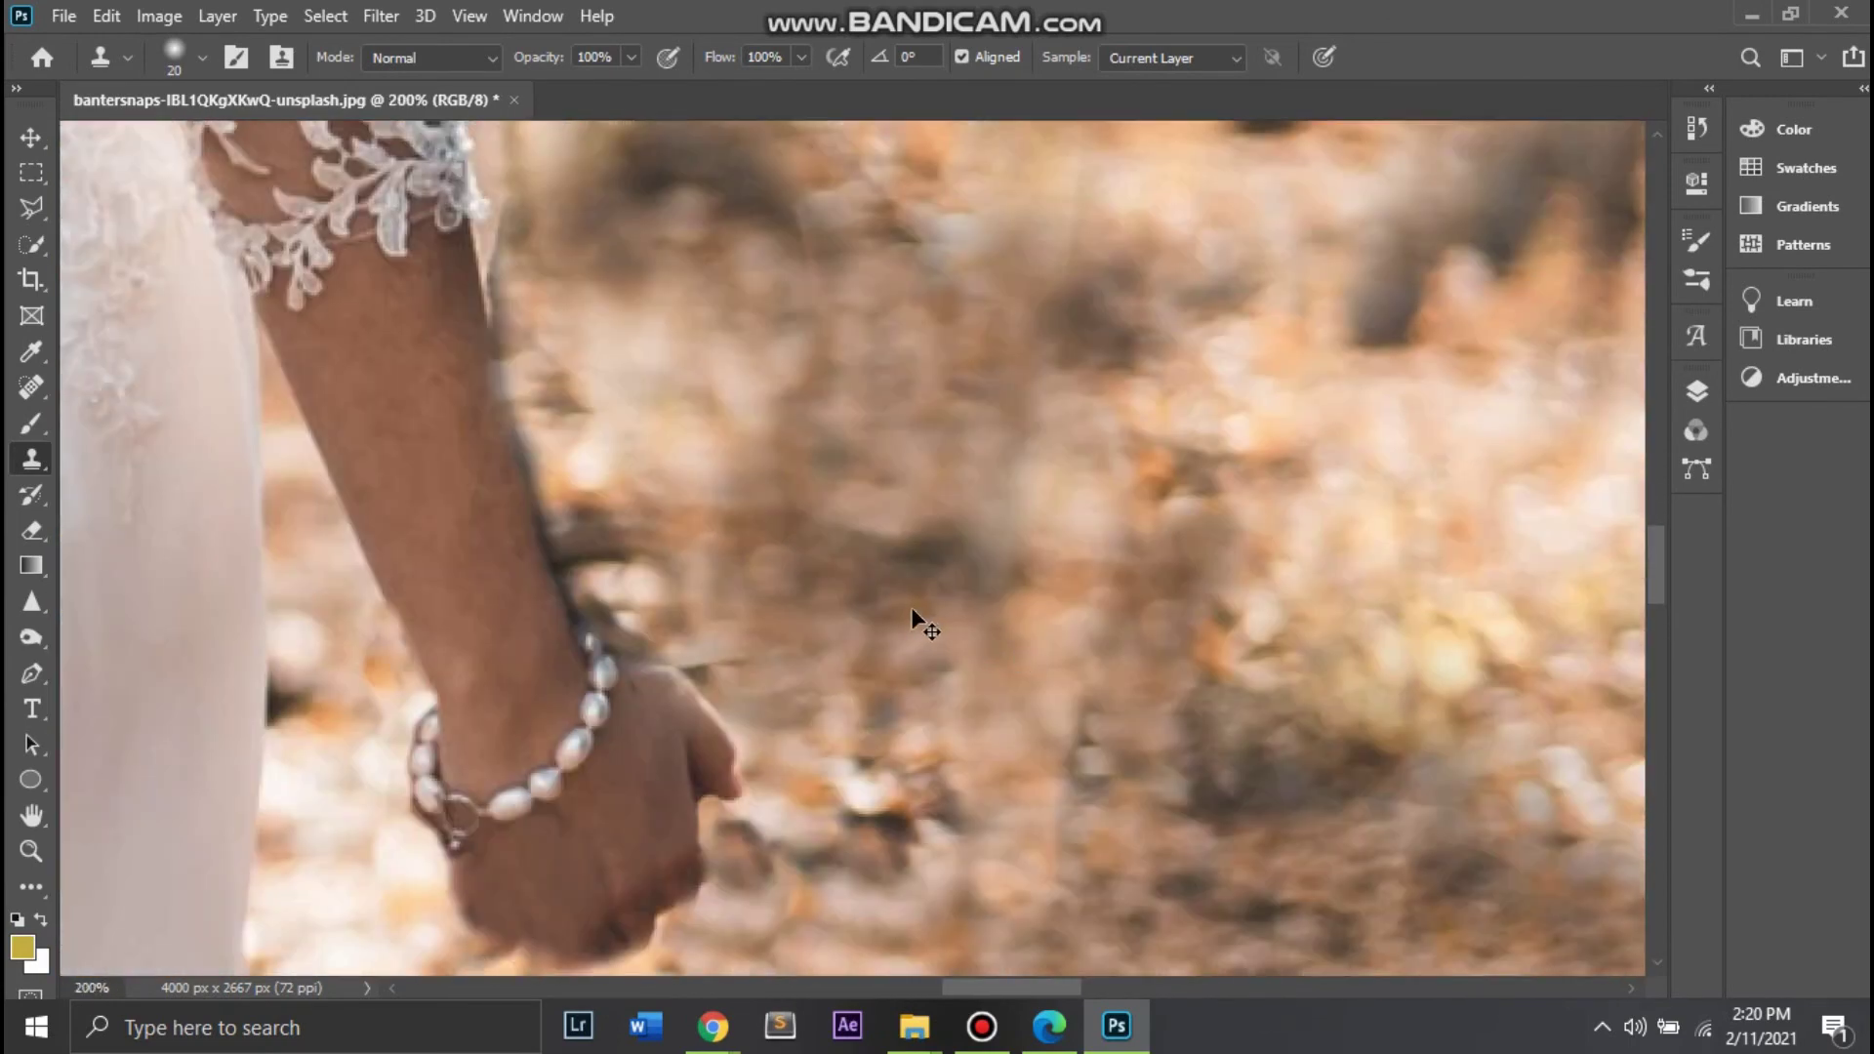
{"action": "scroll", "coordinate": [724, 368], "scroll_direction": "up", "scroll_amount": 1}
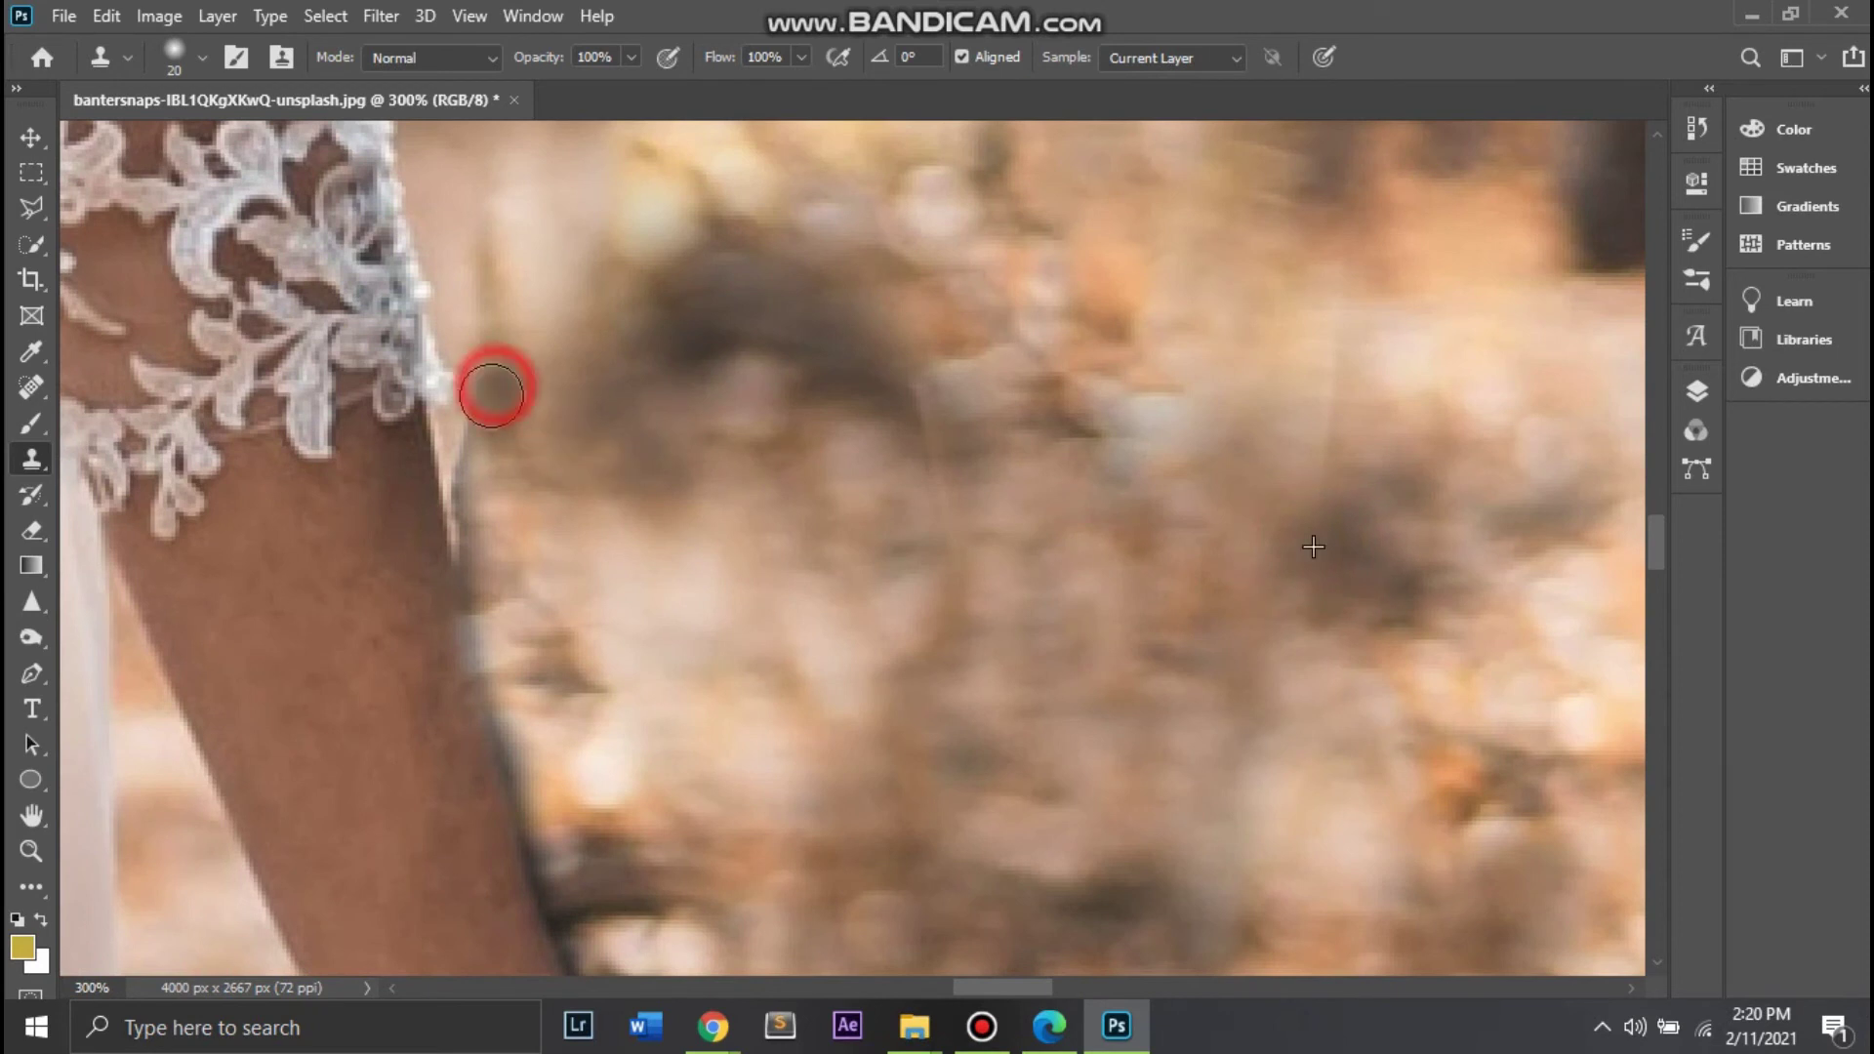
Step: Clone light right-side background along the lace sleeve edge down to the bracelet
{"action": "left_click", "coordinate": [1571, 525], "text": "alt"}
{"action": "mouse_move", "coordinate": [489, 384]}
{"action": "left_mouse_down"}
{"action": "mouse_move", "coordinate": [489, 590]}
{"action": "mouse_move", "coordinate": [525, 660]}
{"action": "left_mouse_up"}
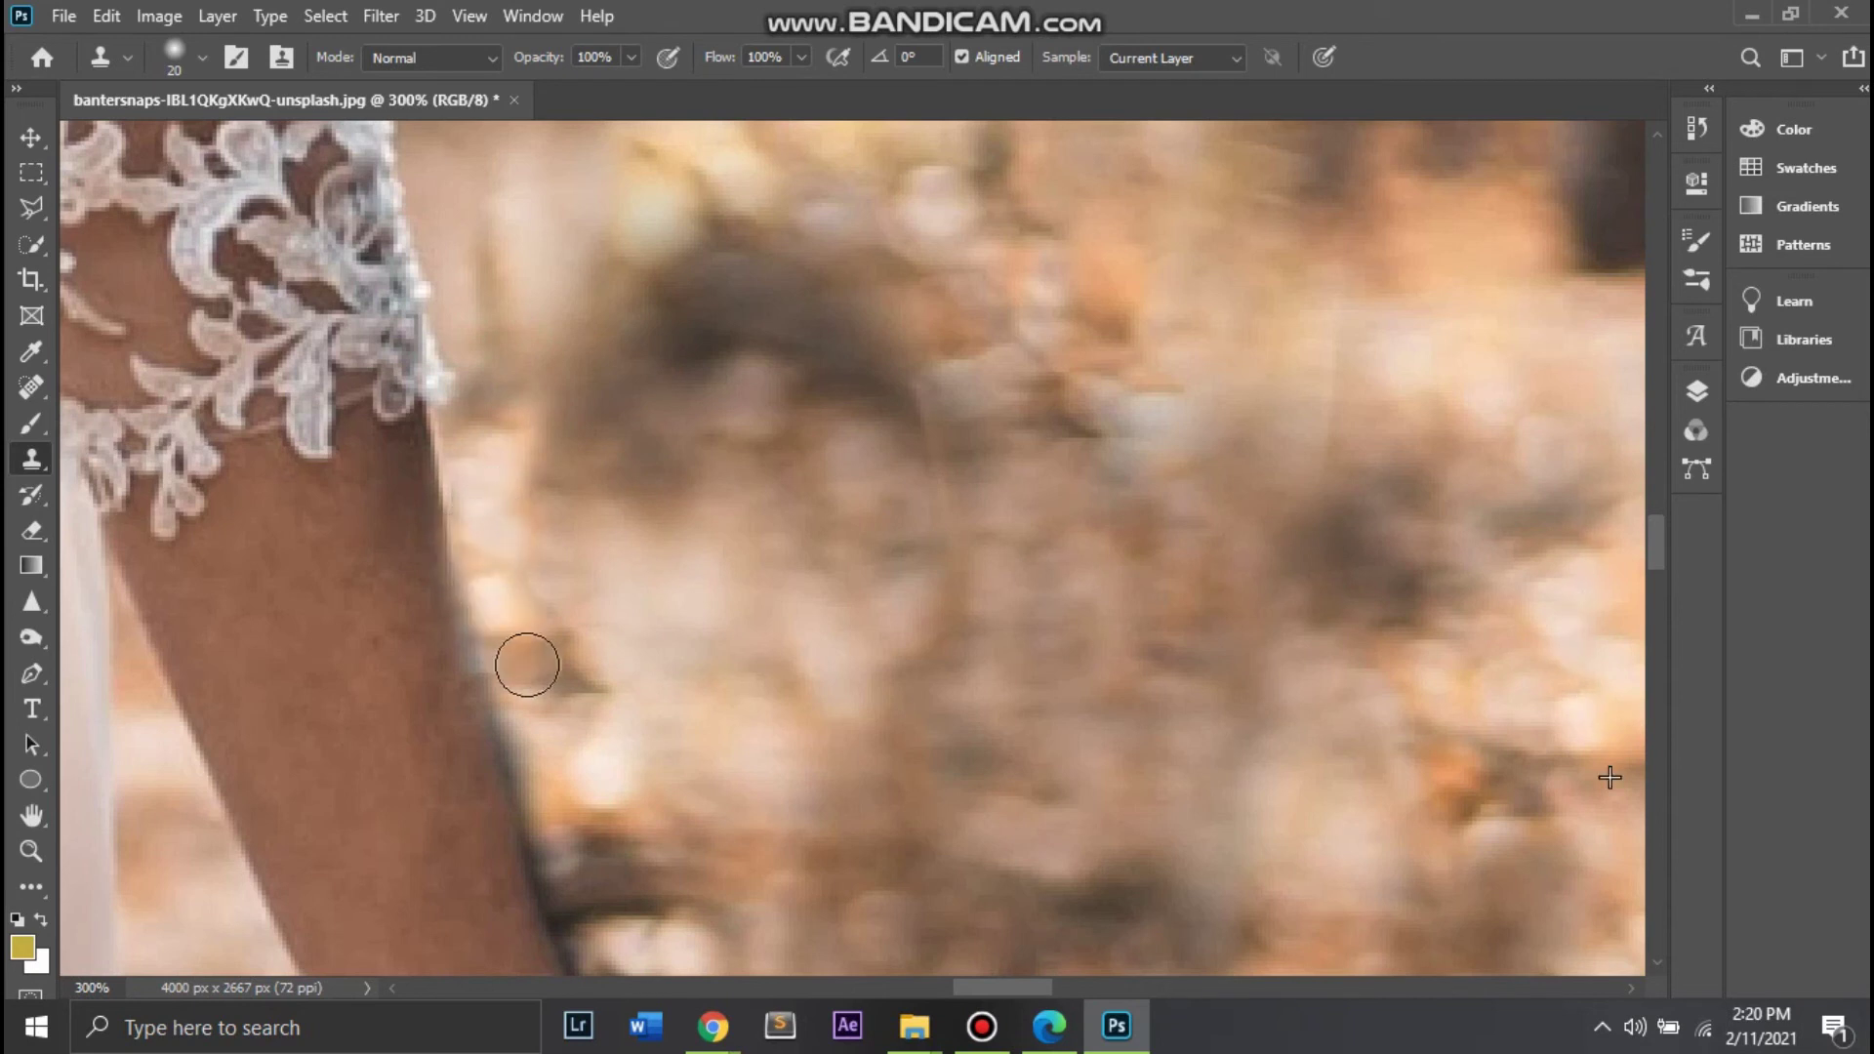
{"action": "scroll", "coordinate": [525, 660], "scroll_direction": "down", "scroll_amount": 3}
{"action": "left_click", "coordinate": [485, 459]}
{"action": "mouse_move", "coordinate": [498, 488]}
{"action": "left_mouse_down"}
{"action": "mouse_move", "coordinate": [581, 720]}
{"action": "mouse_move", "coordinate": [631, 771]}
{"action": "mouse_move", "coordinate": [619, 615]}
{"action": "mouse_move", "coordinate": [732, 736]}
{"action": "mouse_move", "coordinate": [692, 697]}
{"action": "mouse_move", "coordinate": [569, 431]}
{"action": "mouse_move", "coordinate": [598, 280]}
{"action": "left_mouse_up"}
Step: Lighten the dark strip up the arm, then clone toward the lower right with a 100 brush
{"action": "scroll", "coordinate": [635, 293], "scroll_direction": "up", "scroll_amount": 3}
{"action": "mouse_move", "coordinate": [512, 526]}
{"action": "left_mouse_down"}
{"action": "mouse_move", "coordinate": [548, 293]}
{"action": "mouse_move", "coordinate": [586, 293]}
{"action": "mouse_move", "coordinate": [565, 273]}
{"action": "left_mouse_up"}
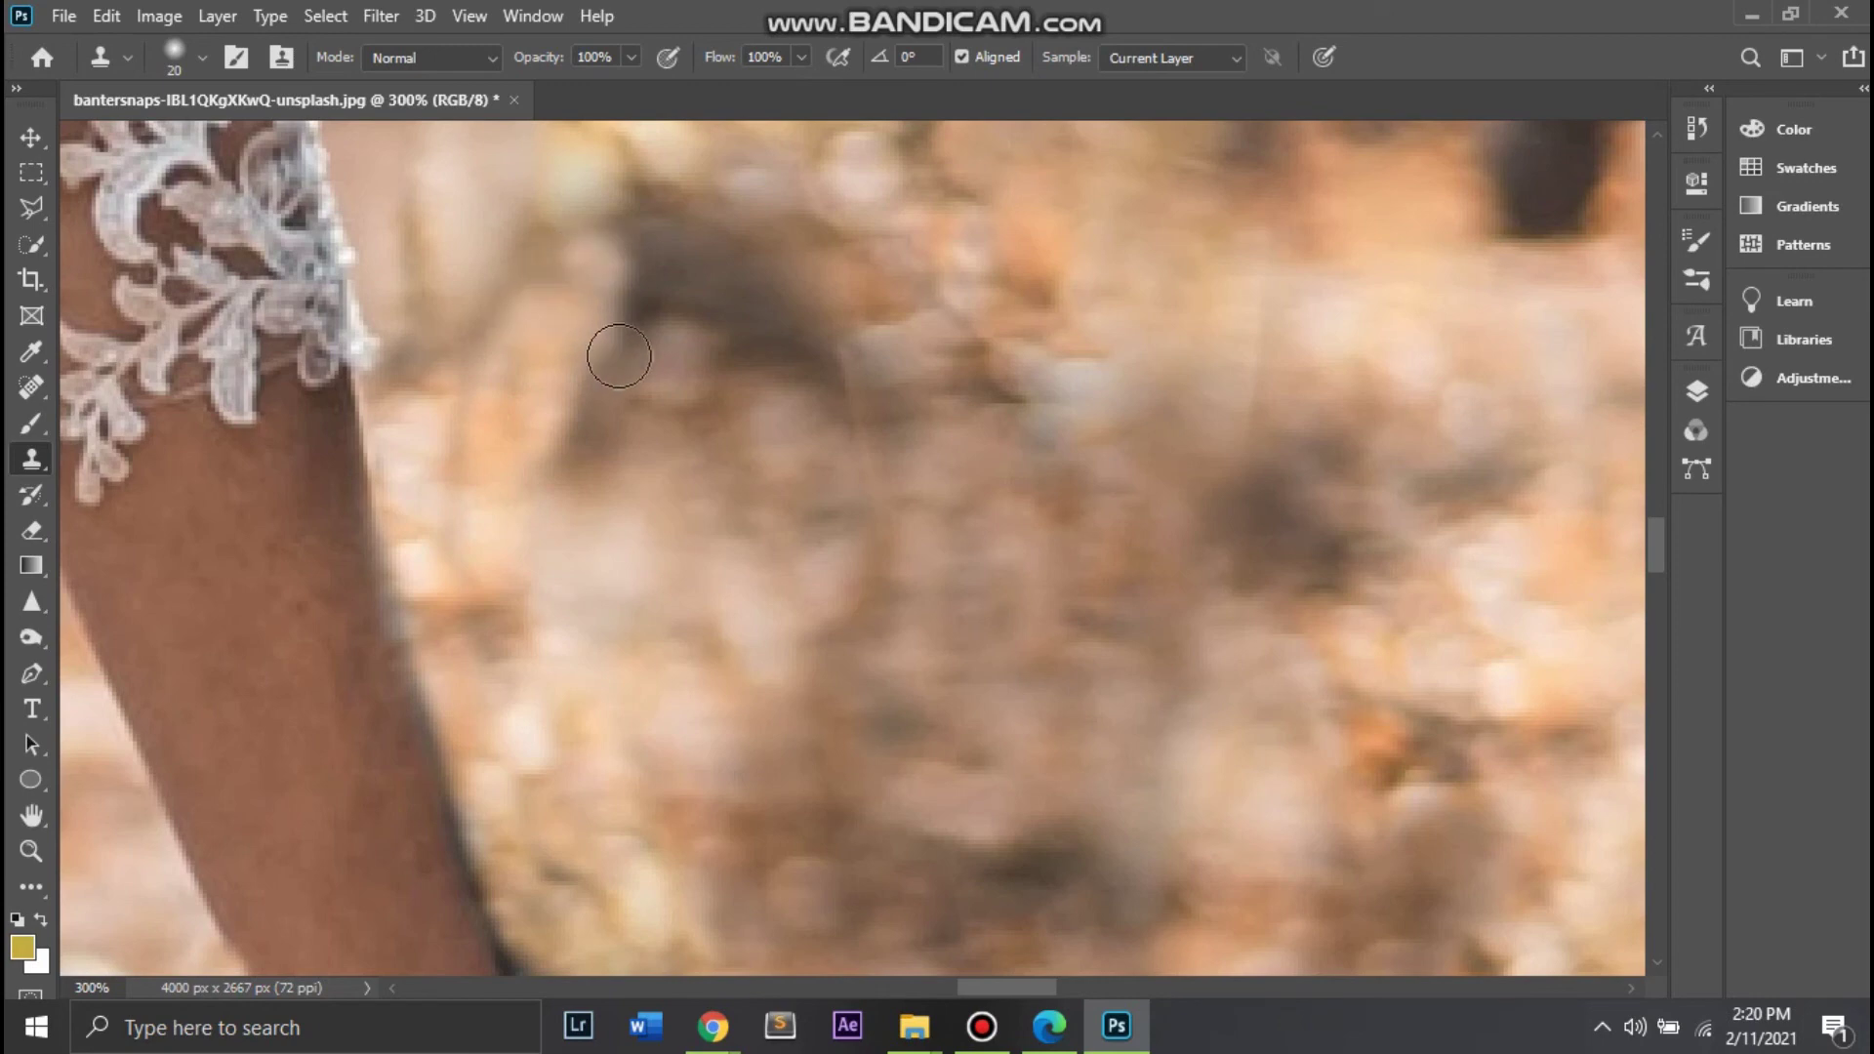
{"action": "key", "text": "bracketright"}
{"action": "key", "text": "bracketright"}
{"action": "key", "text": "bracketright"}
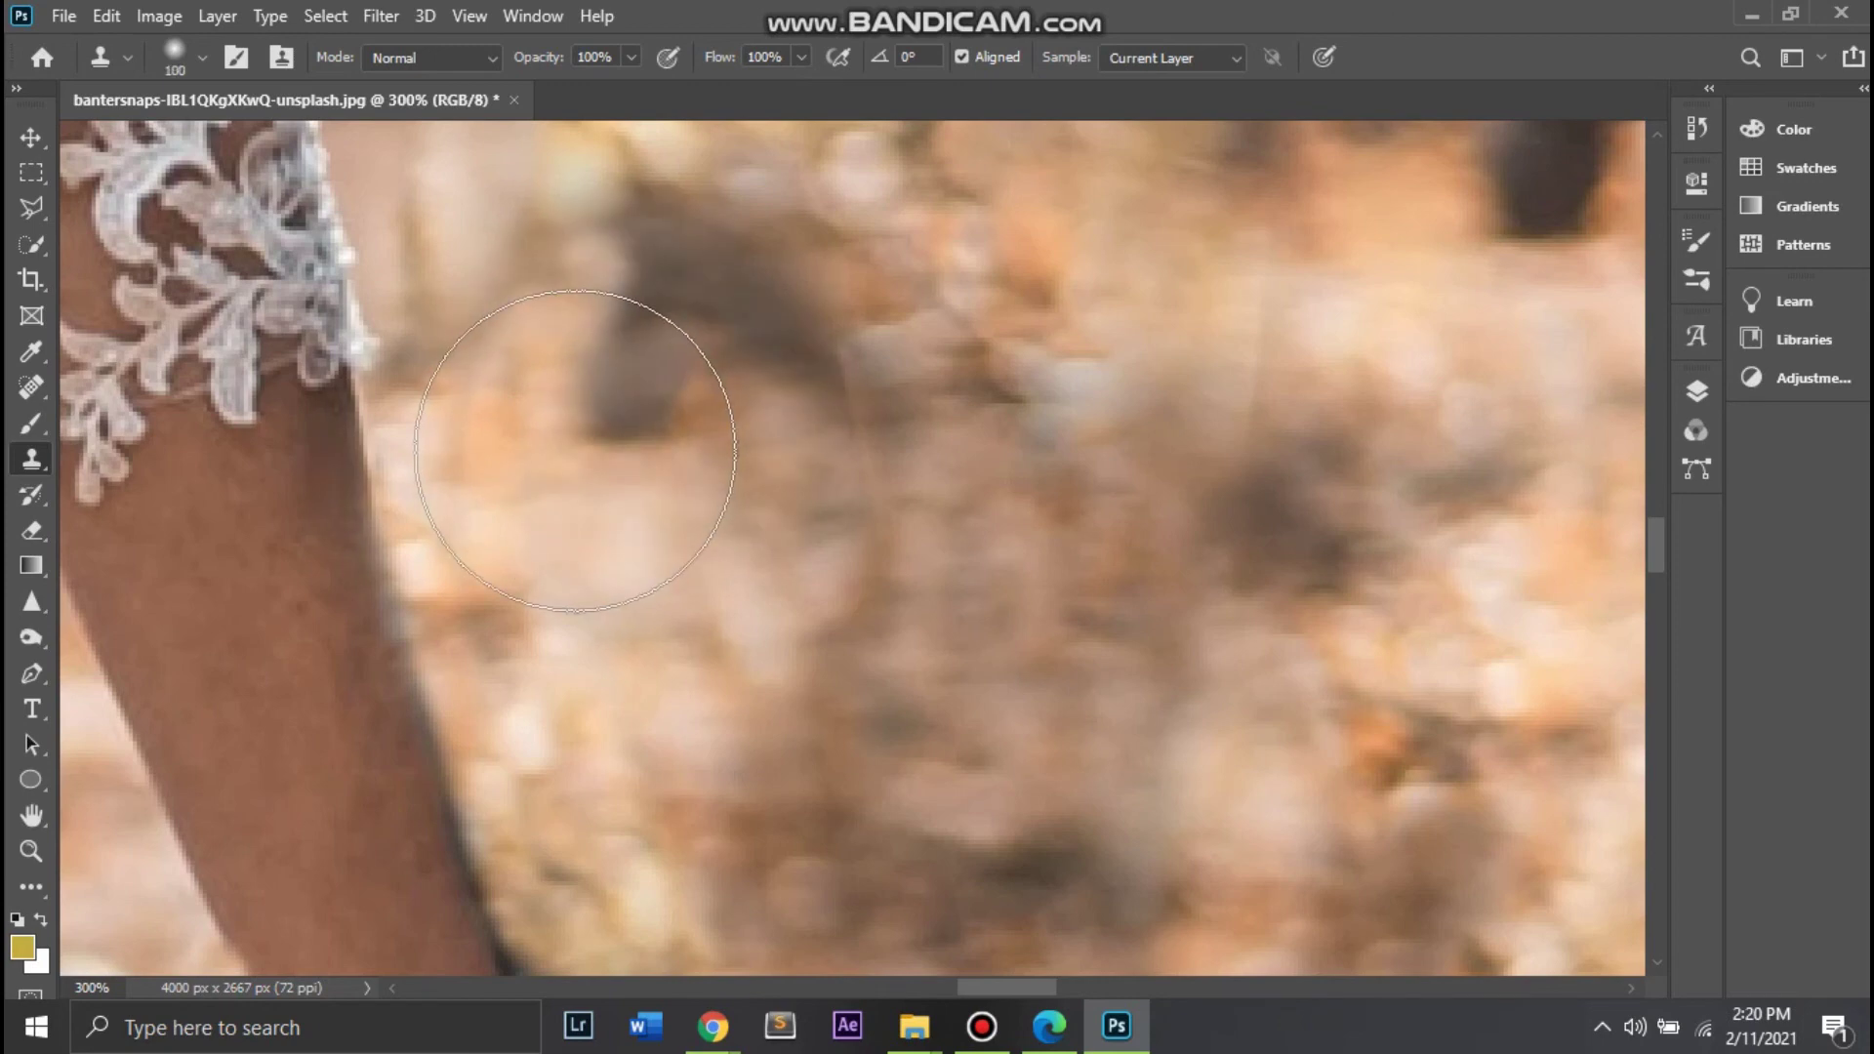
{"action": "mouse_move", "coordinate": [668, 310]}
{"action": "left_mouse_down"}
{"action": "mouse_move", "coordinate": [899, 376]}
{"action": "mouse_move", "coordinate": [1046, 502]}
{"action": "left_mouse_up"}
{"action": "key", "text": "ctrl+minus"}
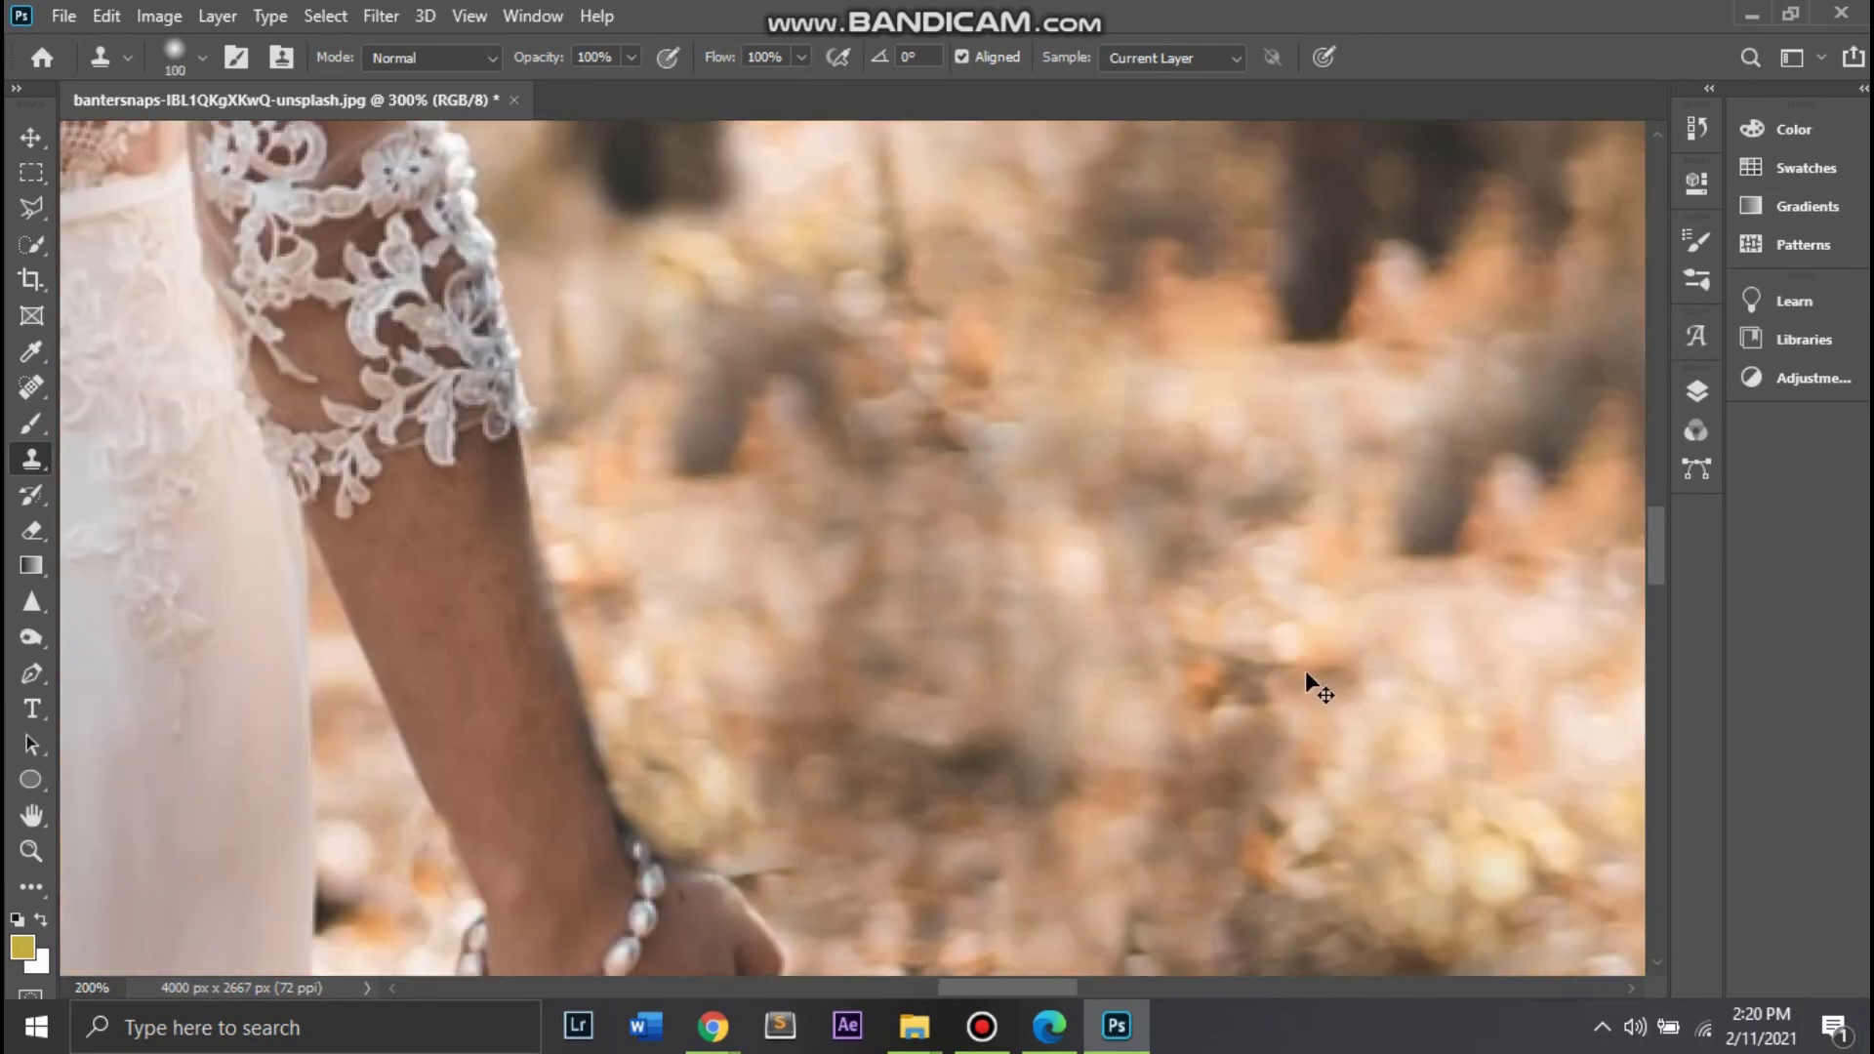
Step: Zoom out to the whole photo and show it in Full Screen Mode on black
{"action": "key", "text": "ctrl+minus"}
{"action": "key", "text": "ctrl+minus"}
{"action": "key", "text": "ctrl+minus"}
{"action": "key", "text": "ctrl+minus"}
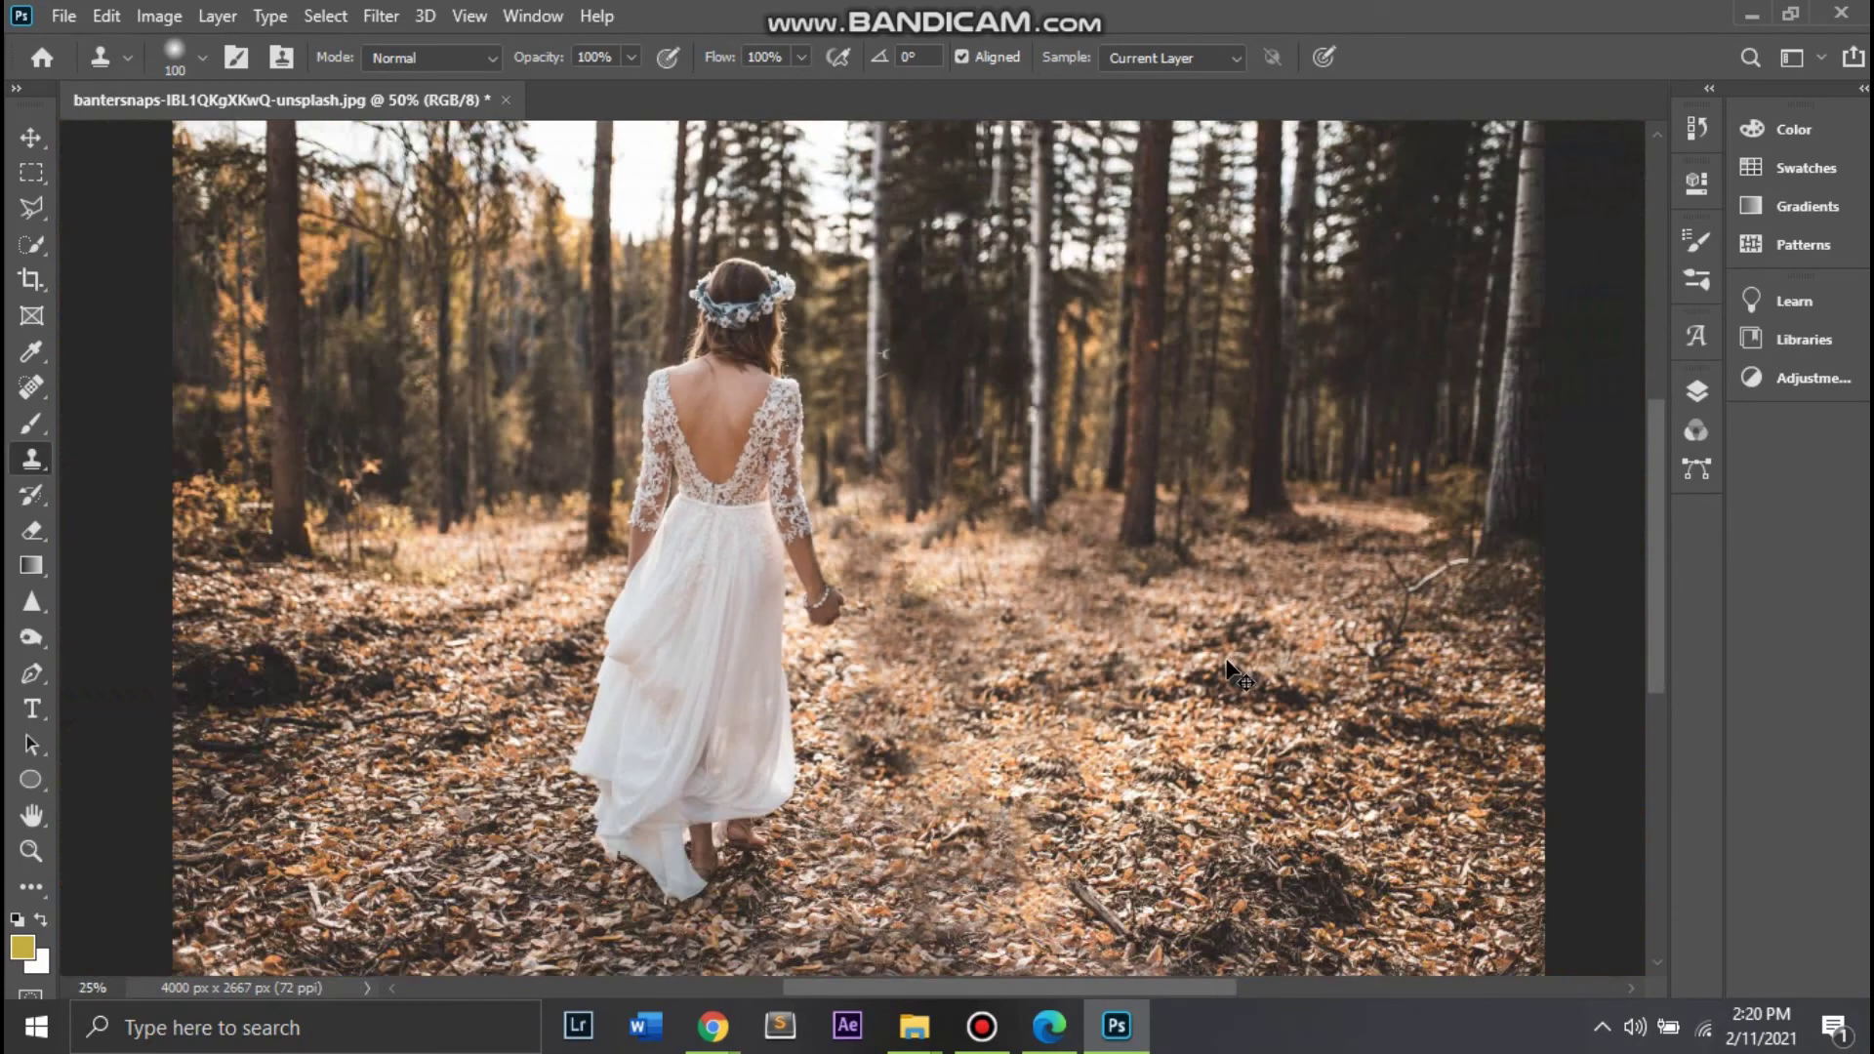
{"action": "key", "text": "ctrl+minus"}
{"action": "key", "text": "ctrl+minus"}
{"action": "key", "text": "ctrl+plus"}
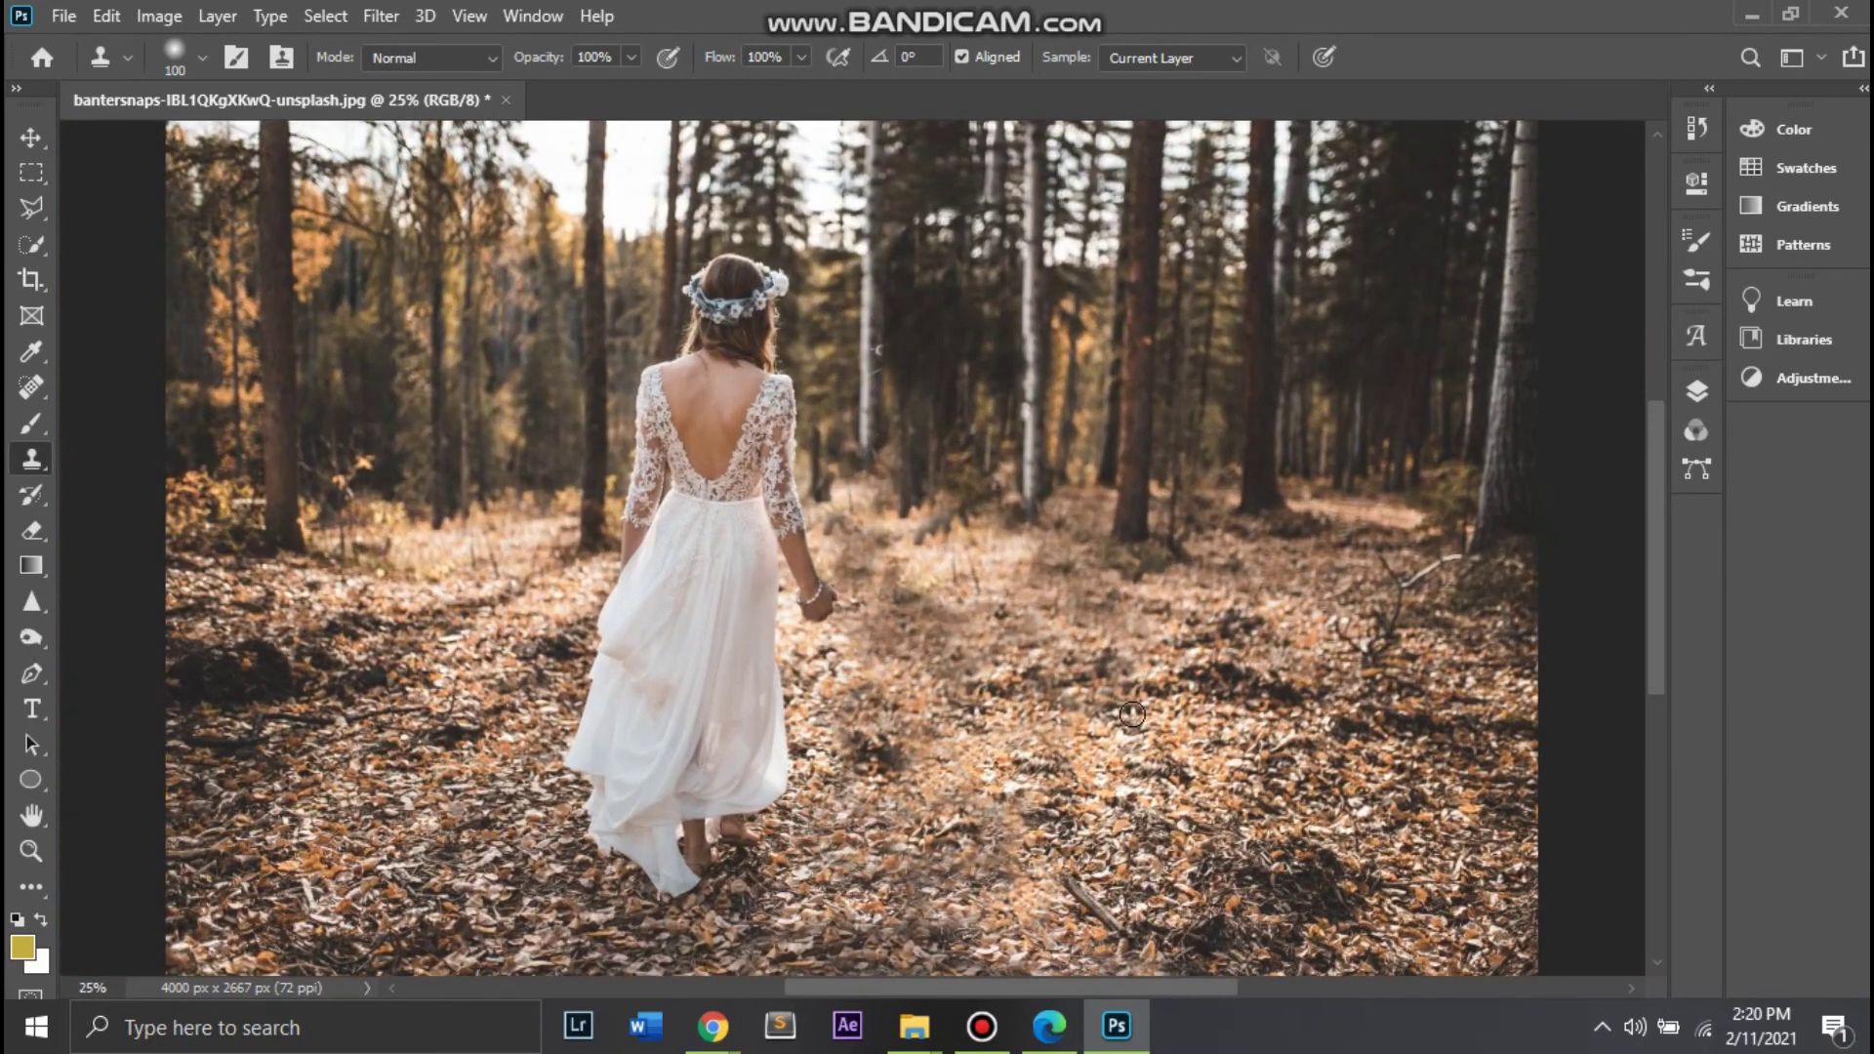
{"action": "key", "text": "ctrl+minus"}
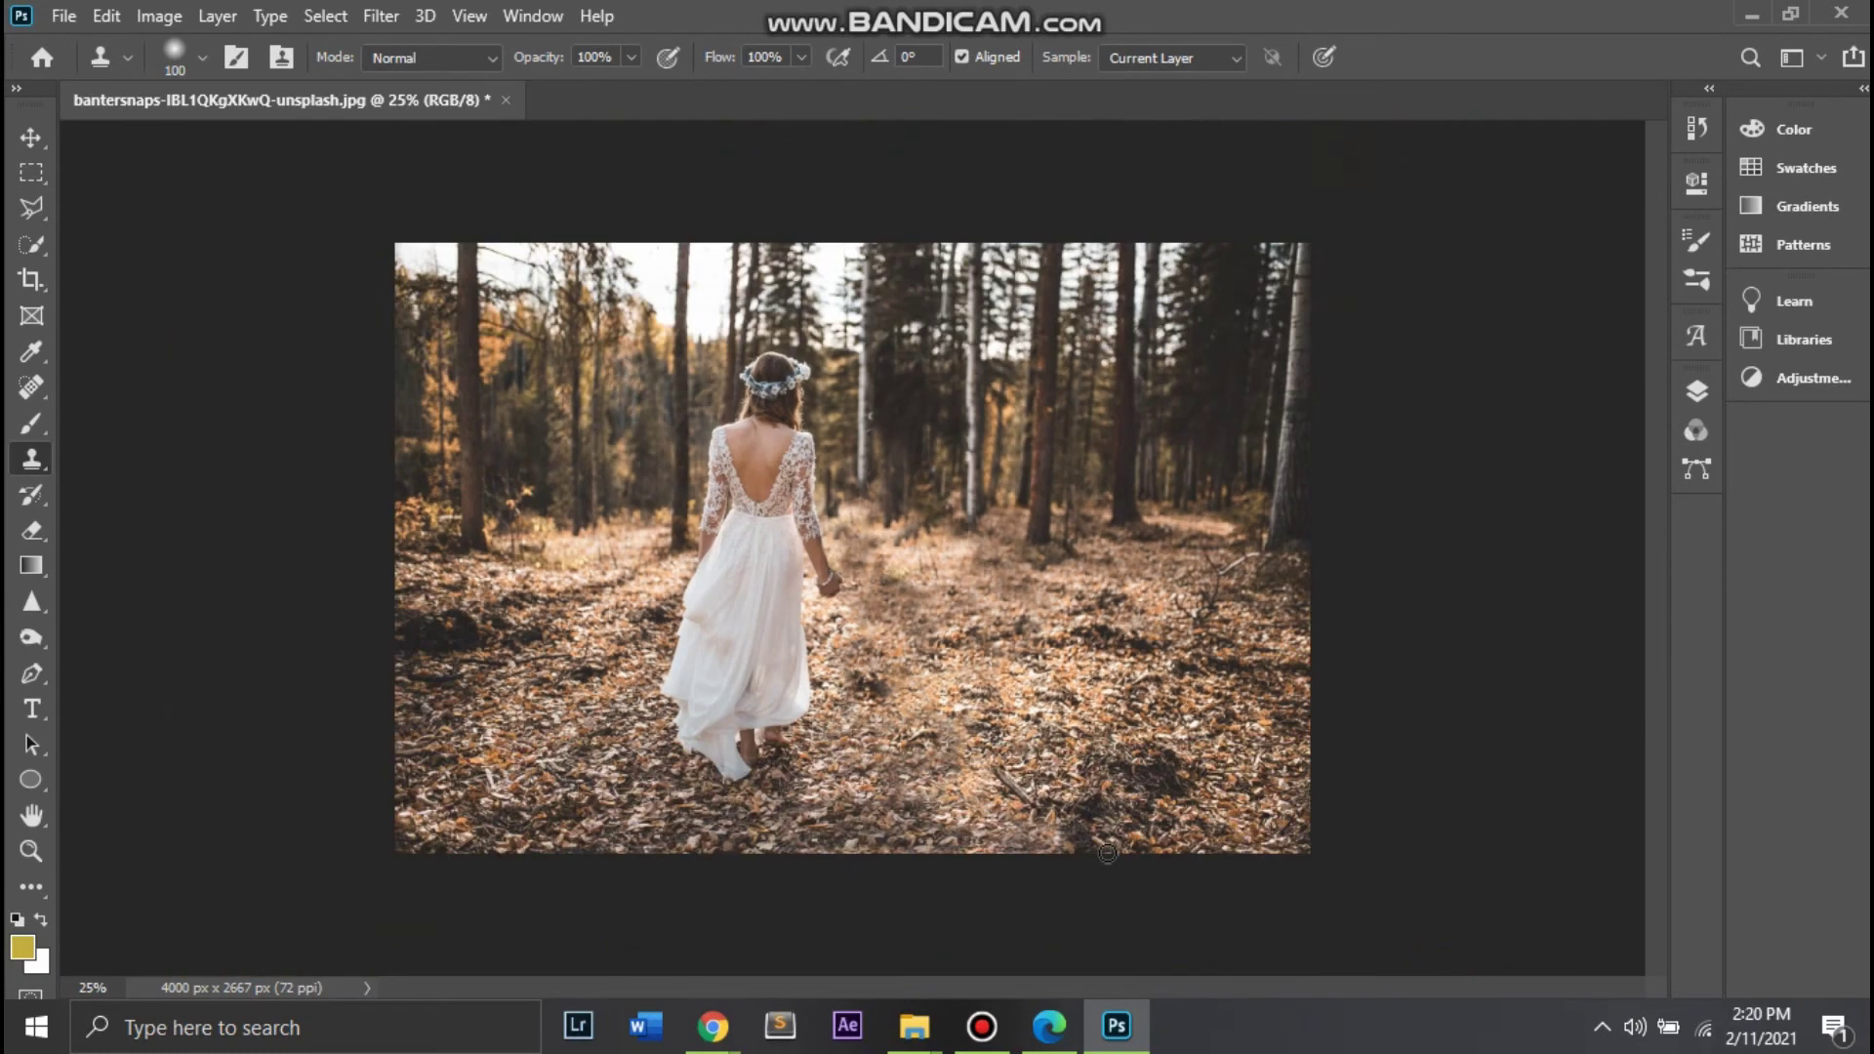
{"action": "key", "text": "f"}
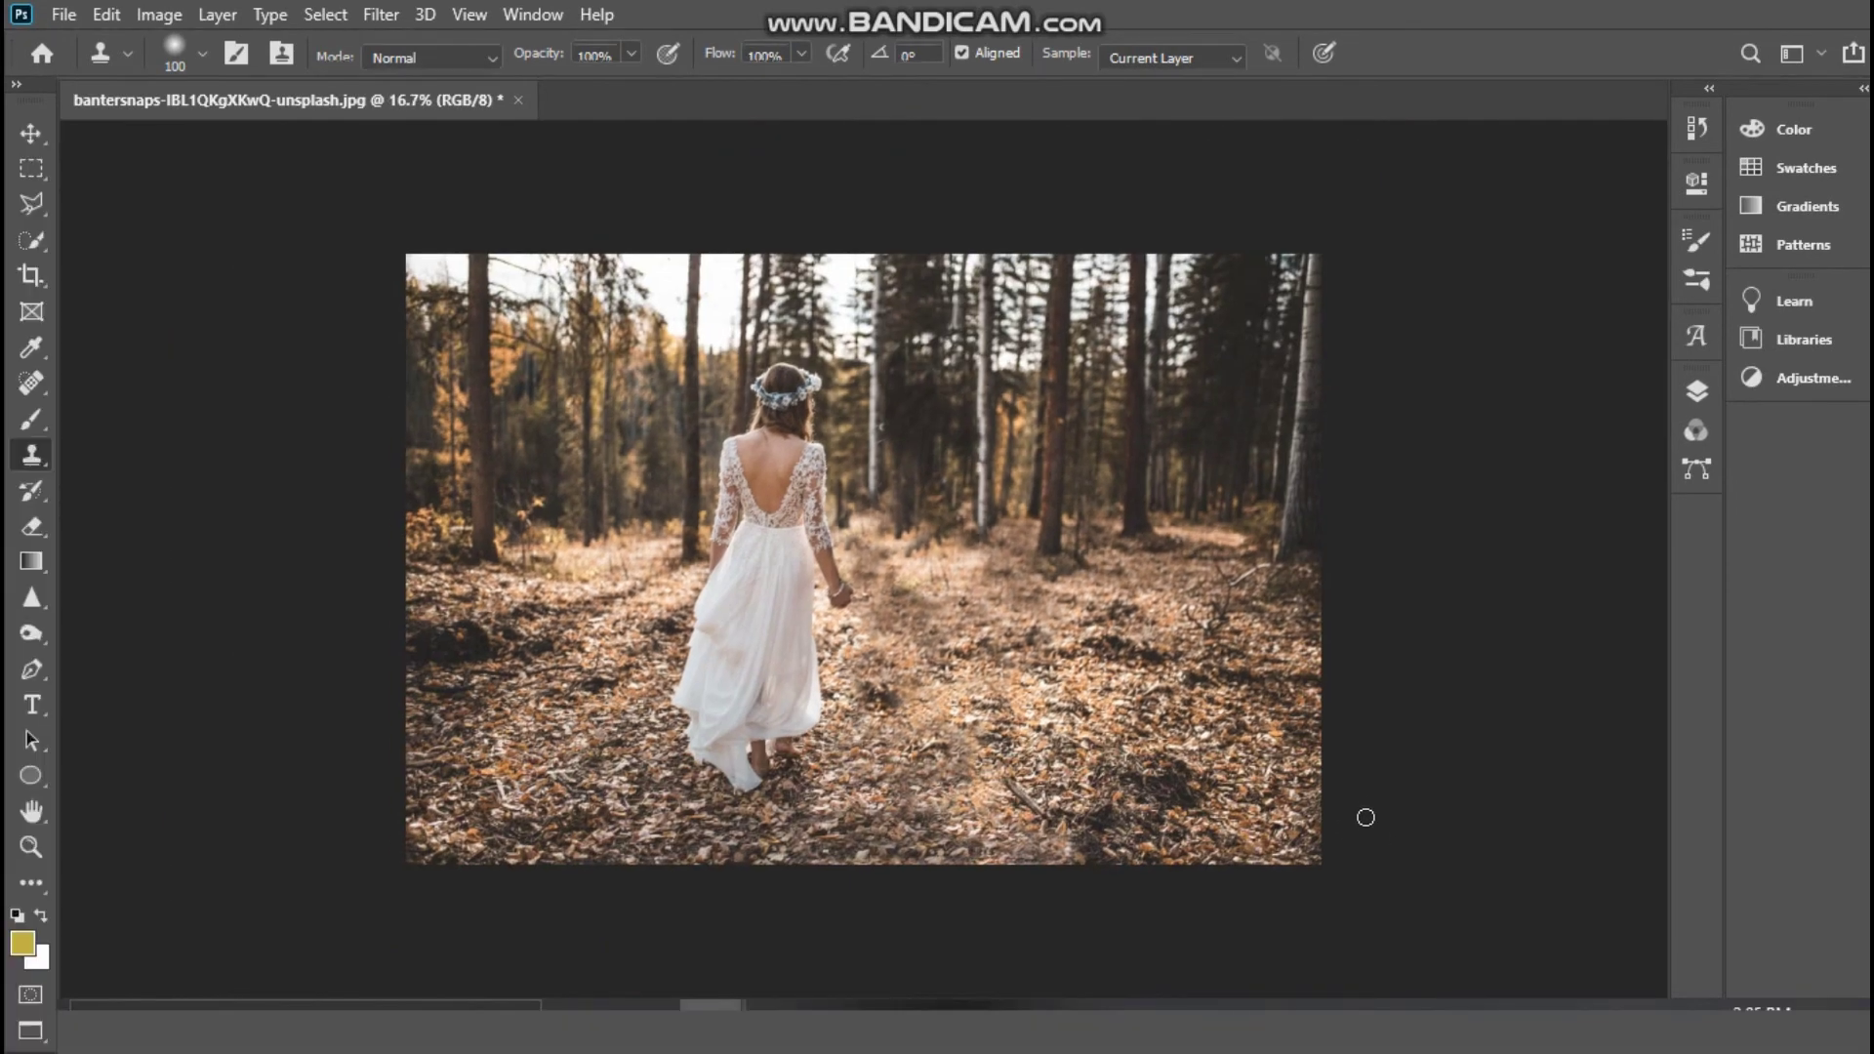
{"action": "key", "text": "f"}
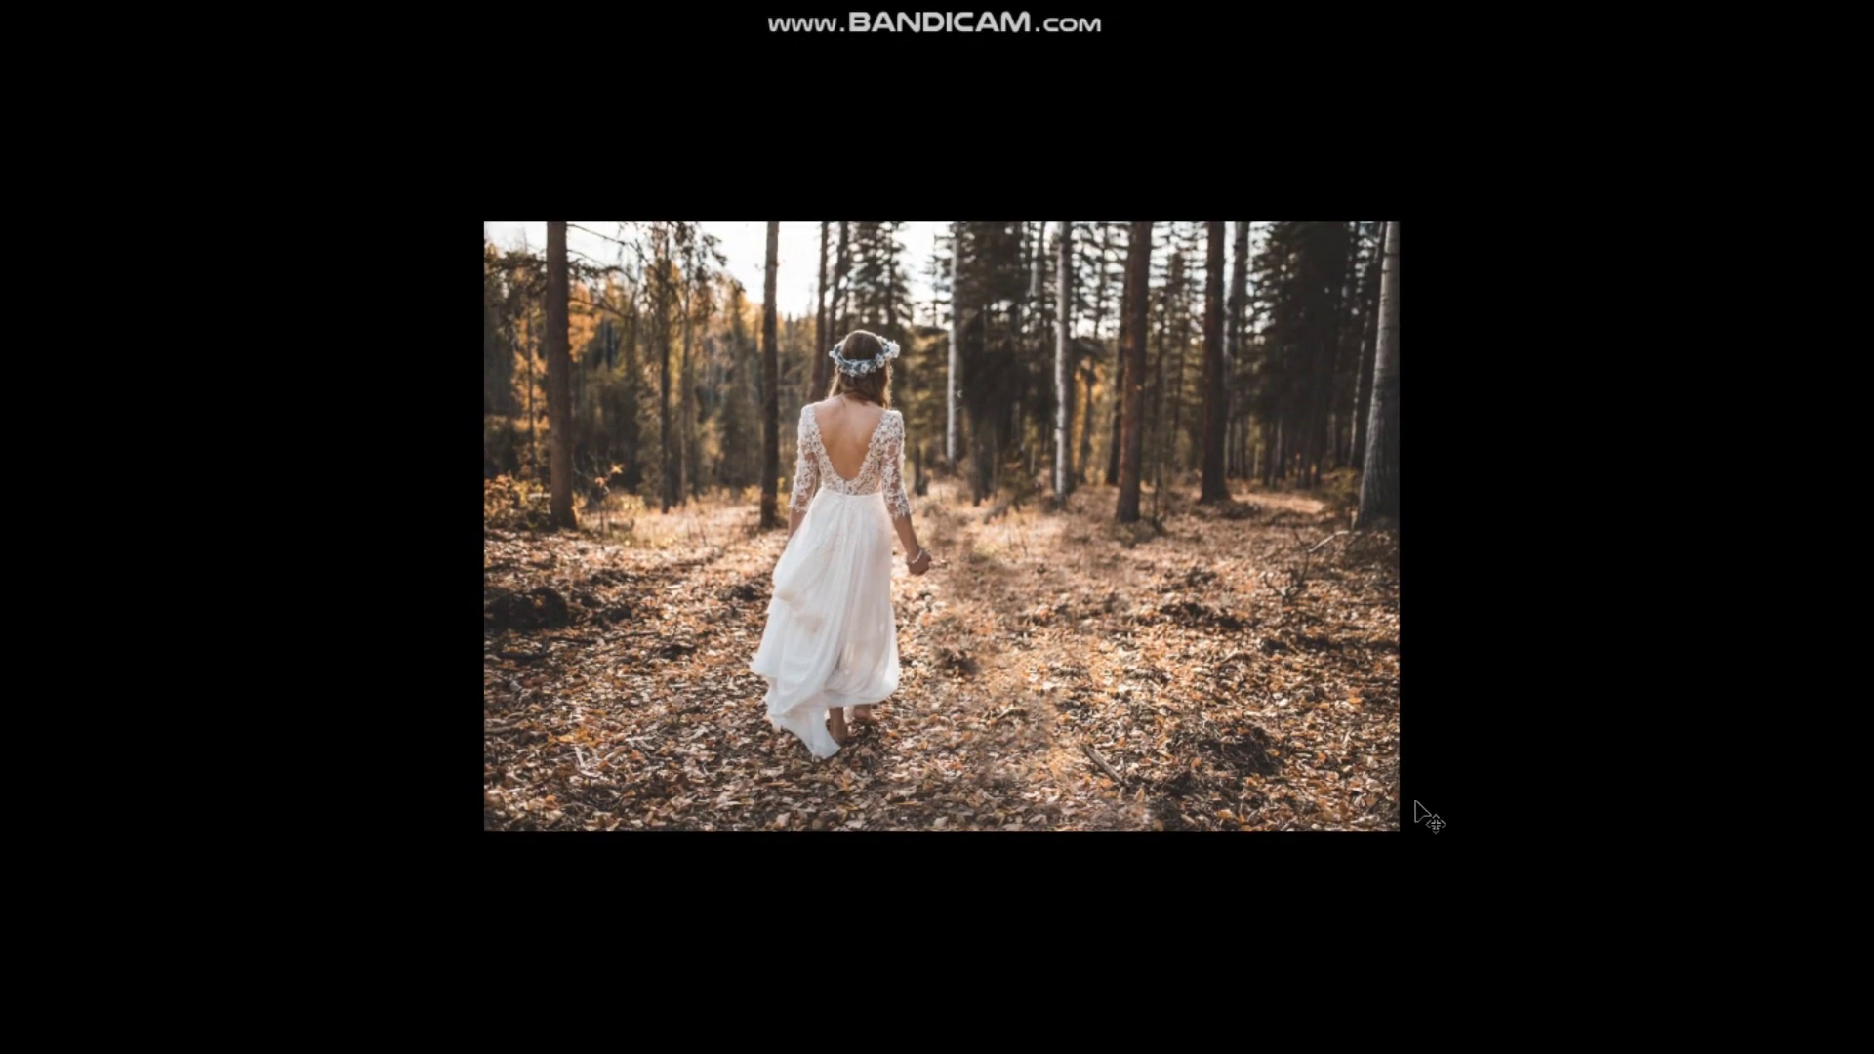